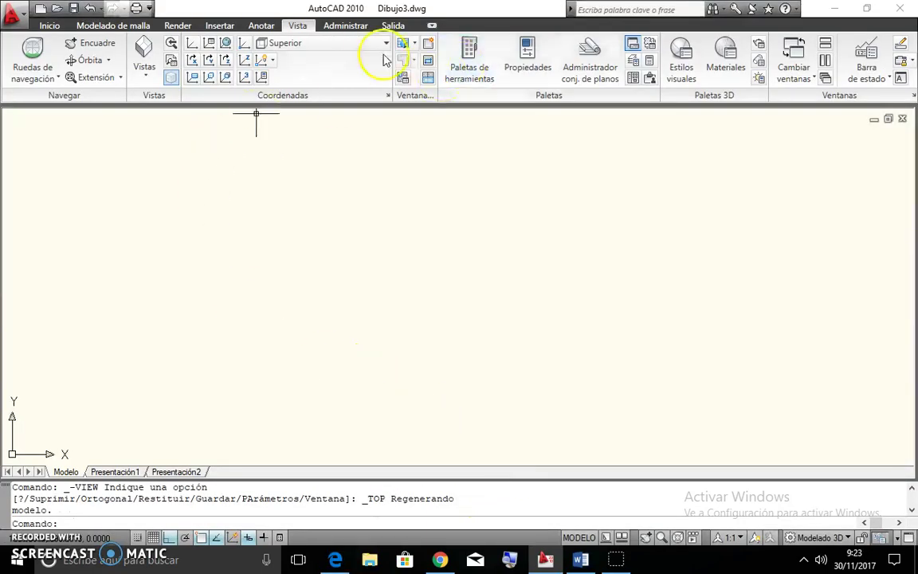
# - Draw a first outline with 60, 30, 60 and 70-unit line segments
pyautogui.click(50, 26)
pyautogui.click(414, 43)
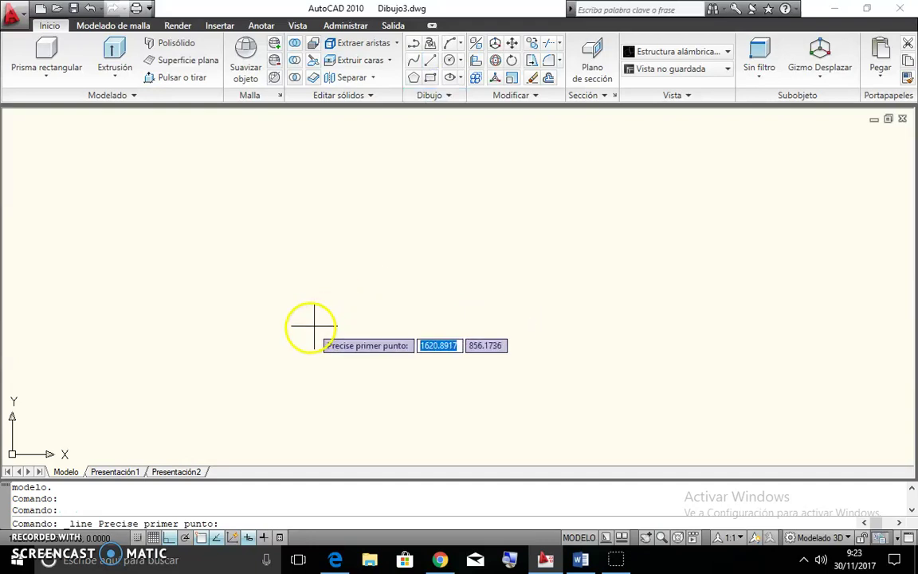
pyautogui.click(248, 330)
pyautogui.write('60')
pyautogui.press('Return')
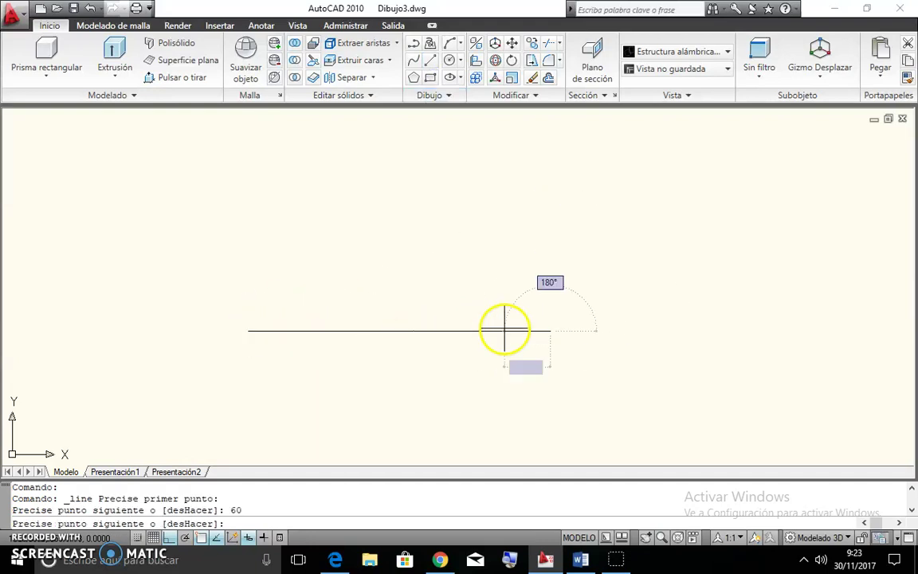
pyautogui.write('30')
pyautogui.press('Return')
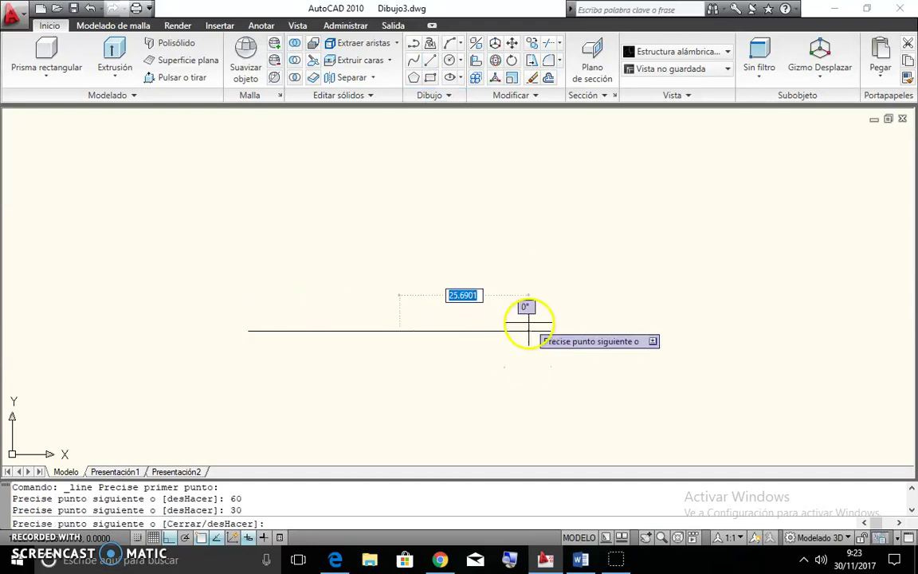
pyautogui.write('60')
pyautogui.press('Return')
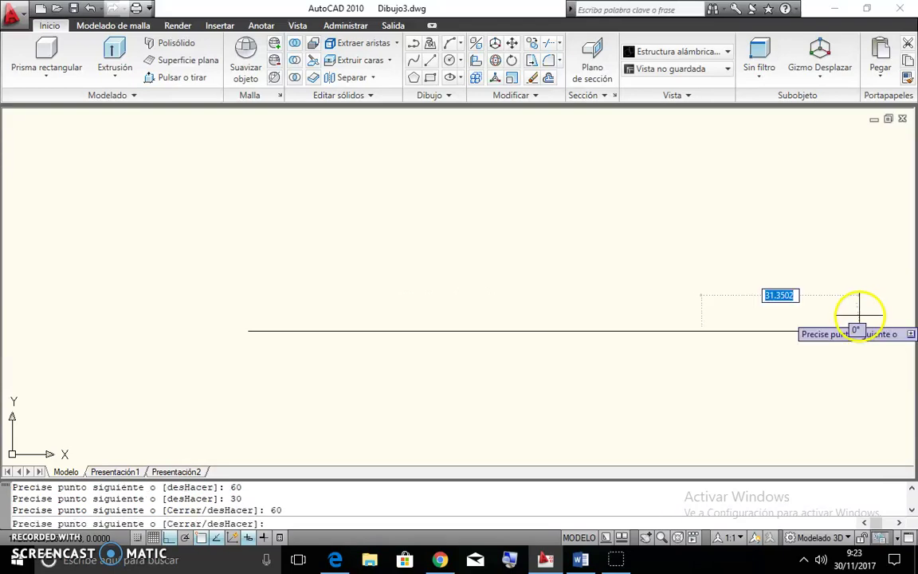
pyautogui.write('70')
pyautogui.press('Return')
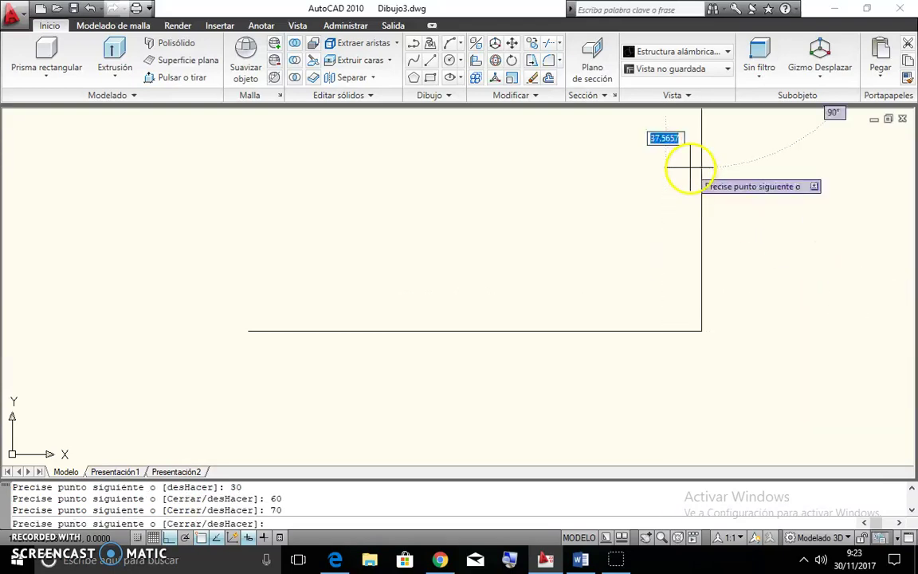
pyautogui.scroll(-3, 686, 184)
pyautogui.moveTo(673, 192); pyautogui.dragTo(552, 300, button='middle')
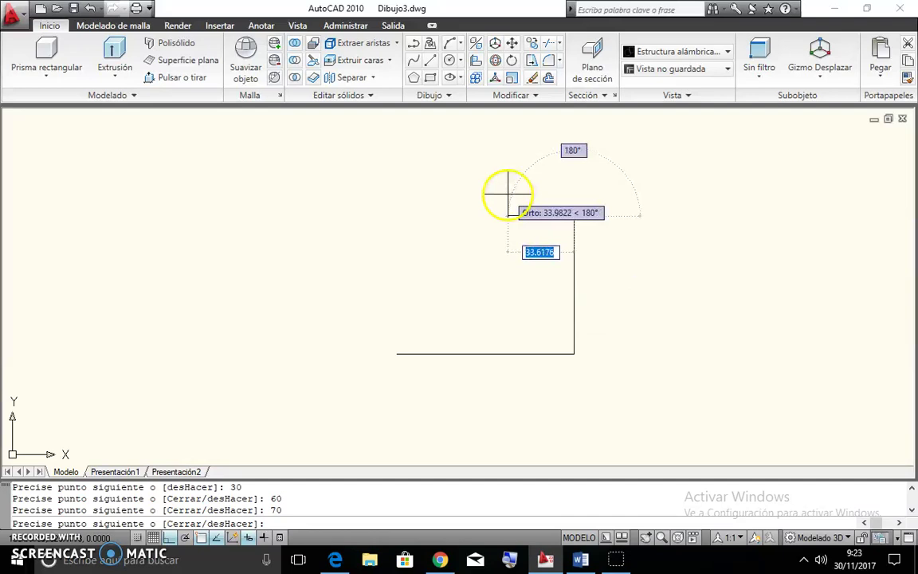
# - Close the first outline at its start, then undo that whole attempt
pyautogui.click(396, 344)
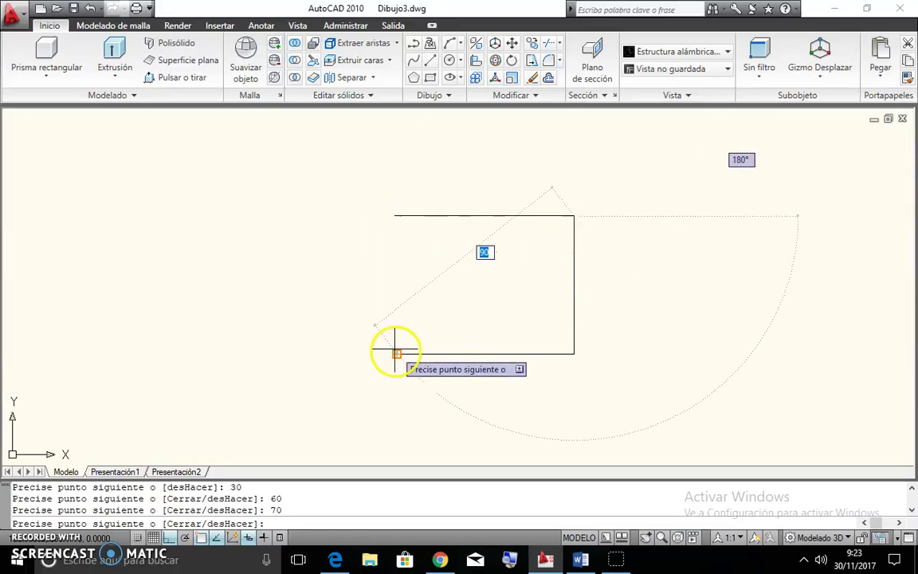
pyautogui.click(396, 353)
pyautogui.rightClick(451, 306)
pyautogui.click(462, 319)
pyautogui.click(431, 351)
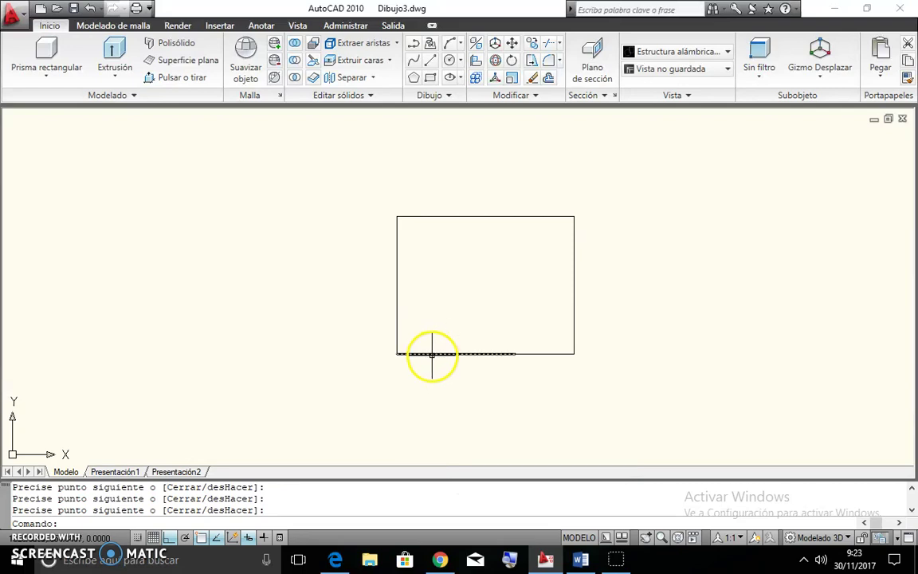
pyautogui.click(556, 354)
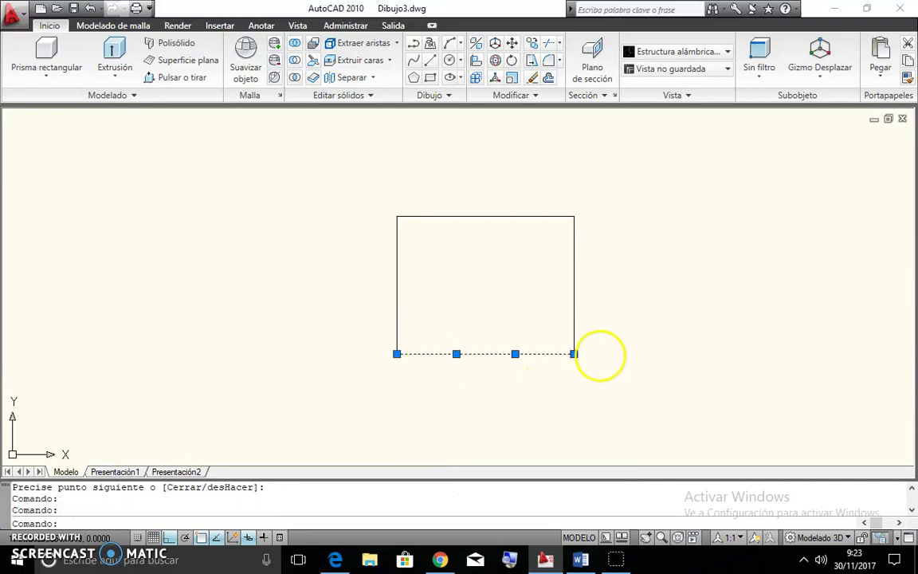
pyautogui.hotkey('ctrl', 'z')
# - Restart the outline with a 60-unit segment followed by a 30-unit segment
pyautogui.click(431, 60)
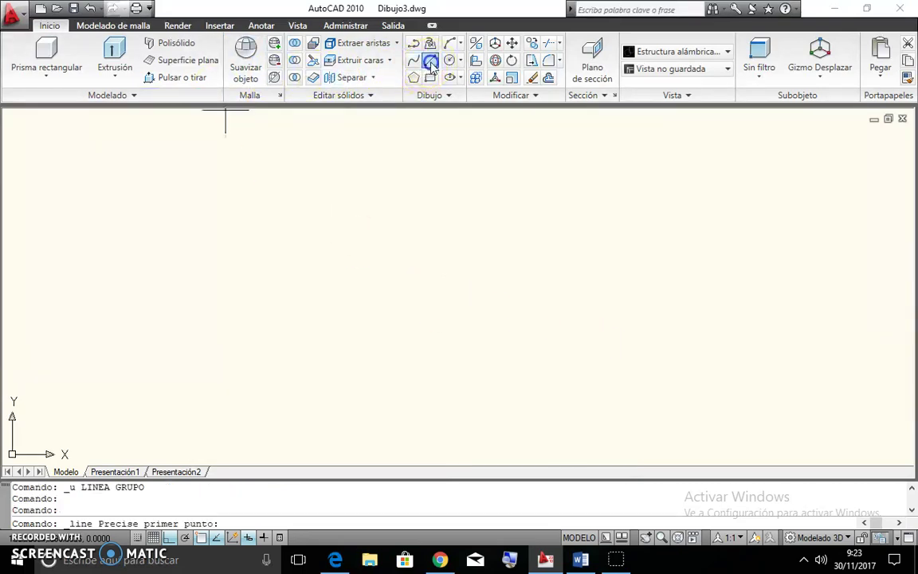
pyautogui.click(250, 322)
pyautogui.write('60')
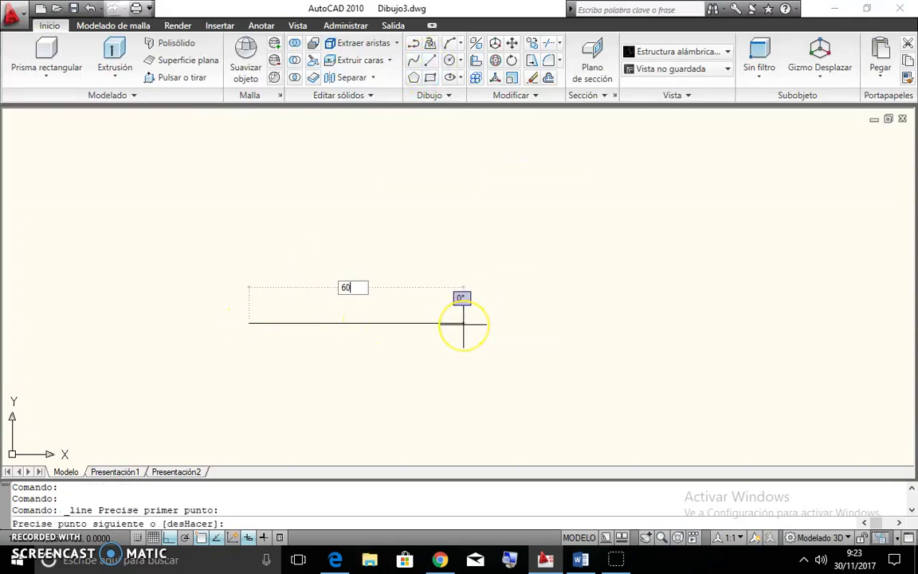
pyautogui.press('Return')
pyautogui.moveTo(754, 312)
pyautogui.mouseDown(button='middle')
pyautogui.moveTo(574, 323)
pyautogui.moveTo(558, 334)
pyautogui.mouseUp(button='middle')
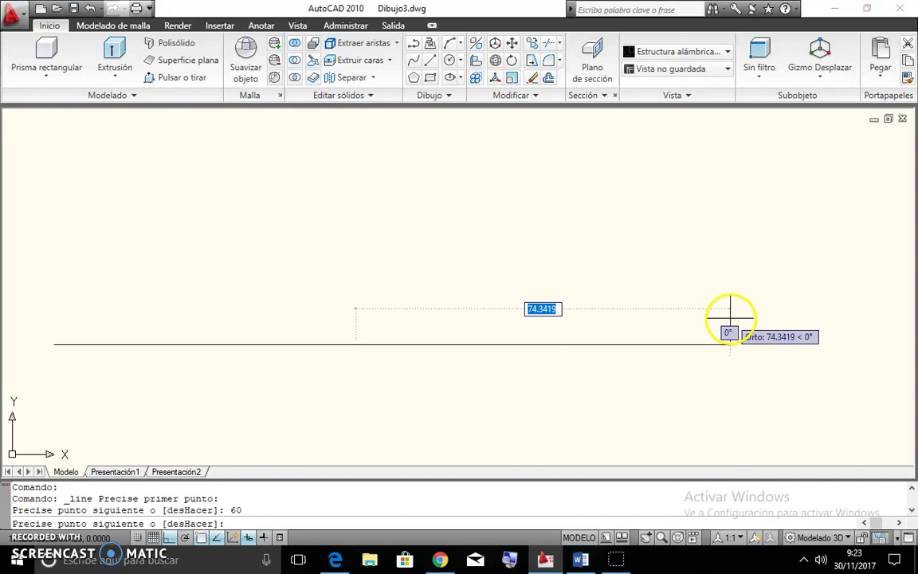
pyautogui.write('30')
pyautogui.press('Return')
pyautogui.scroll(-3, 721, 309)
pyautogui.moveTo(721, 310); pyautogui.dragTo(564, 332, button='middle')
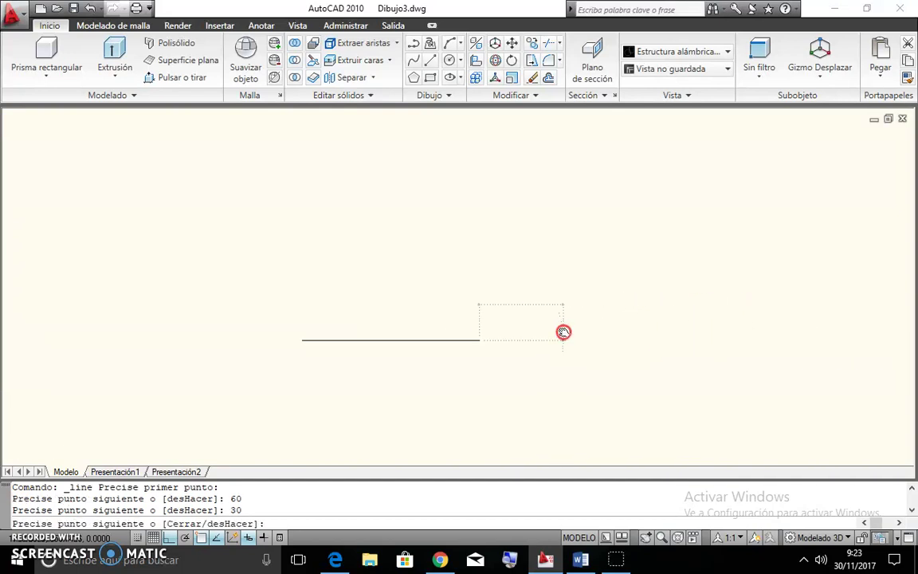
# - Add 60, 70 and 30-unit segments and close the outline at the start point
pyautogui.write('60')
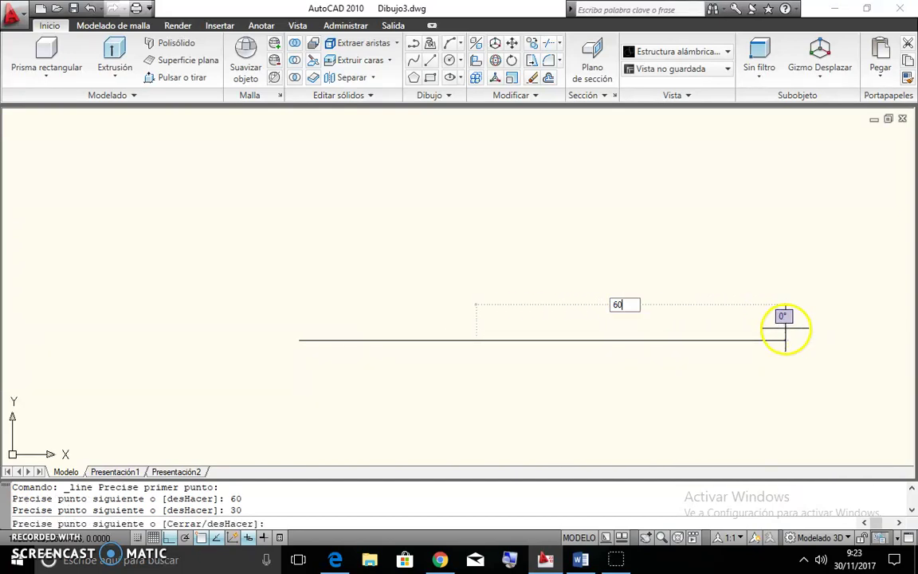
pyautogui.press('Return')
pyautogui.write('7')
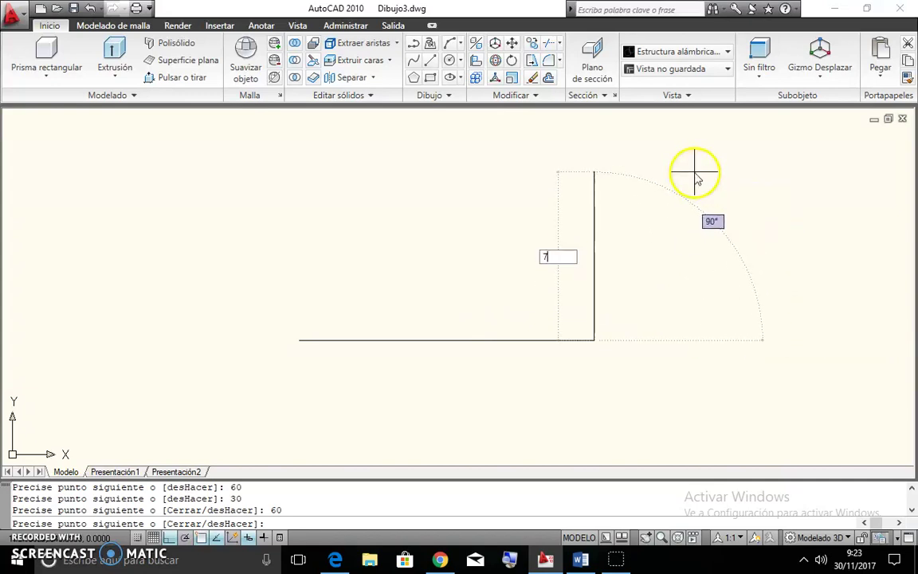
pyautogui.write('0')
pyautogui.press('Return')
pyautogui.write('30')
pyautogui.press('Return')
pyautogui.click(299, 259)
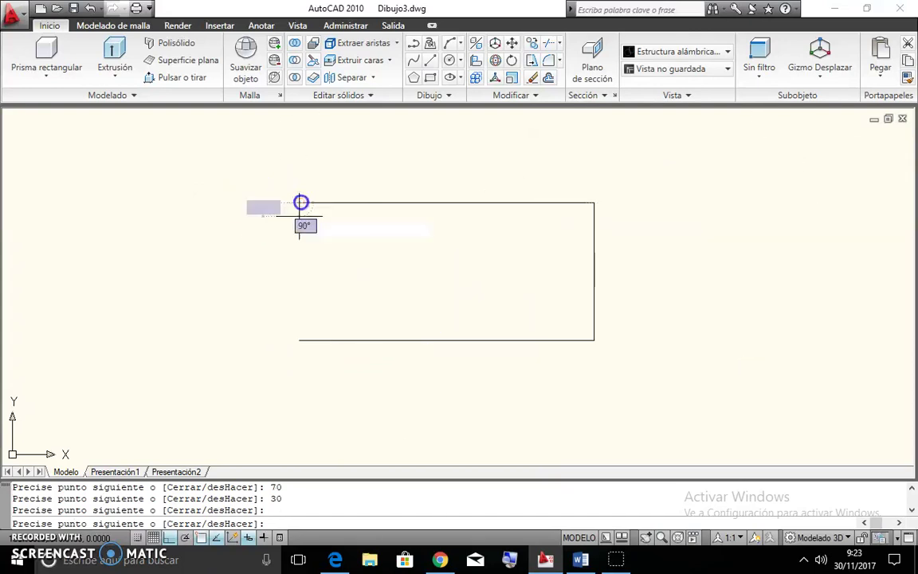
pyautogui.click(299, 340)
pyautogui.press('Return')
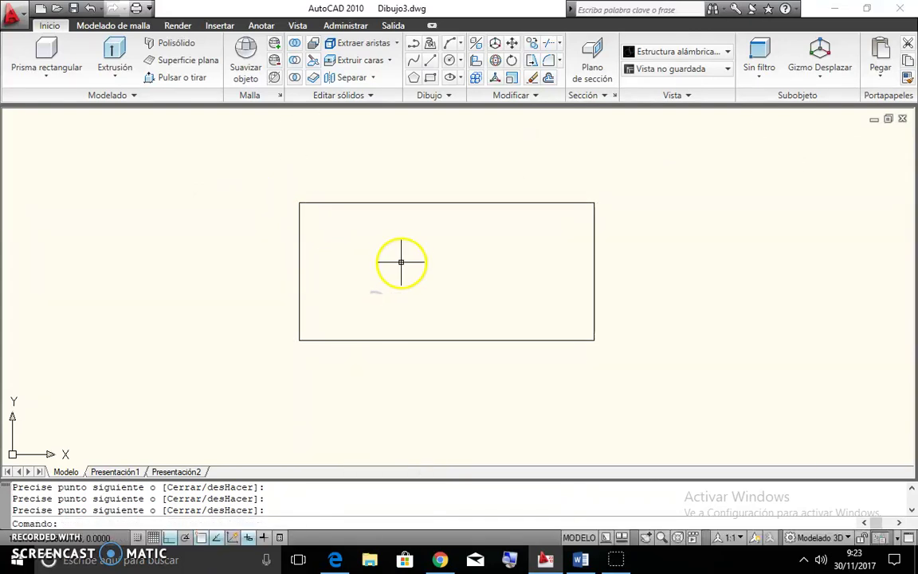
# - Switch the view to Isométrico SE (southeast isometric)
pyautogui.click(298, 25)
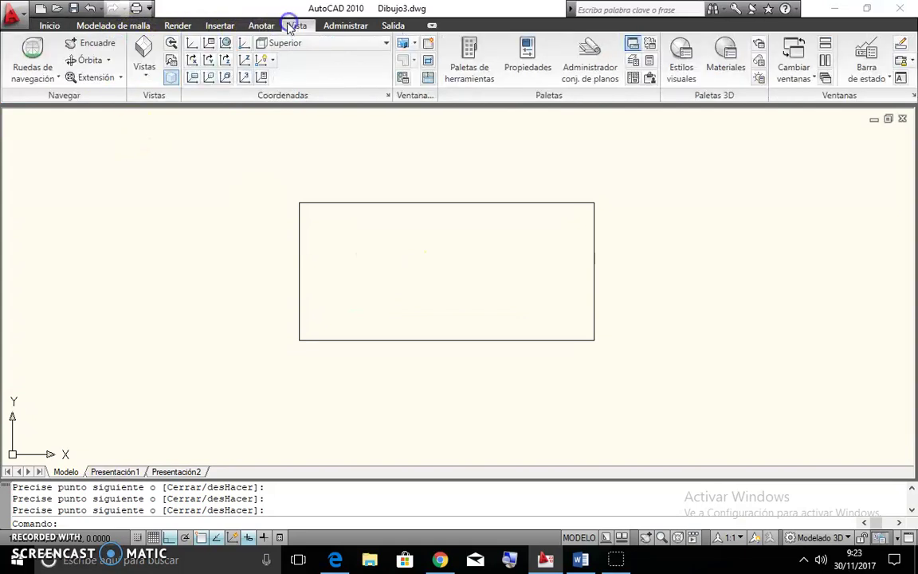
pyautogui.click(137, 71)
pyautogui.click(161, 195)
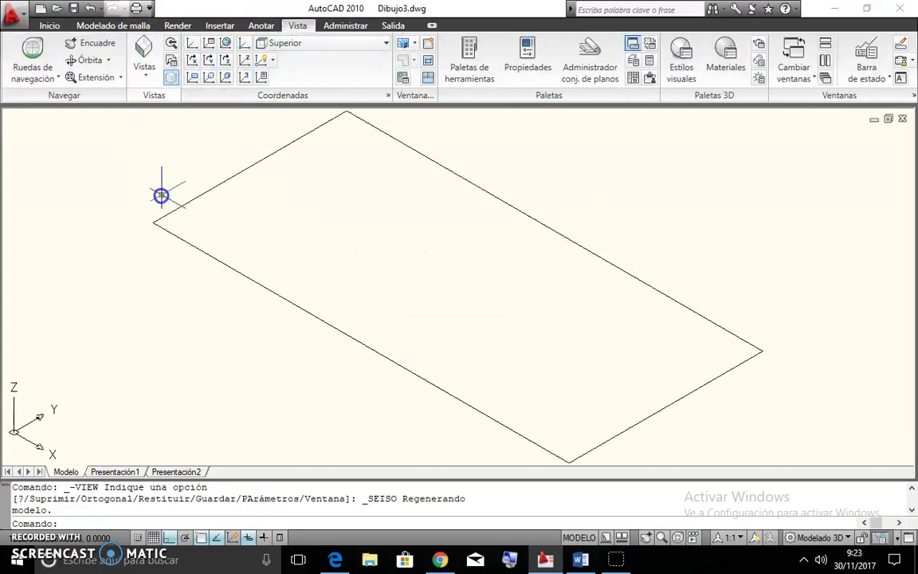
pyautogui.scroll(-2, 291, 261)
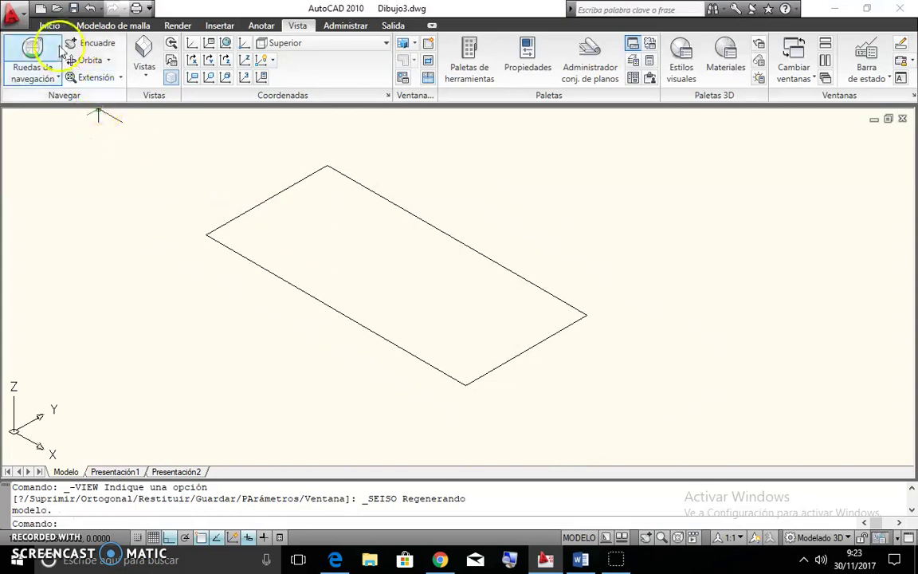
# - Apply the Conceptual visual style
pyautogui.click(177, 26)
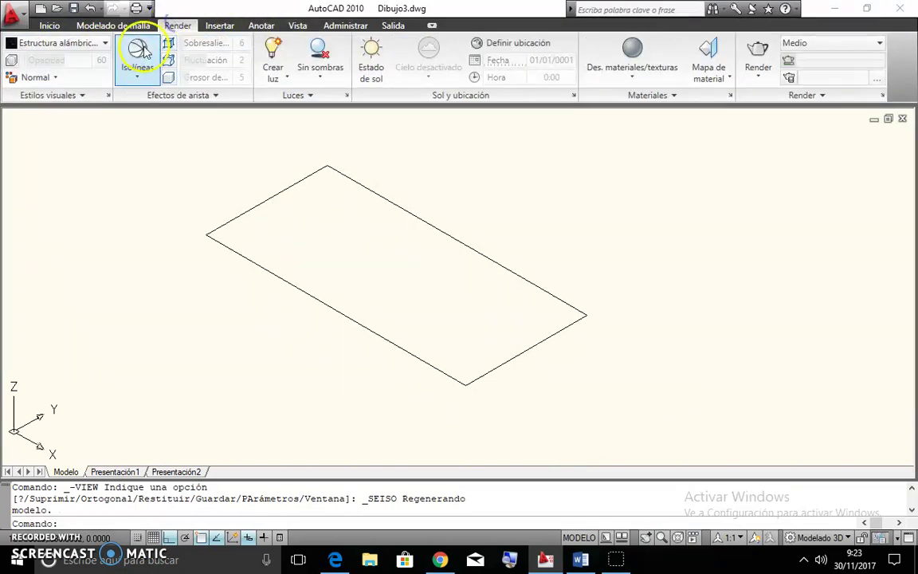
pyautogui.click(44, 43)
pyautogui.click(35, 94)
# - Start Pulsar o tirar on the rectangle's interior and check the PDF for its height
pyautogui.click(50, 25)
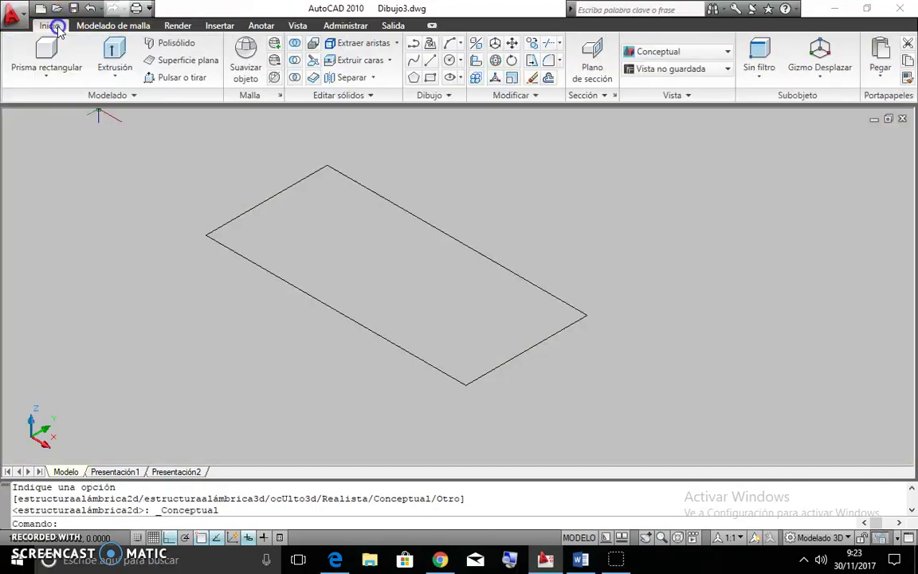
pyautogui.click(169, 78)
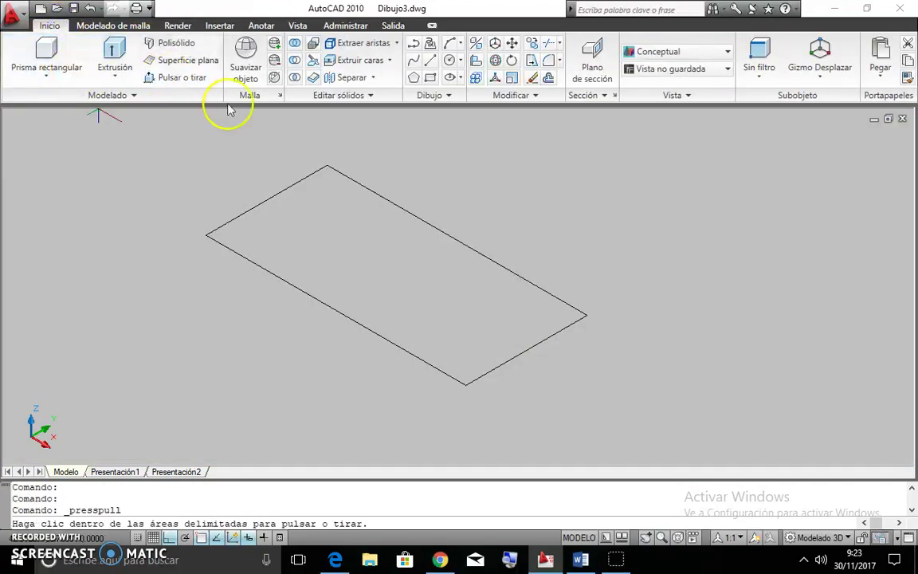
pyautogui.click(362, 253)
pyautogui.hotkey('alt', 'Tab')
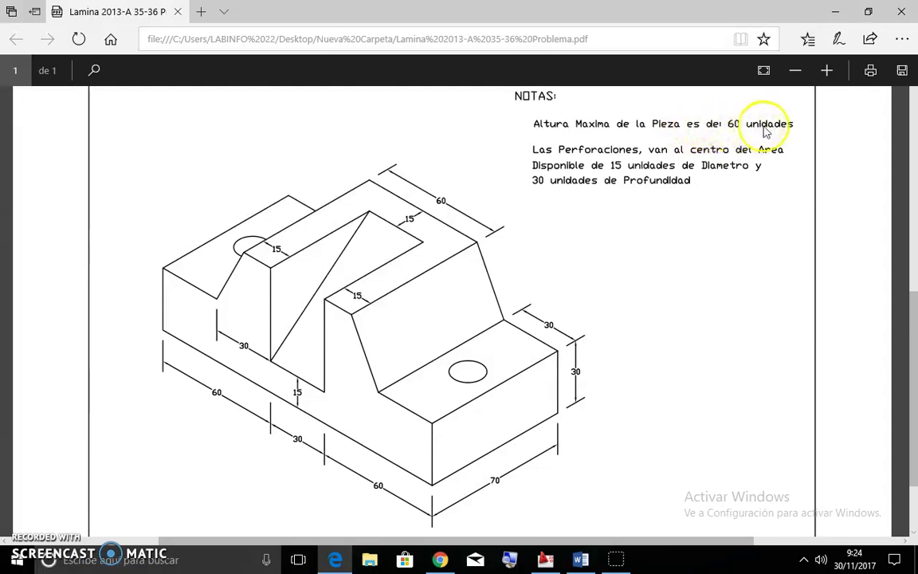
pyautogui.hotkey('alt', 'Tab')
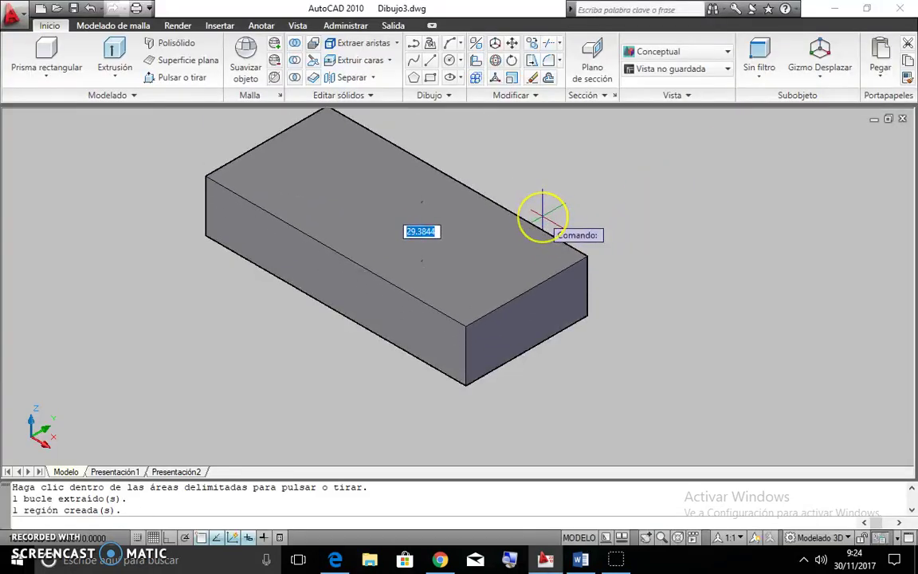
# - Extrude the base rectangle to a 30-unit high block
pyautogui.write('0')
pyautogui.press('Return')
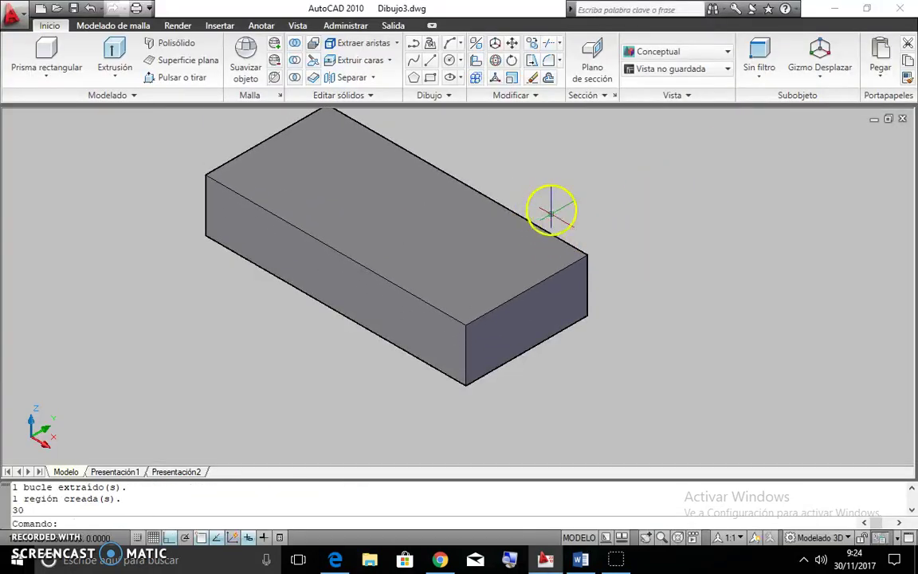
pyautogui.moveTo(534, 166); pyautogui.dragTo(505, 201, button='middle')
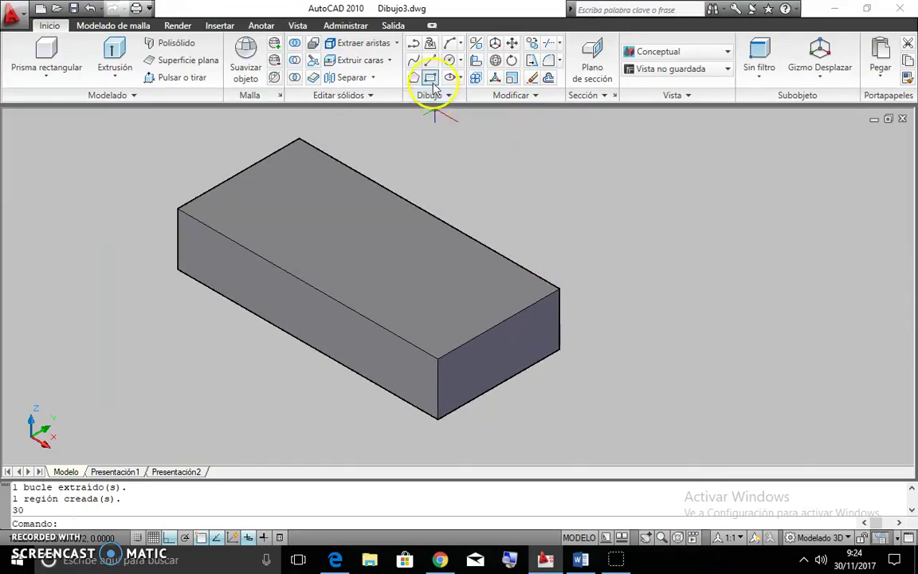
pyautogui.moveTo(529, 159); pyautogui.dragTo(543, 164, button='middle')
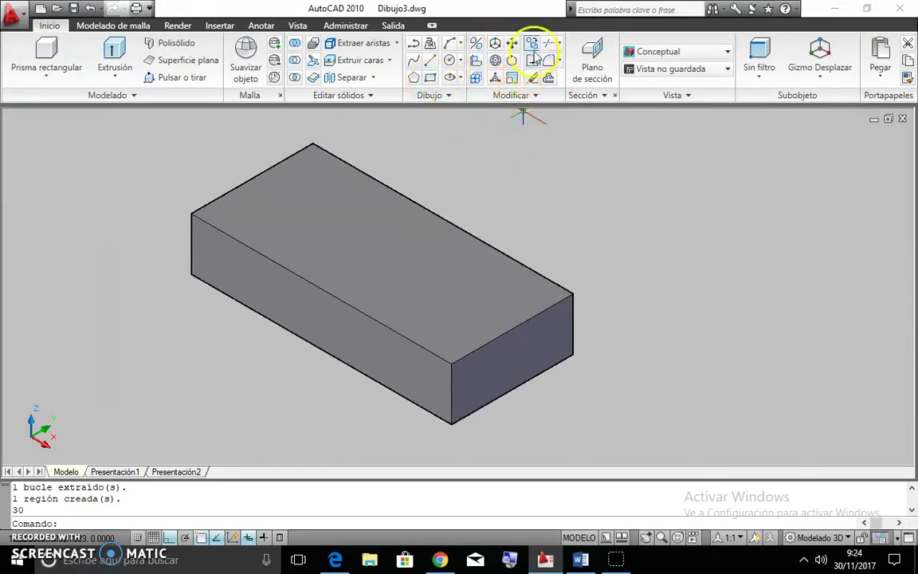
# - Copy the box from its bottom corner to its top corner, stacking a second block
pyautogui.click(532, 44)
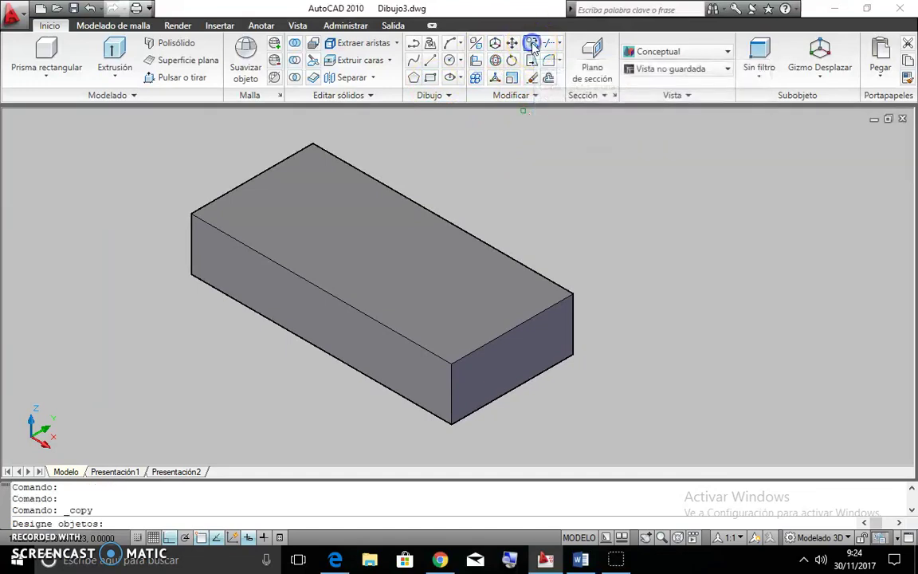
pyautogui.click(430, 317)
pyautogui.press('Return')
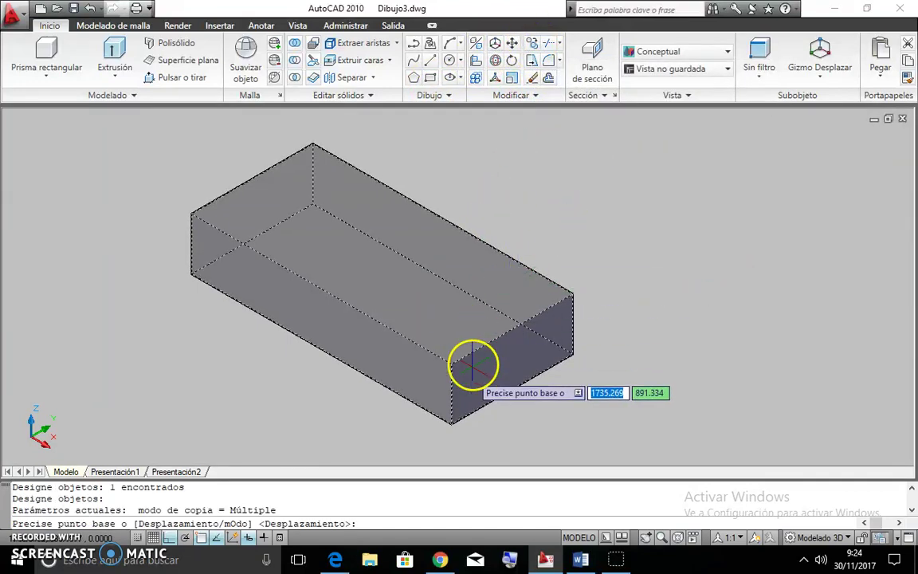
pyautogui.click(451, 424)
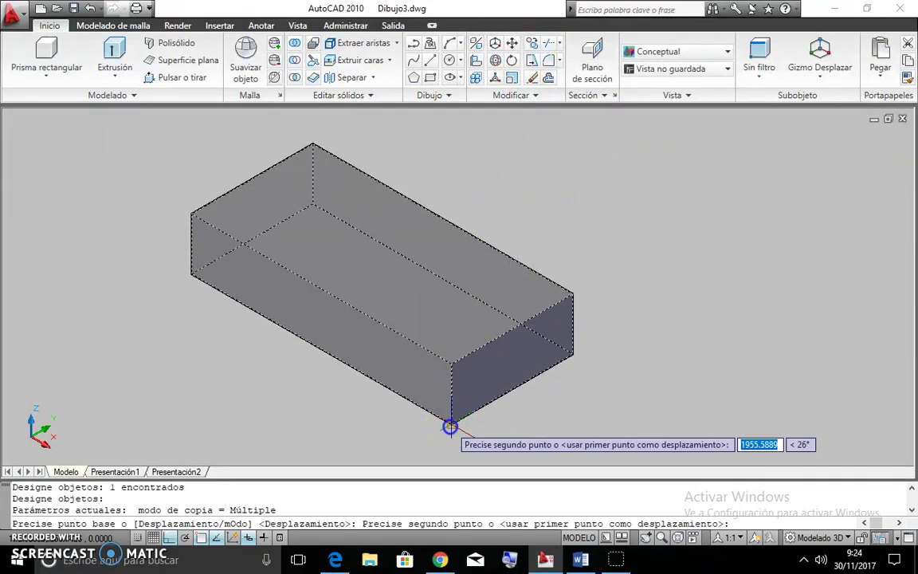
pyautogui.click(451, 365)
pyautogui.rightClick(630, 231)
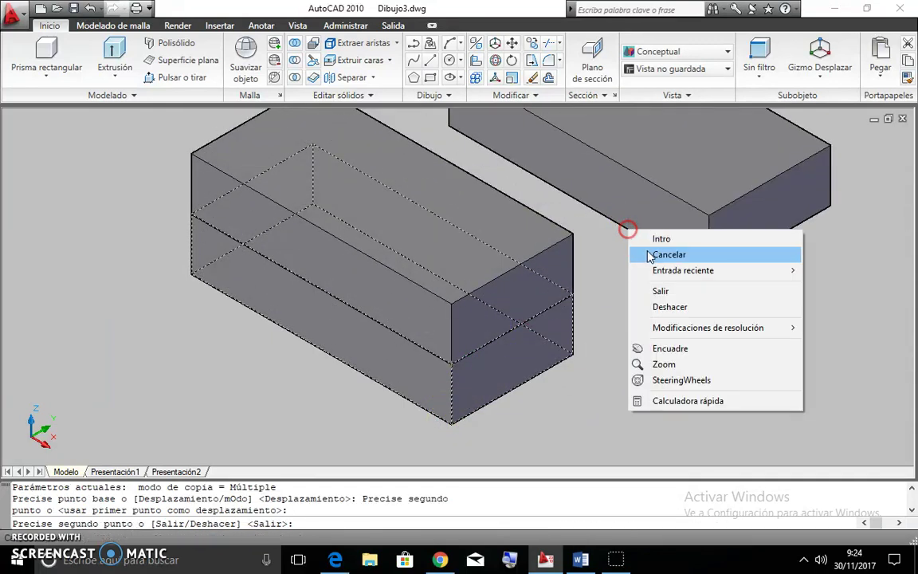
pyautogui.click(661, 238)
# - Zoom to inspect the stacked blocks, then bring up the PDF reference sheet
pyautogui.scroll(-2, 610, 252)
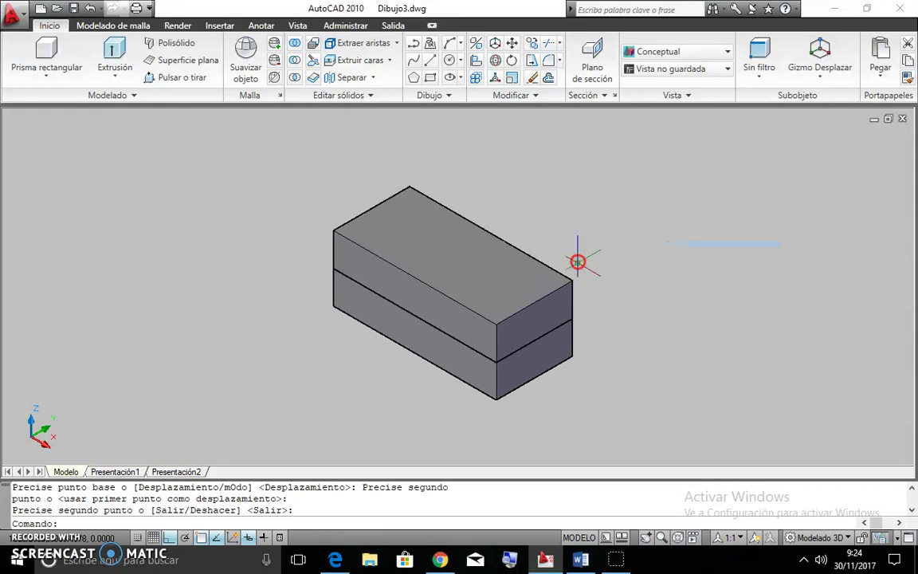
pyautogui.scroll(2, 562, 232)
pyautogui.scroll(1, 535, 196)
pyautogui.scroll(-3, 536, 199)
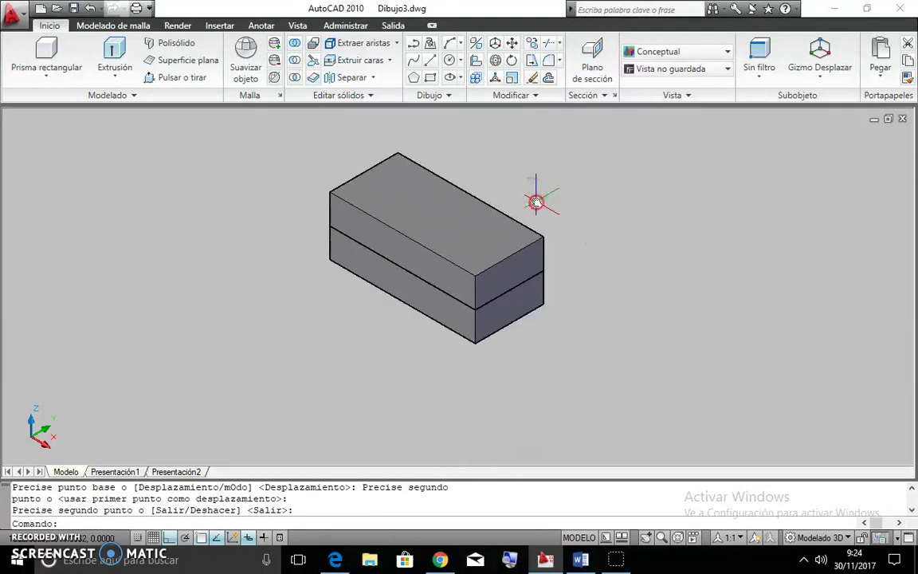
pyautogui.scroll(2, 539, 227)
pyautogui.hotkey('alt', 'Tab')
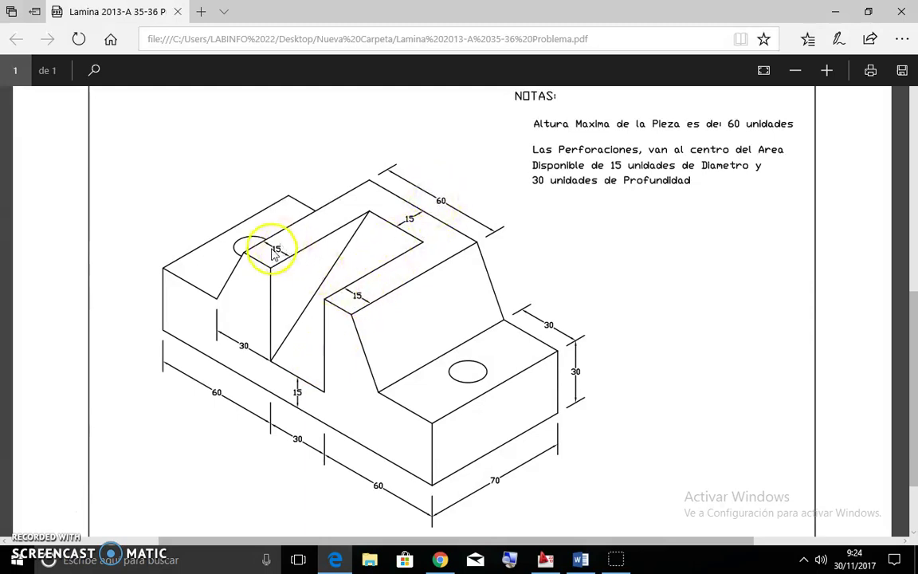
# - From the lower block's bottom edge, draw 15, 15 and 30-unit slot lines
pyautogui.hotkey('alt', 'Tab')
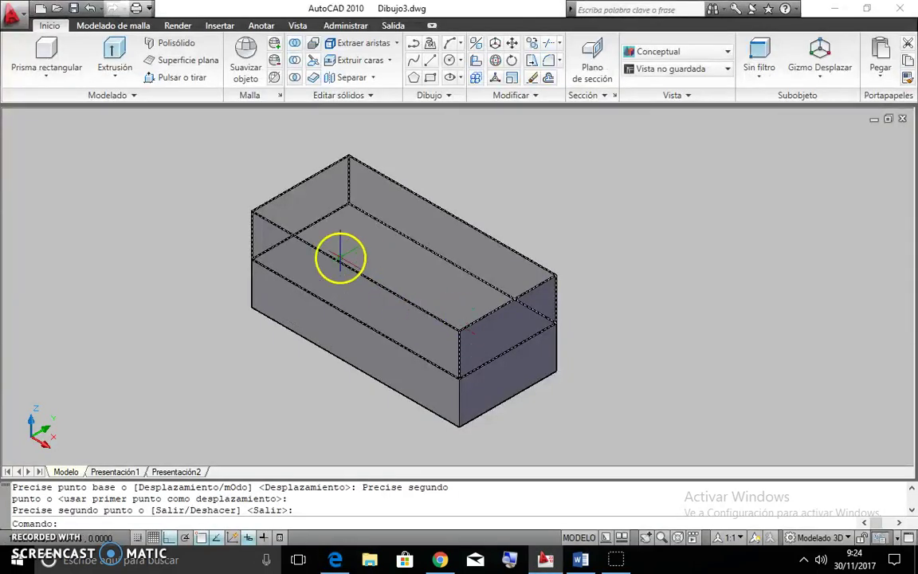
pyautogui.click(431, 60)
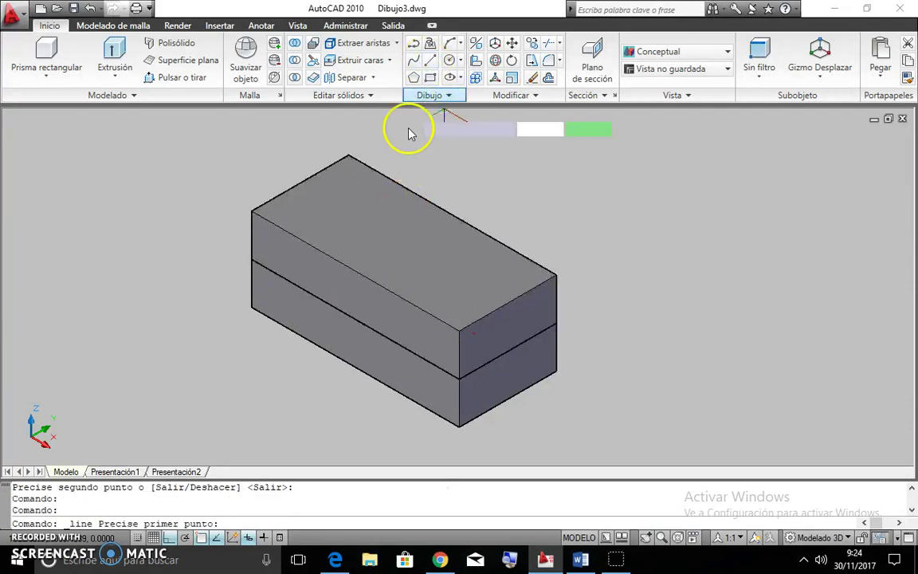
pyautogui.click(351, 365)
pyautogui.press('Return')
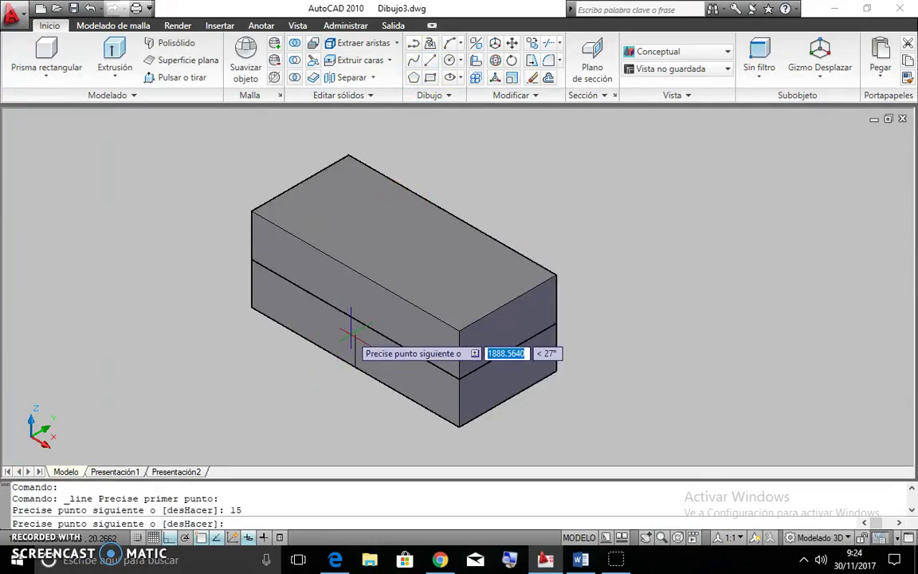
pyautogui.write('15')
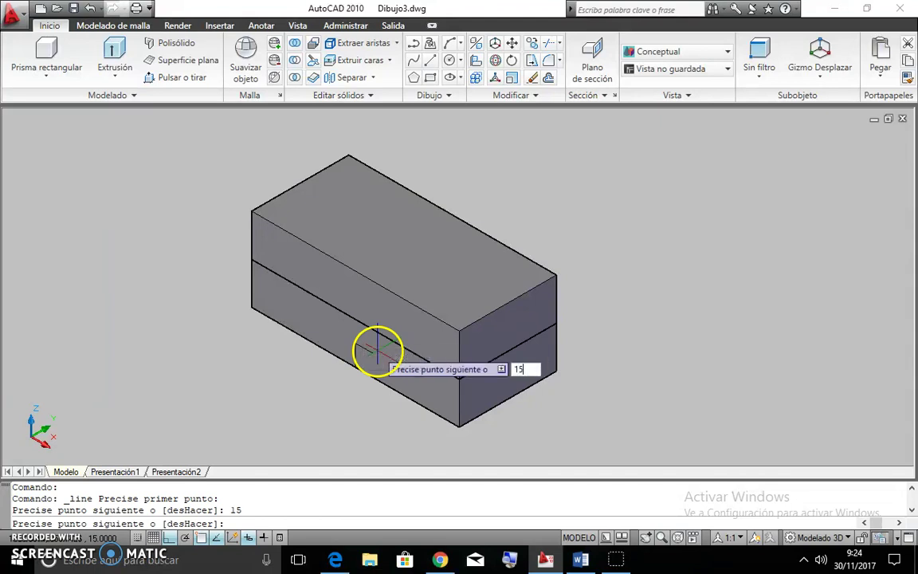
pyautogui.press('Return')
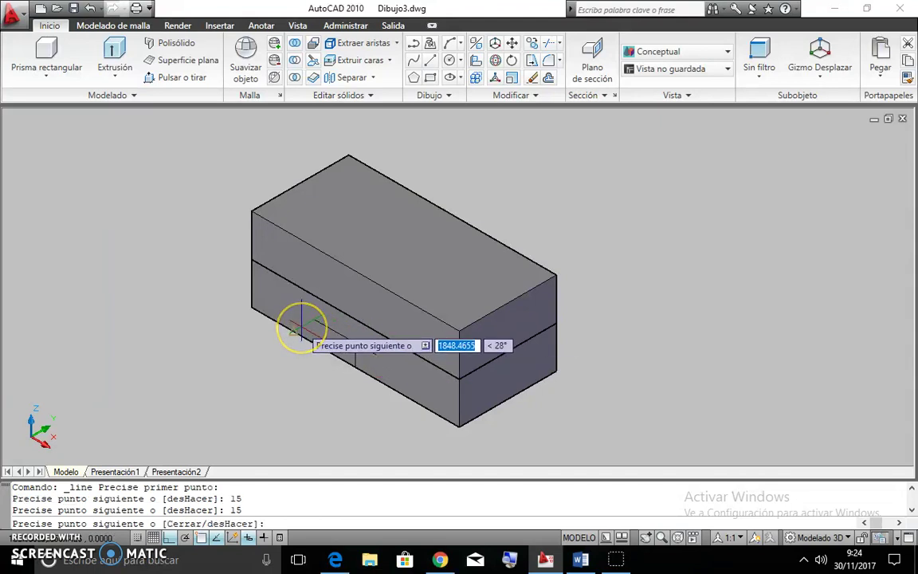
pyautogui.press('Return')
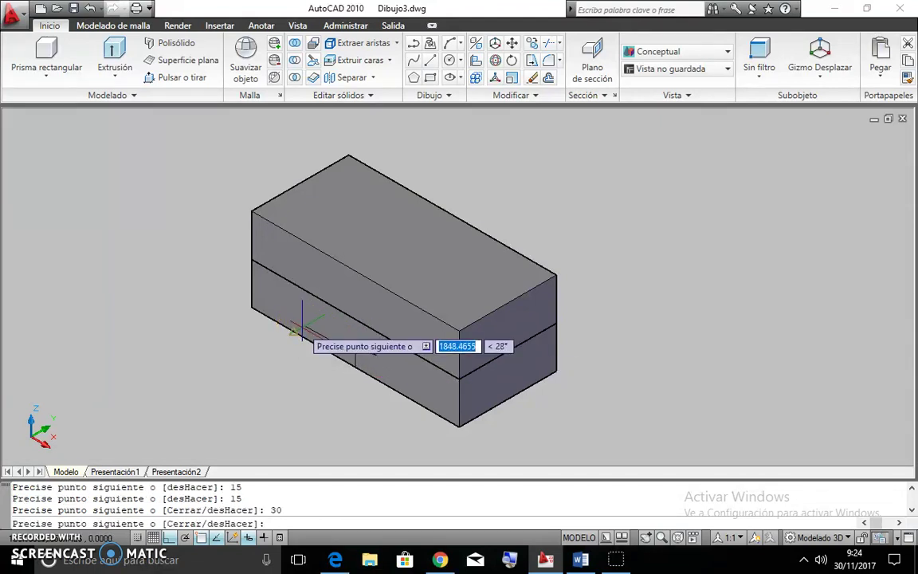
# - Redo the 30-unit segment ending perpendicular on the top edge, then check the PDF
pyautogui.hotkey('ctrl', 'z')
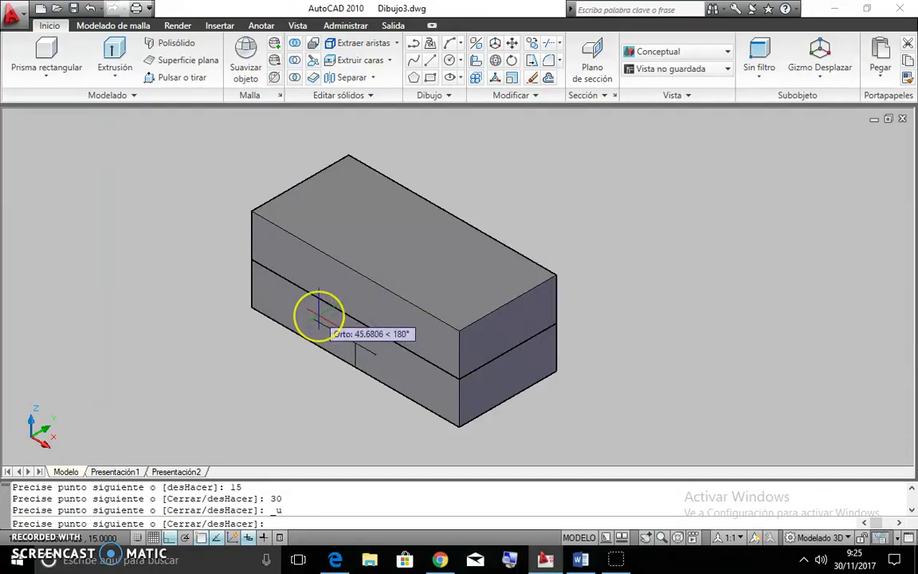
pyautogui.write('30')
pyautogui.press('Return')
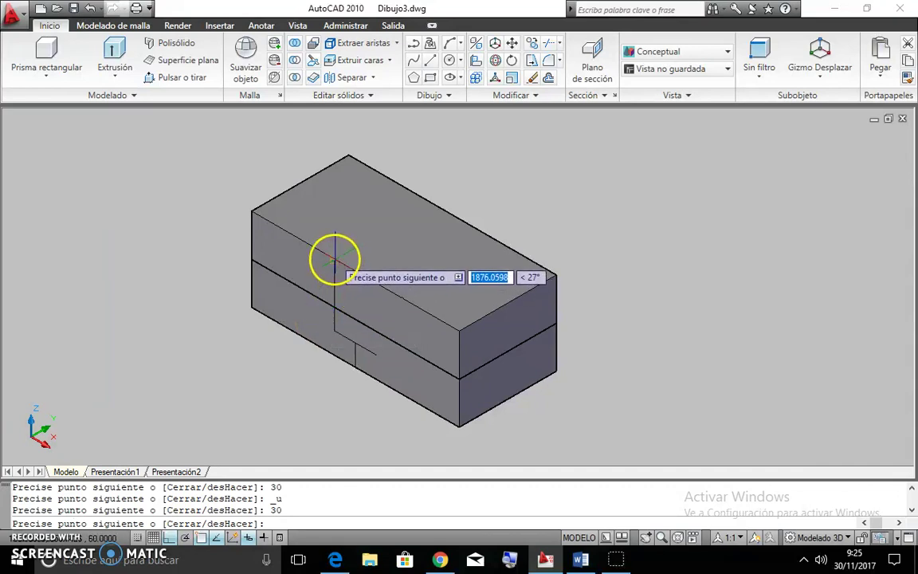
pyautogui.click(334, 259)
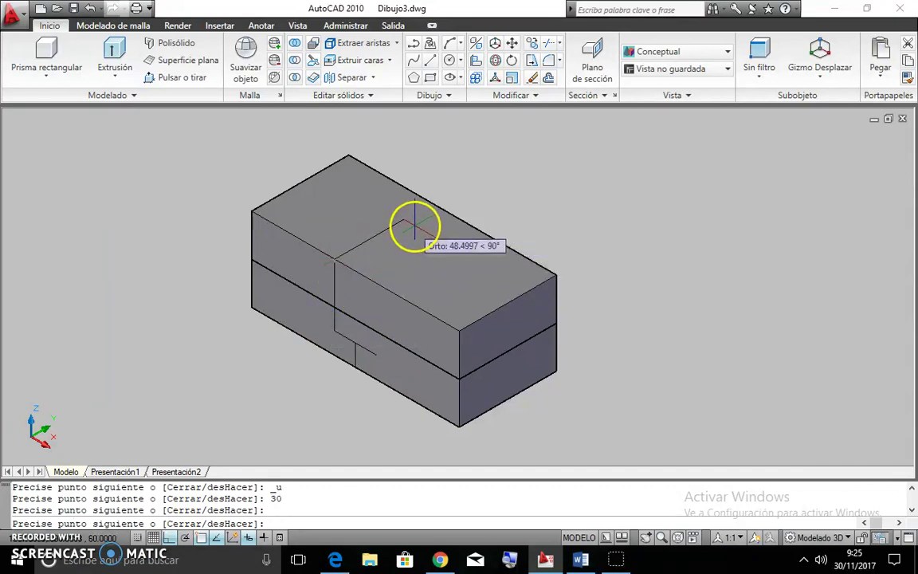
pyautogui.hotkey('alt', 'Tab')
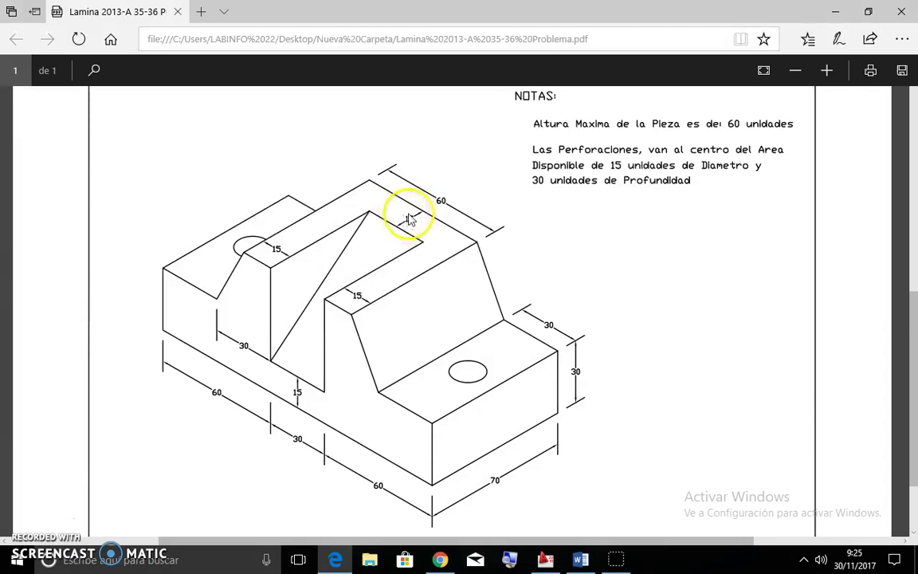
pyautogui.hotkey('alt', 'Tab')
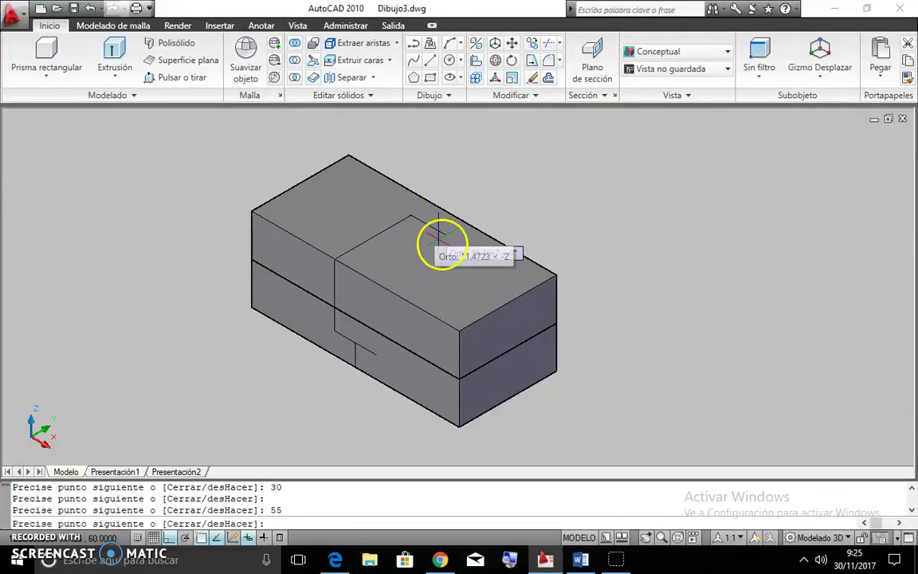
# - Continue the slot outline across the top face and down the side
pyautogui.click(448, 245)
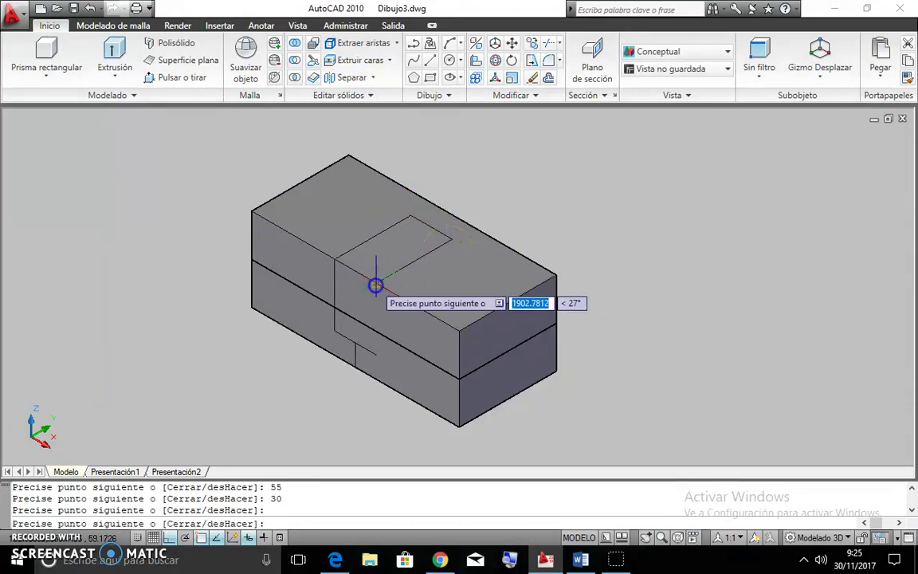
pyautogui.click(375, 351)
pyautogui.rightClick(409, 329)
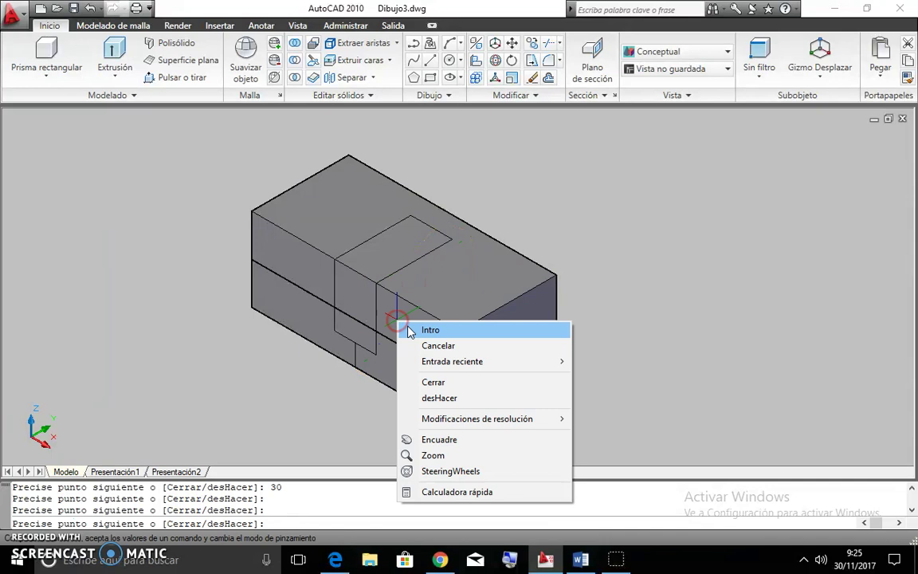
pyautogui.click(431, 330)
# - Draw a vertical line from the slot's top corner to the lower corner
pyautogui.rightClick(457, 280)
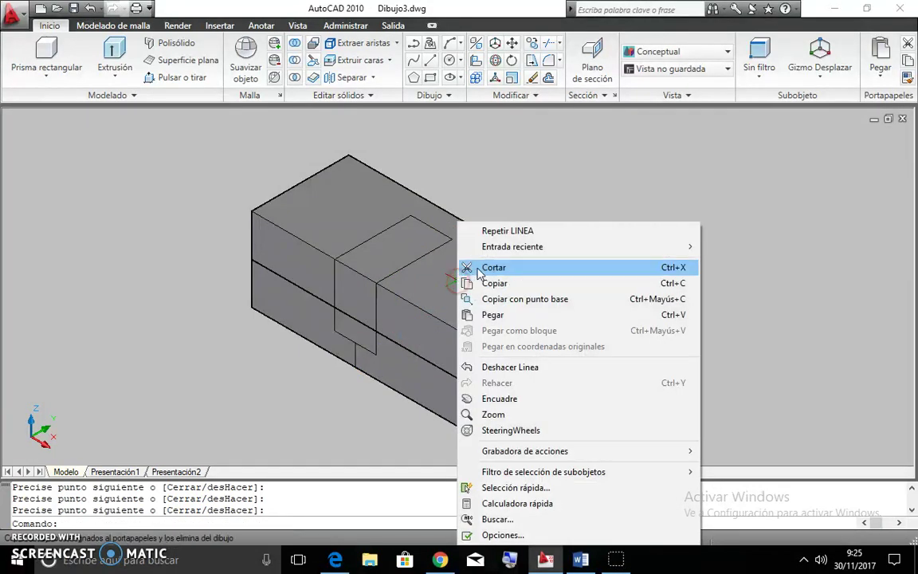
pyautogui.click(473, 231)
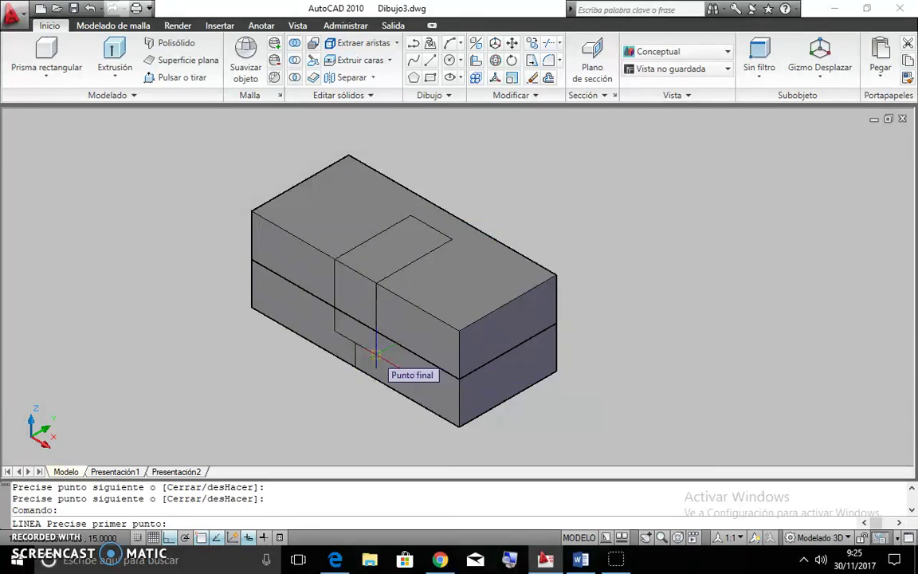
pyautogui.click(374, 353)
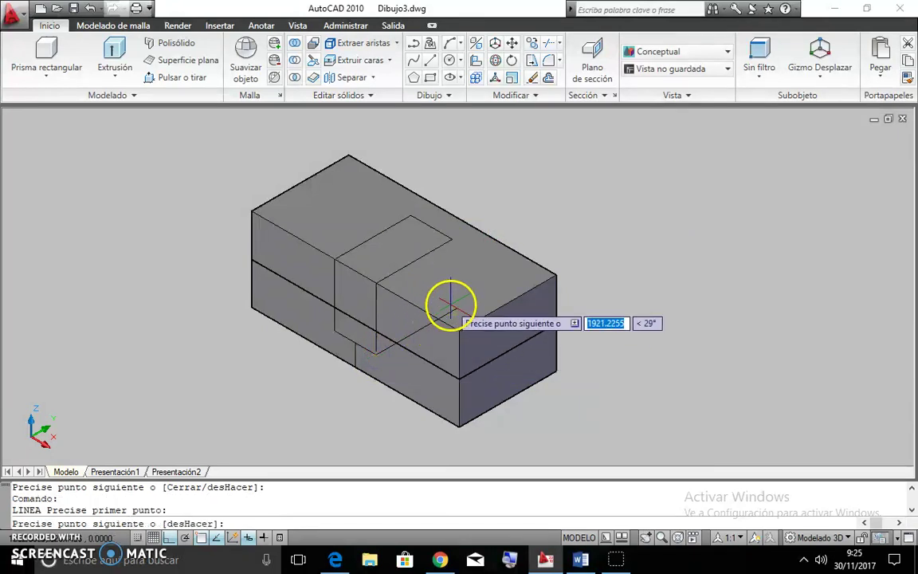
pyautogui.press('Escape')
pyautogui.rightClick(390, 334)
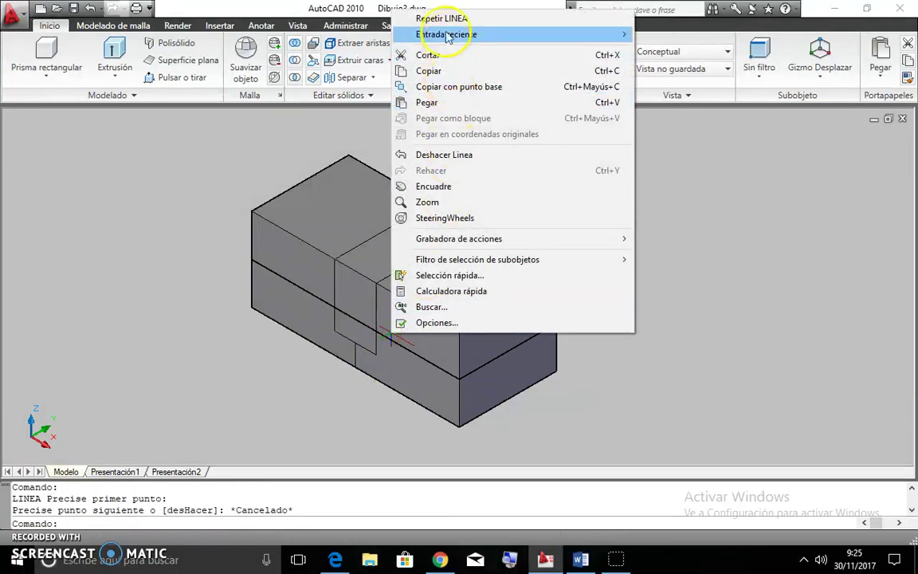
pyautogui.click(416, 19)
pyautogui.click(449, 240)
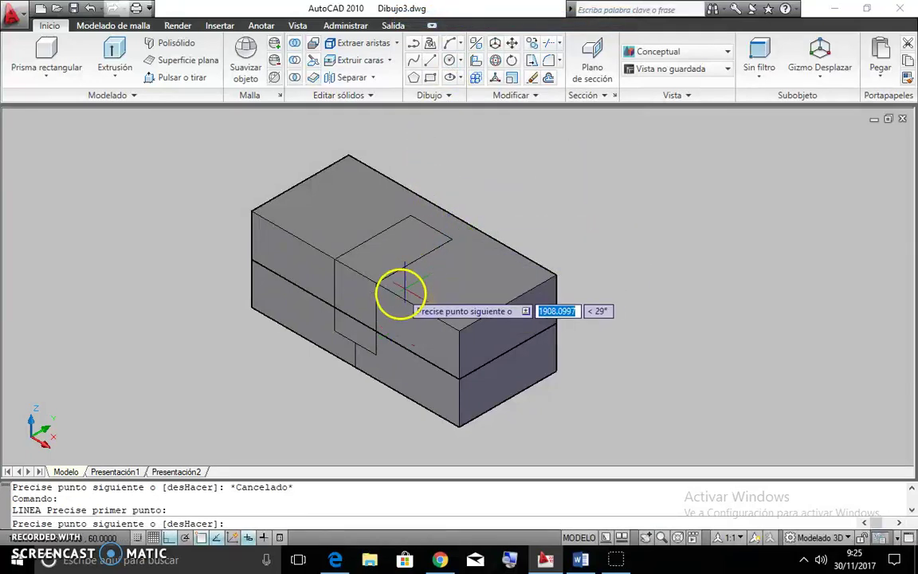
pyautogui.click(375, 352)
pyautogui.rightClick(403, 326)
pyautogui.click(416, 330)
# - Draw the sloped-face diagonal from the lower corner to the top edge, then check the PDF
pyautogui.rightClick(336, 224)
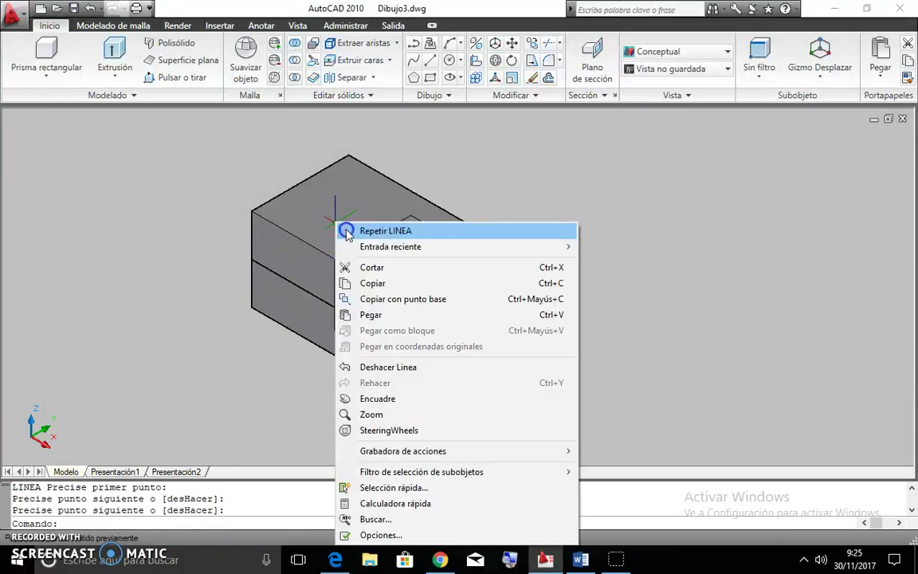
pyautogui.click(347, 232)
pyautogui.click(375, 351)
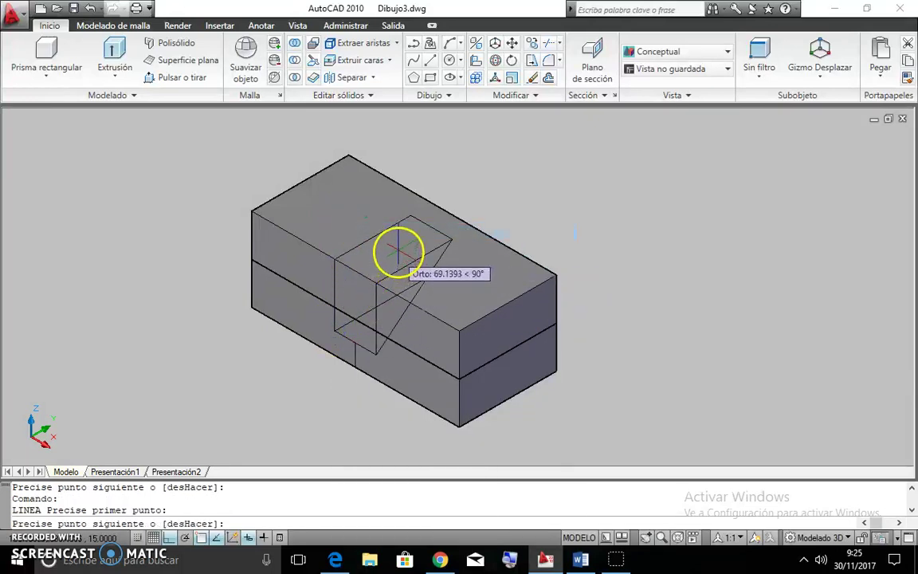
pyautogui.click(409, 216)
pyautogui.rightClick(408, 218)
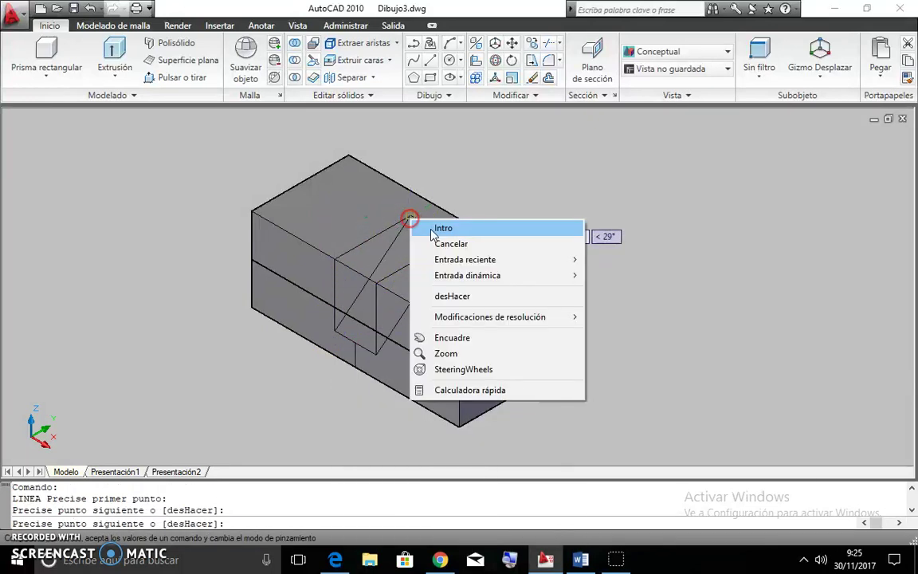
pyautogui.click(431, 230)
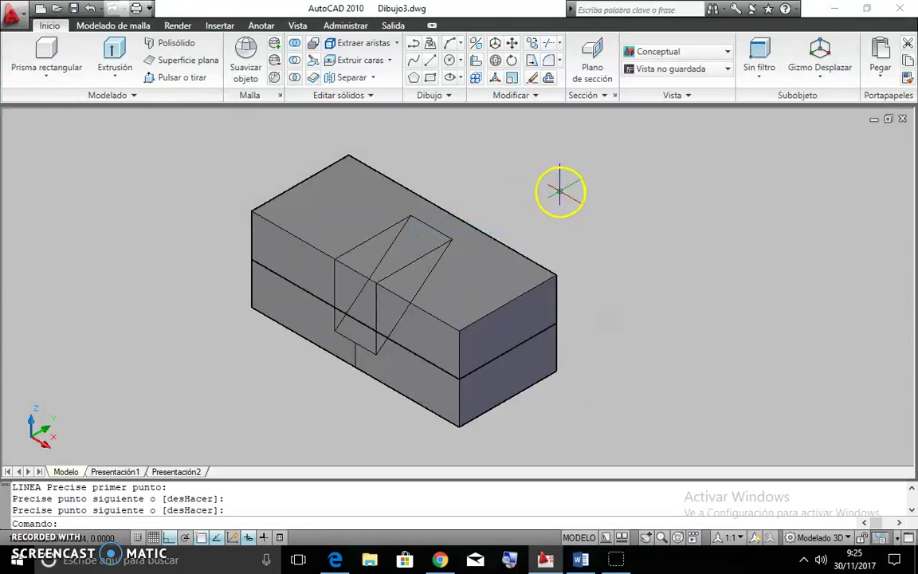
pyautogui.hotkey('alt', 'Tab')
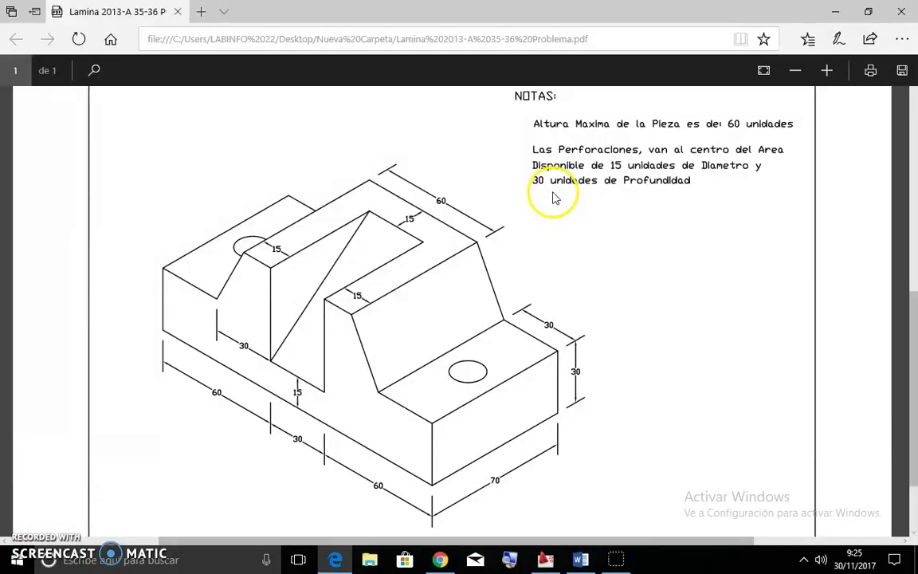
# - Draw a 30-unit line from the notch corner on the block's front
pyautogui.hotkey('alt', 'Tab')
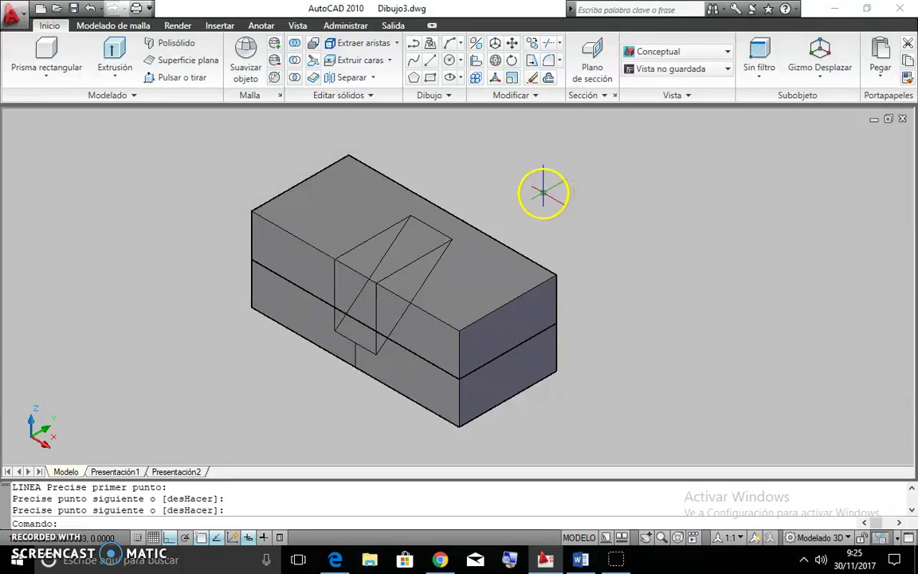
pyautogui.rightClick(441, 161)
pyautogui.click(465, 169)
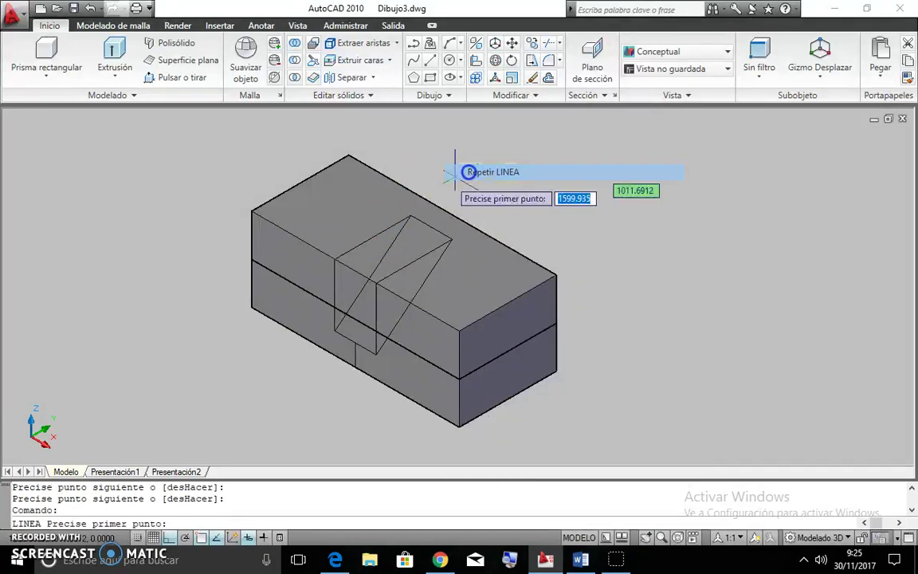
pyautogui.click(333, 262)
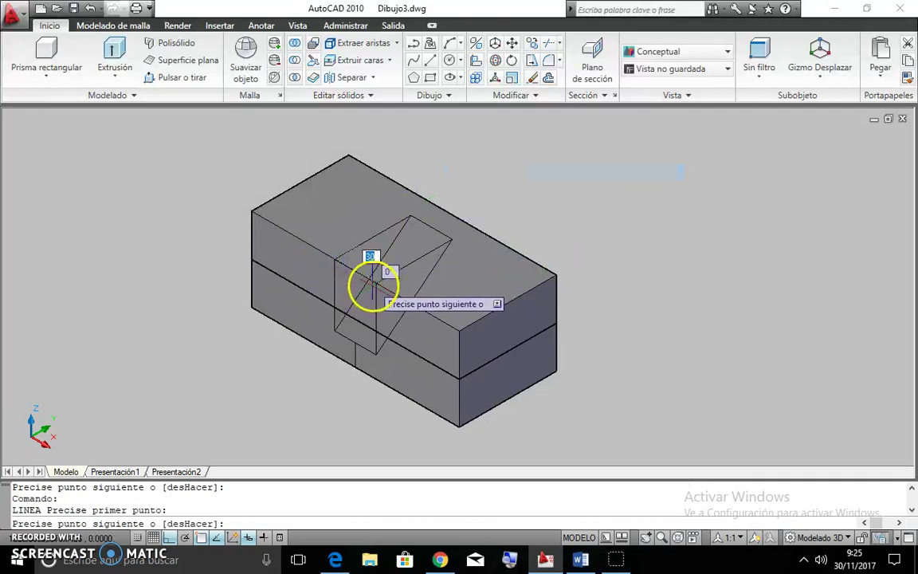
pyautogui.click(377, 283)
pyautogui.rightClick(414, 257)
pyautogui.click(445, 265)
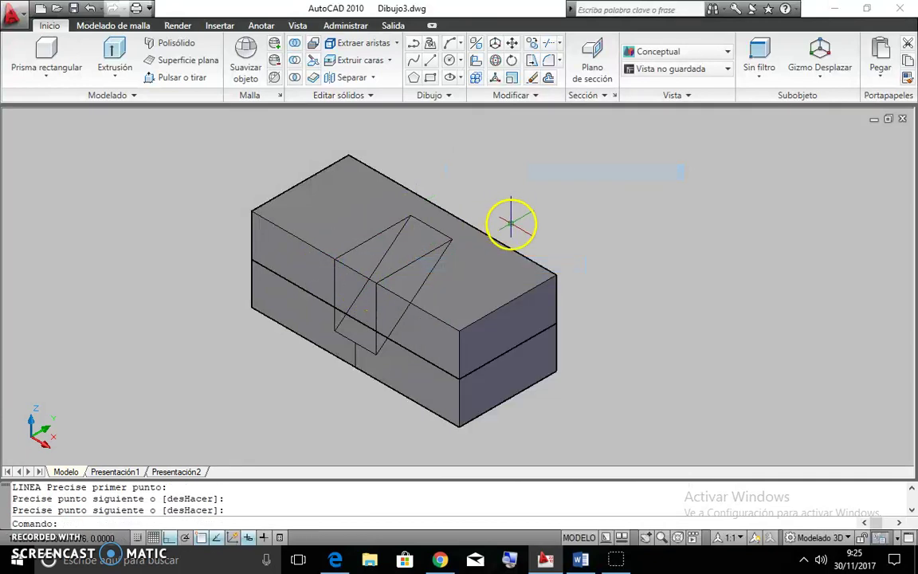
# - Push the outlined regions into the block by 30 and 15 units to cut the notch
pyautogui.click(177, 77)
pyautogui.click(389, 262)
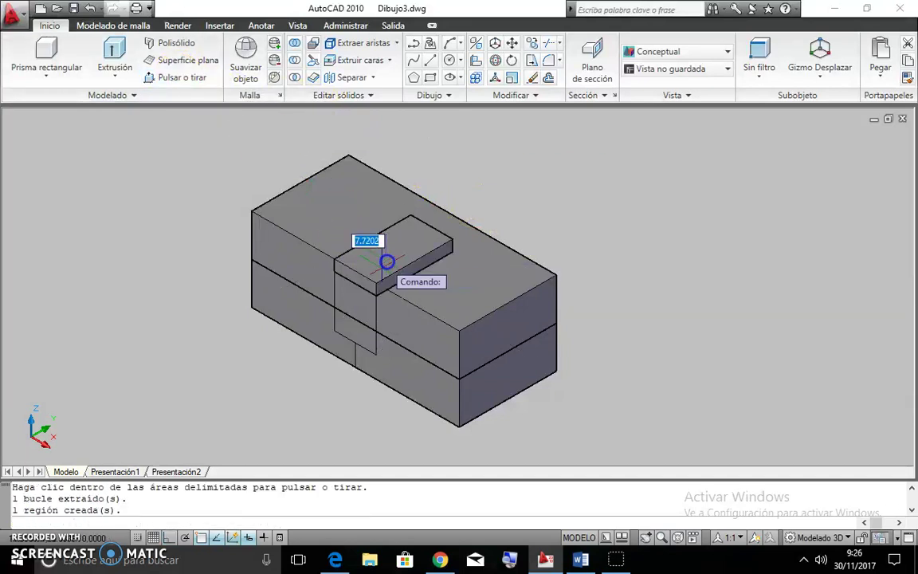
pyautogui.write('30')
pyautogui.press('Return')
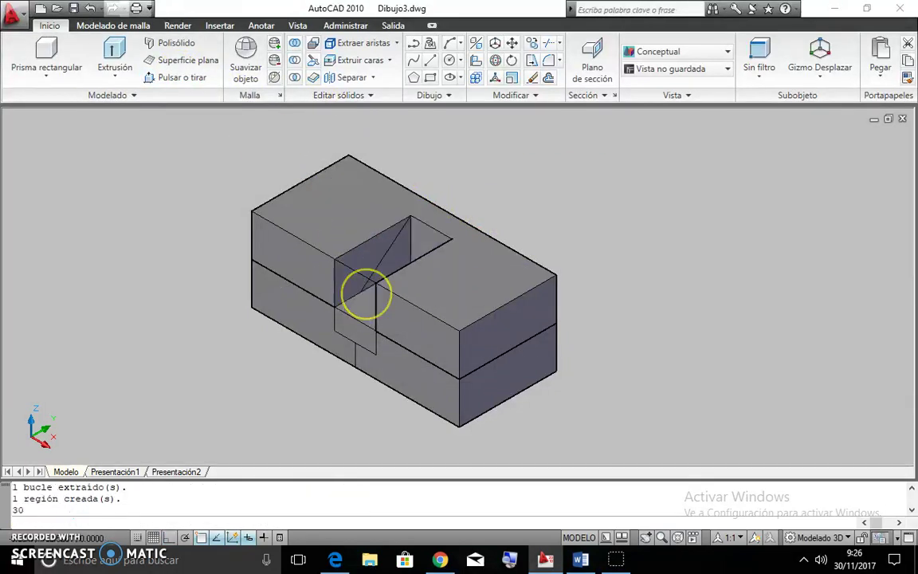
pyautogui.click(174, 77)
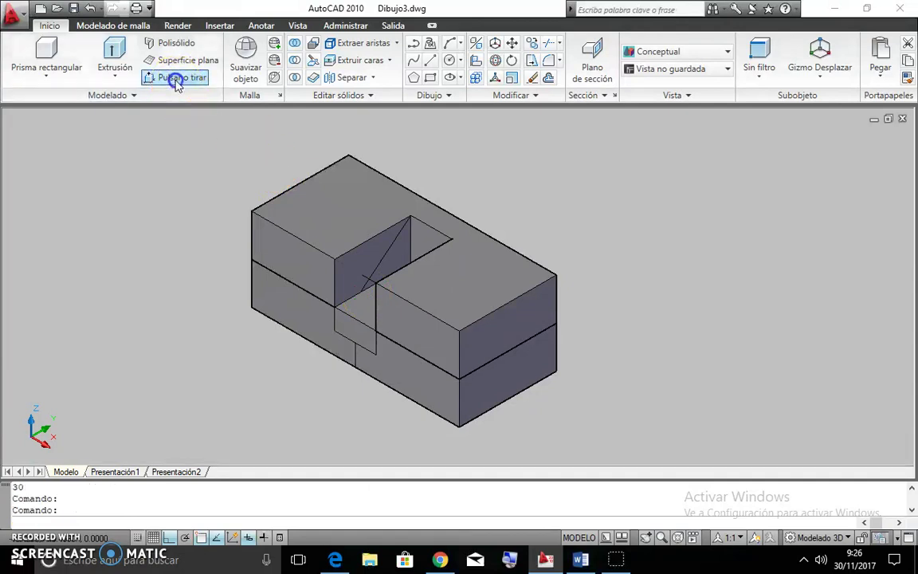
pyautogui.click(360, 308)
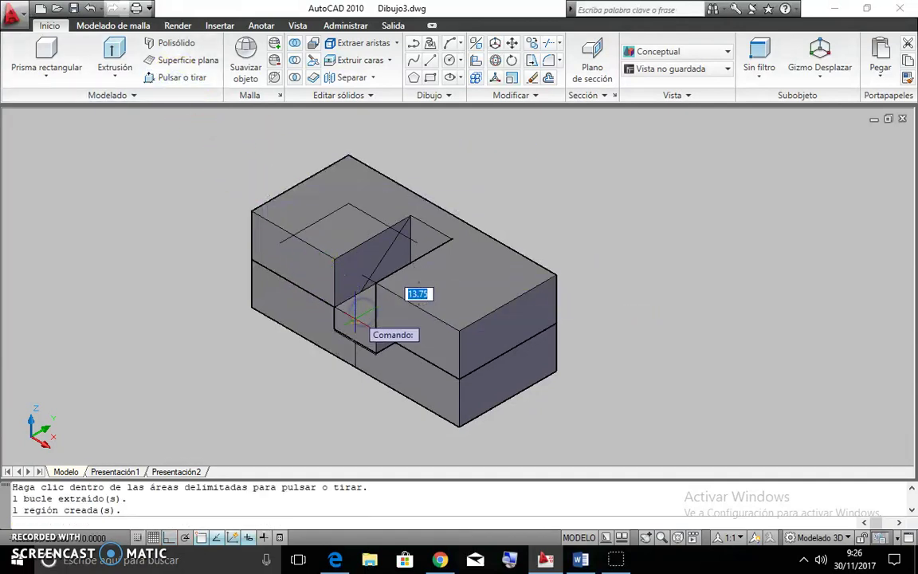
pyautogui.write('15')
pyautogui.press('Return')
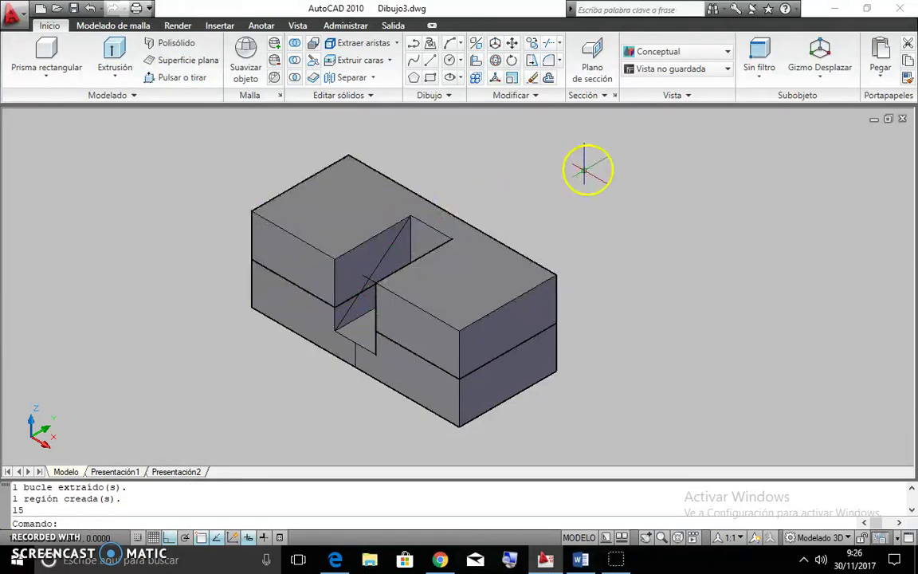
pyautogui.press('Escape')
# - Delete the leftover line near the notch and reposition the view of the model
pyautogui.click(358, 272)
pyautogui.press('Delete')
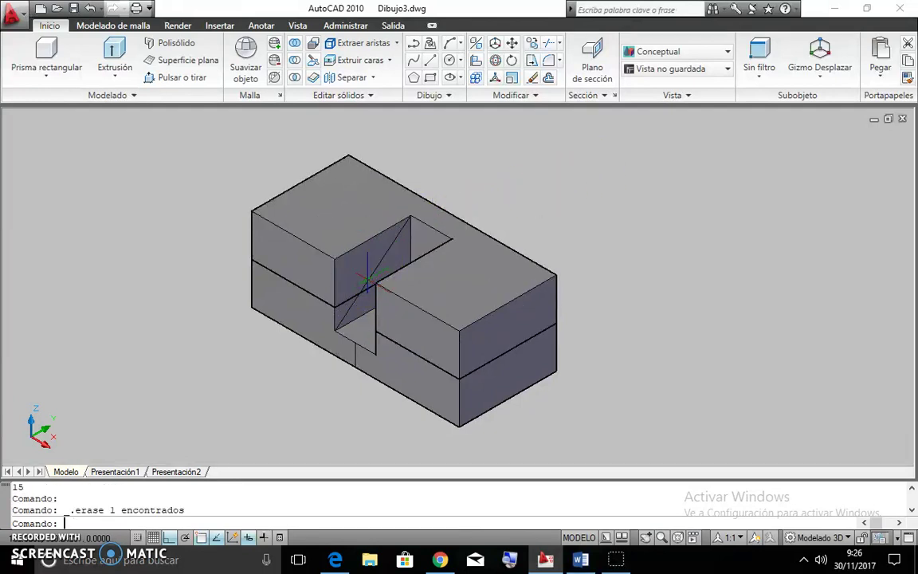
pyautogui.moveTo(492, 196); pyautogui.dragTo(503, 160, button='middle')
pyautogui.scroll(4, 490, 184)
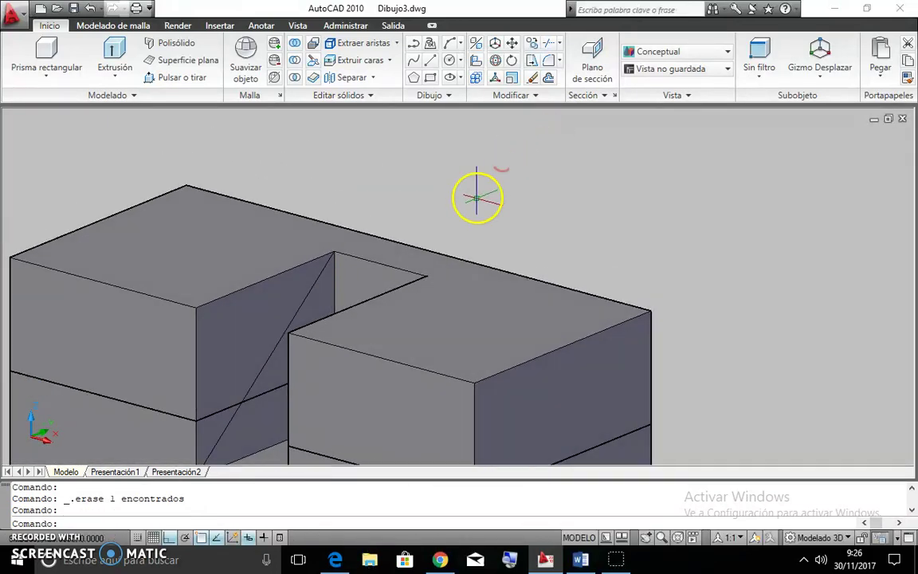
pyautogui.moveTo(477, 194); pyautogui.dragTo(526, 131, button='middle')
pyautogui.moveTo(356, 255)
pyautogui.keyDown('shift'); pyautogui.mouseDown(button='middle')
pyautogui.moveTo(334, 303)
pyautogui.moveTo(390, 276)
pyautogui.moveTo(687, 301)
pyautogui.mouseUp(button='middle'); pyautogui.keyUp('shift')
pyautogui.scroll(-3, 764, 302)
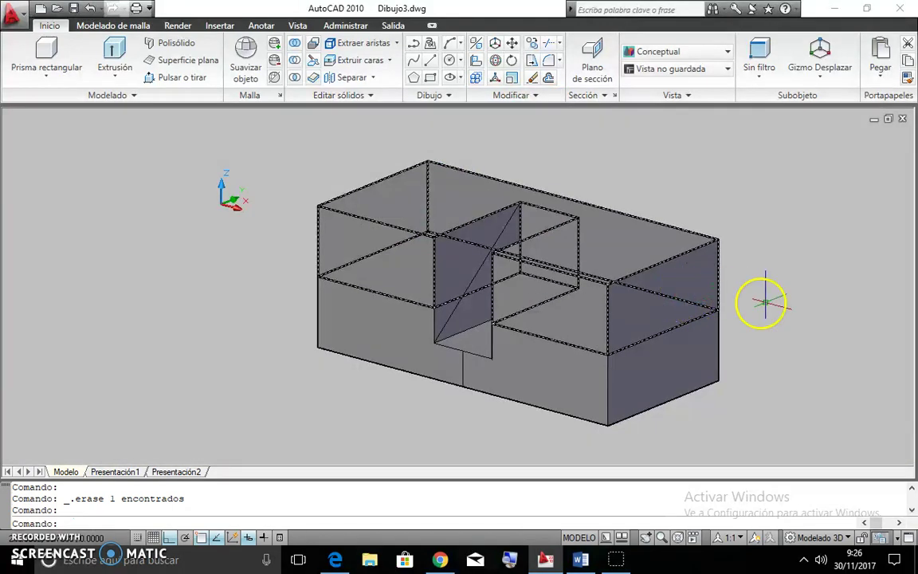
pyautogui.moveTo(764, 303); pyautogui.dragTo(693, 312, button='middle')
# - Union the lower and upper blocks into a single solid
pyautogui.click(670, 418)
pyautogui.click(606, 363)
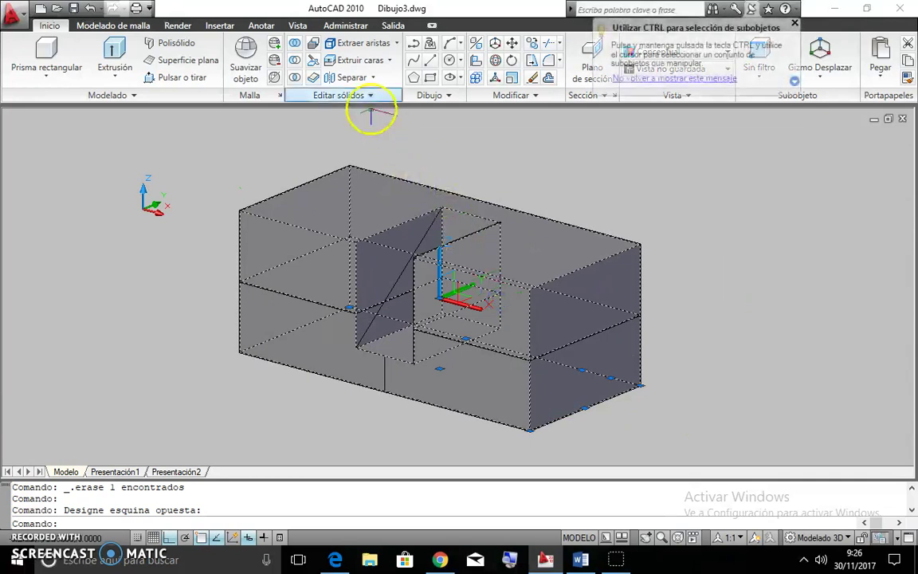
pyautogui.click(295, 46)
pyautogui.click(533, 386)
pyautogui.click(507, 298)
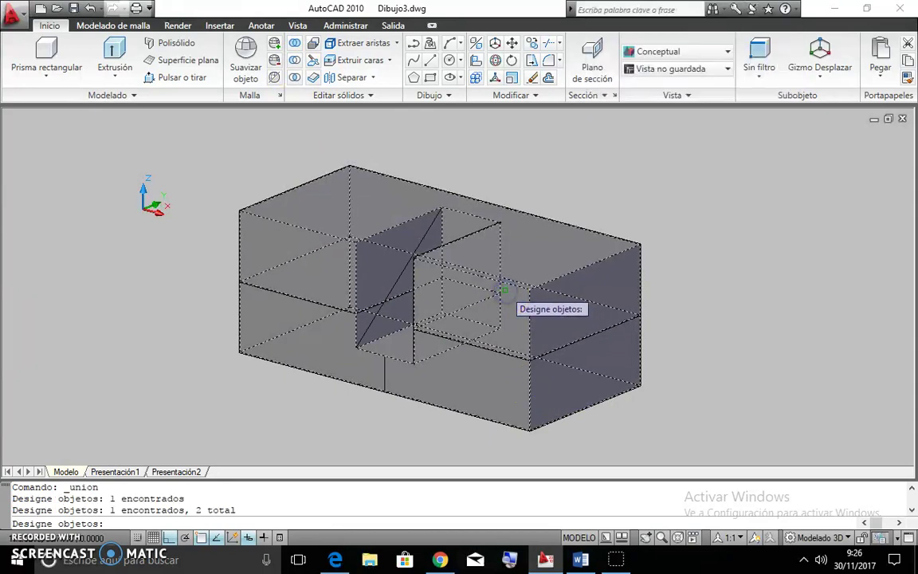
pyautogui.press('Return')
pyautogui.click(452, 267)
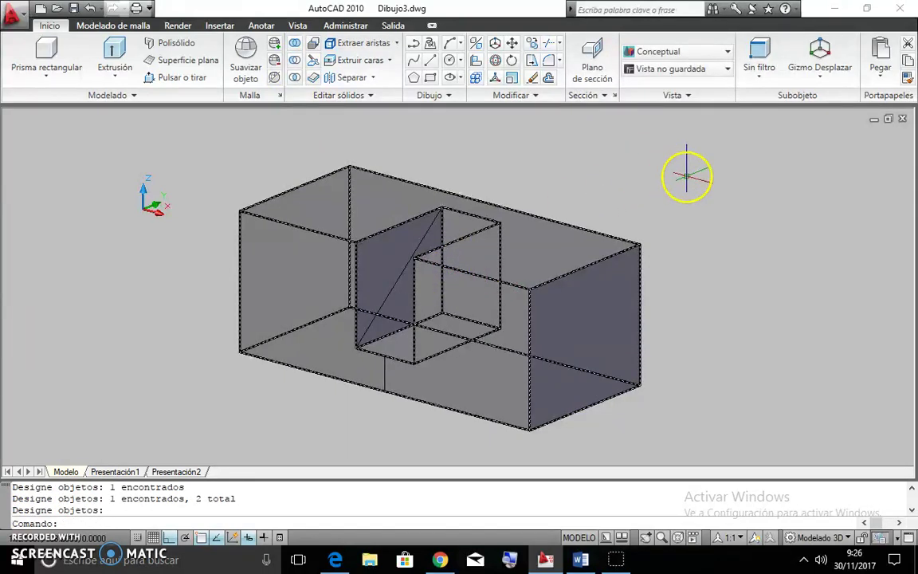
# - Push the triangular region beside the notch 30 units to form the sloped wall
pyautogui.click(180, 77)
pyautogui.click(389, 318)
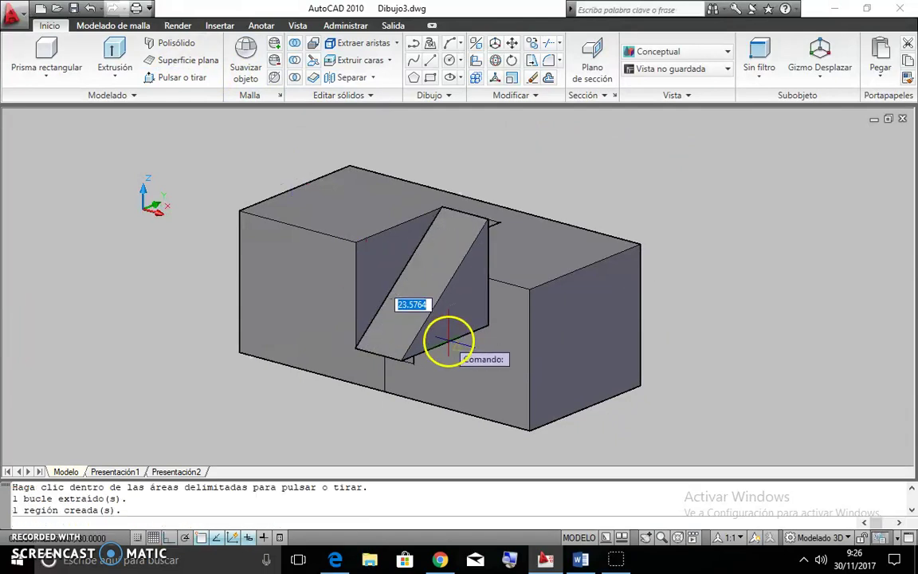
pyautogui.write('30')
pyautogui.press('Return')
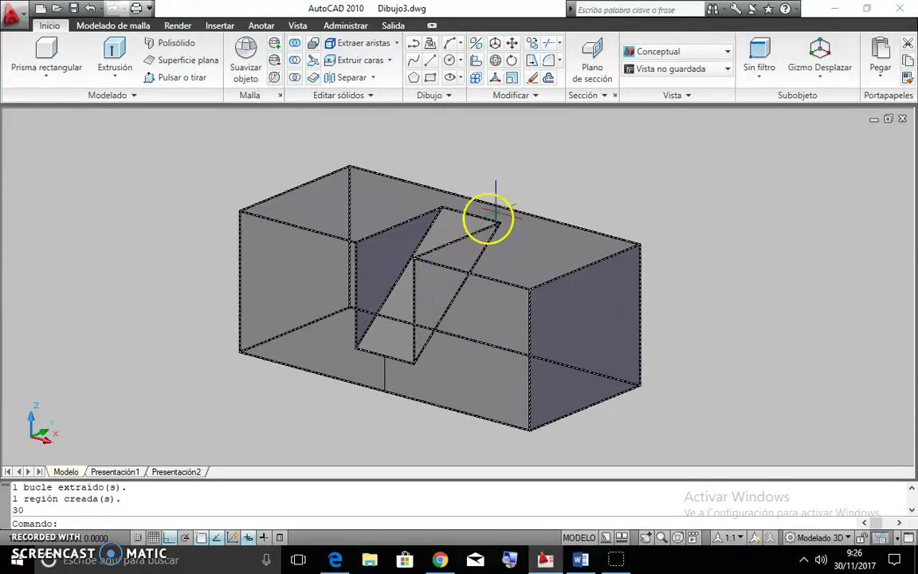
pyautogui.moveTo(543, 174)
pyautogui.keyDown('shift'); pyautogui.mouseDown(button='middle')
pyautogui.moveTo(627, 176)
pyautogui.moveTo(564, 219)
pyautogui.moveTo(529, 189)
pyautogui.moveTo(556, 174)
pyautogui.mouseUp(button='middle'); pyautogui.keyUp('shift')
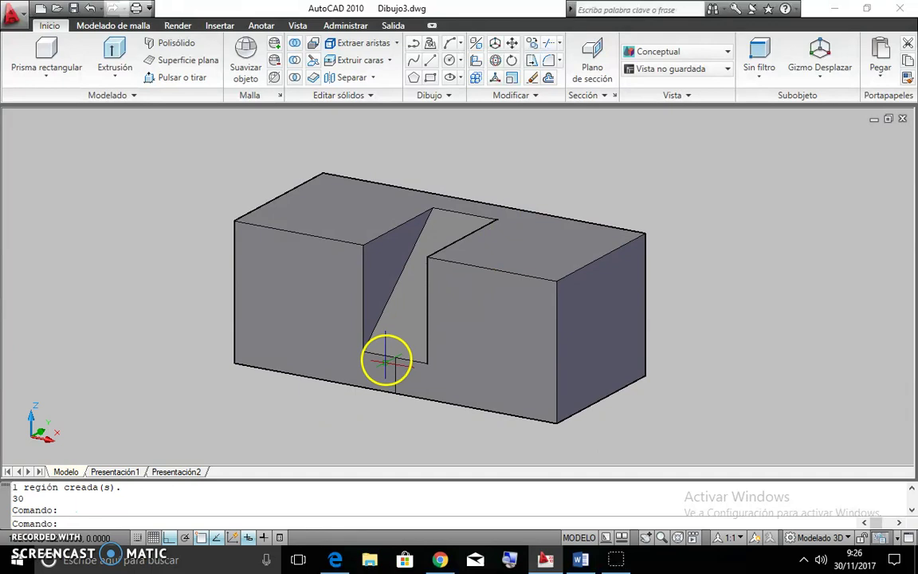
# - Erase the leftover edge lines around the notch and on the sloped face
pyautogui.click(419, 435)
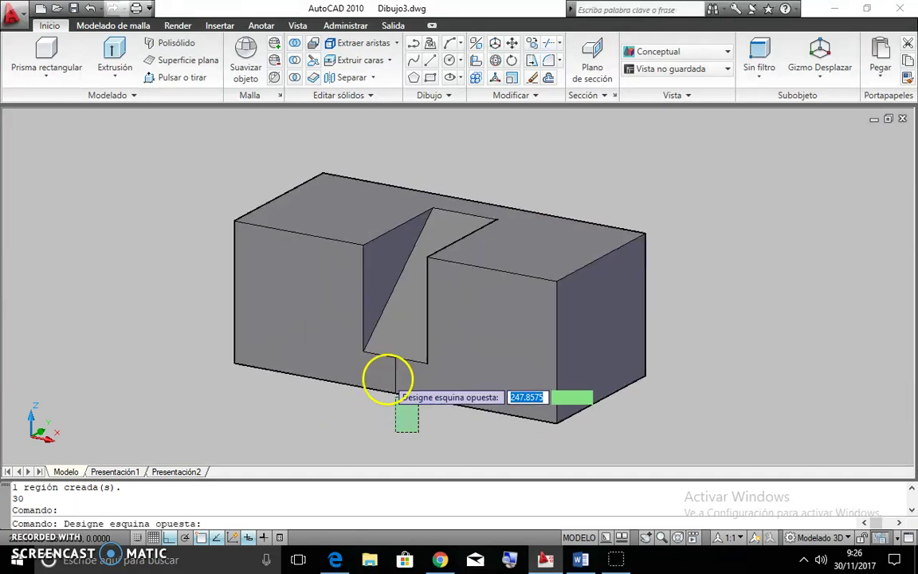
pyautogui.click(352, 337)
pyautogui.press('Escape')
pyautogui.press('Escape')
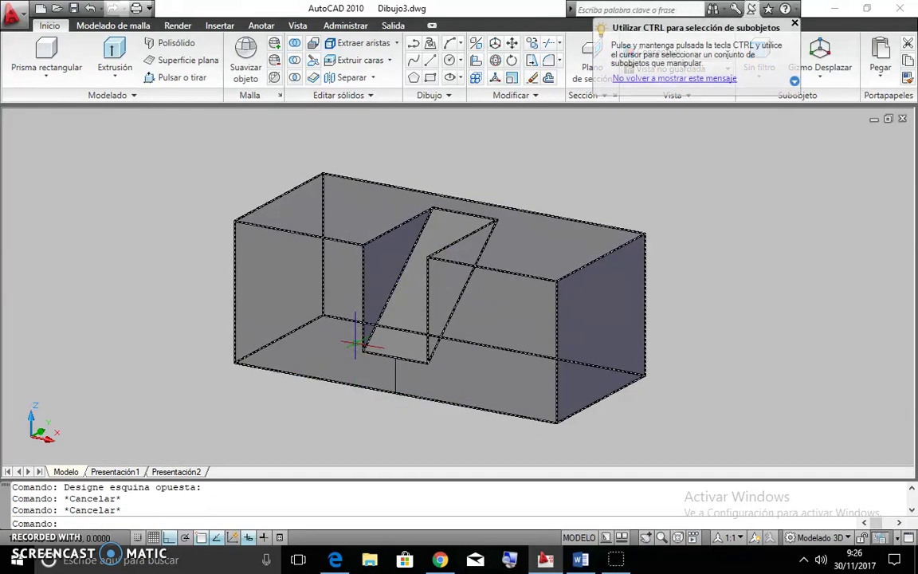
pyautogui.click(337, 408)
pyautogui.click(449, 330)
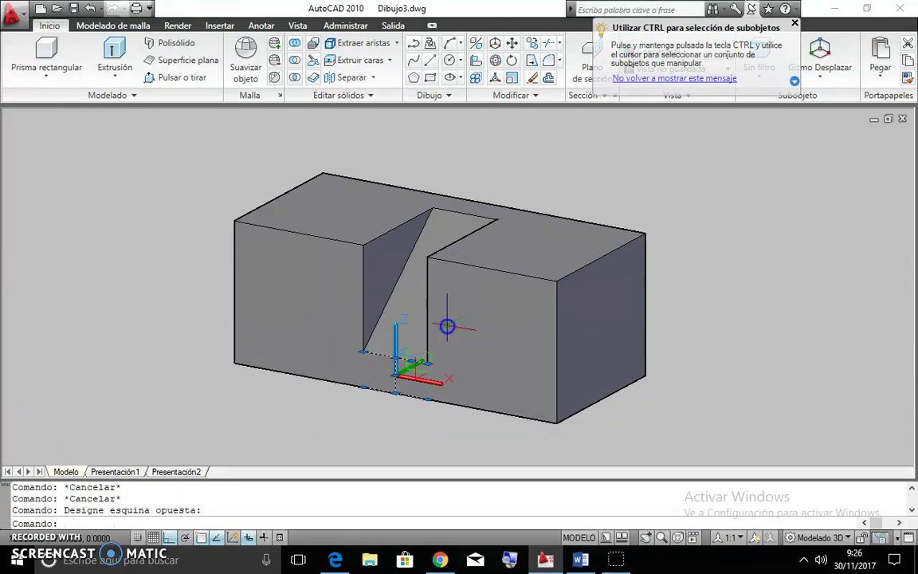
pyautogui.press('Delete')
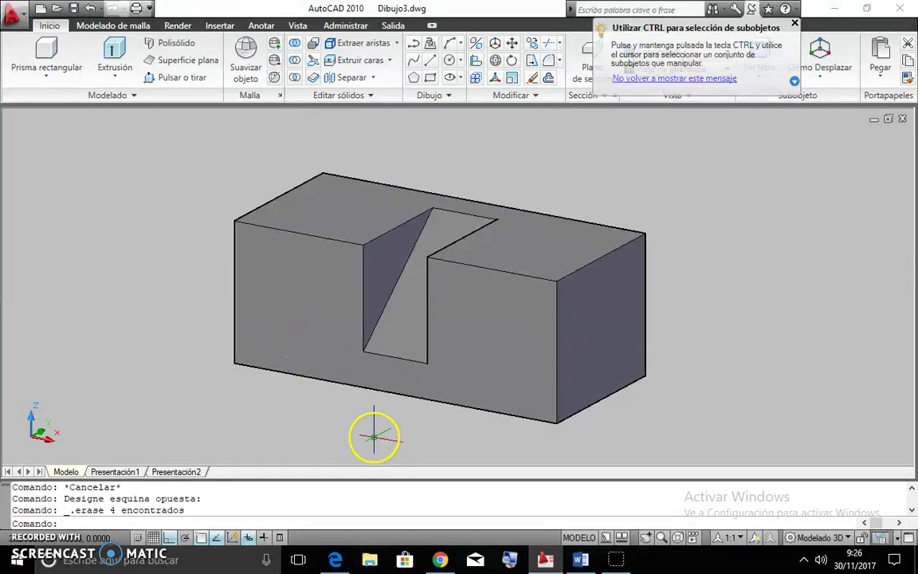
pyautogui.click(328, 424)
pyautogui.click(456, 190)
pyautogui.press('Delete')
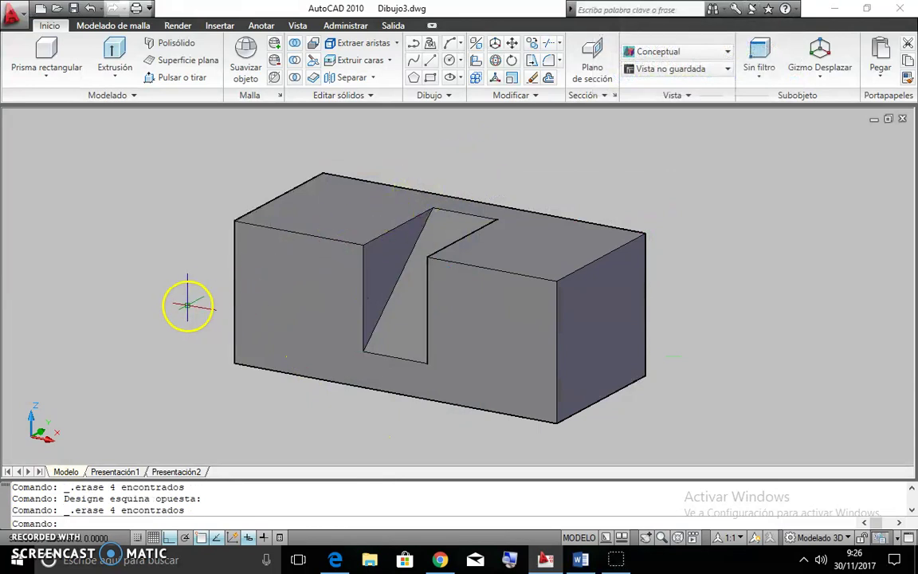
# - From the other side, erase the two remaining leftover lines along the slope
pyautogui.keyDown('shift'); pyautogui.moveTo(188, 305); pyautogui.dragTo(277, 307, button='middle'); pyautogui.keyUp('shift')
pyautogui.click(558, 441)
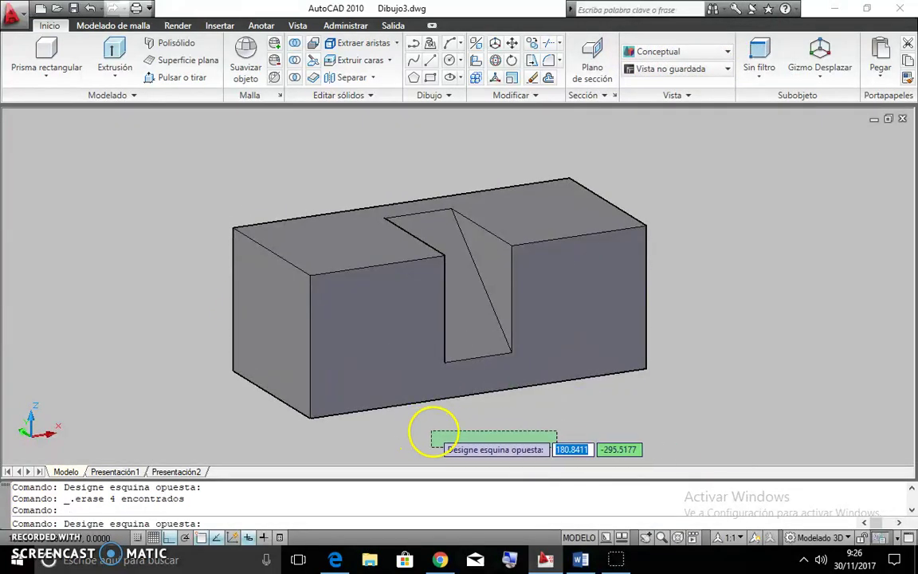
pyautogui.press('Escape')
pyautogui.click(420, 436)
pyautogui.click(544, 163)
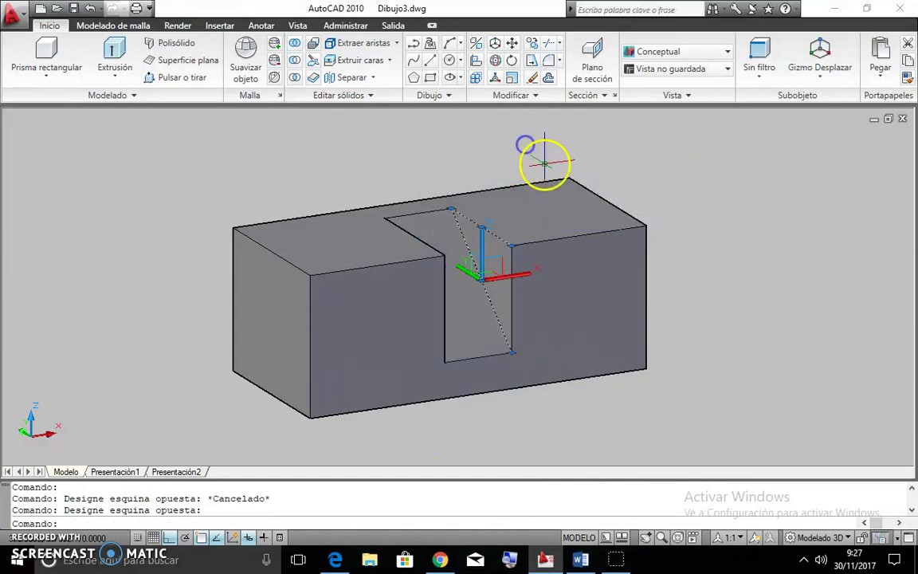
pyautogui.press('Delete')
pyautogui.click(414, 441)
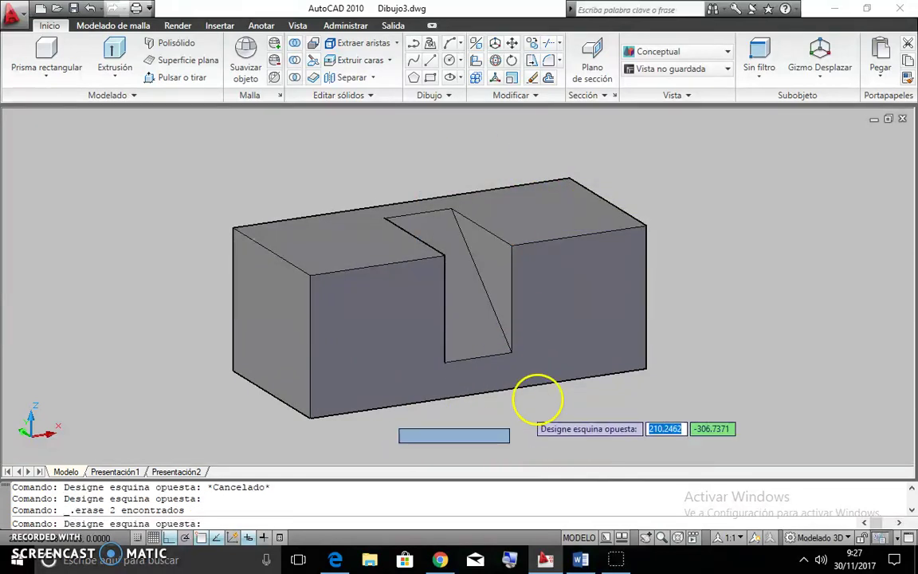
pyautogui.click(529, 148)
pyautogui.press('Escape')
pyautogui.moveTo(573, 415); pyautogui.dragTo(561, 417, button='middle')
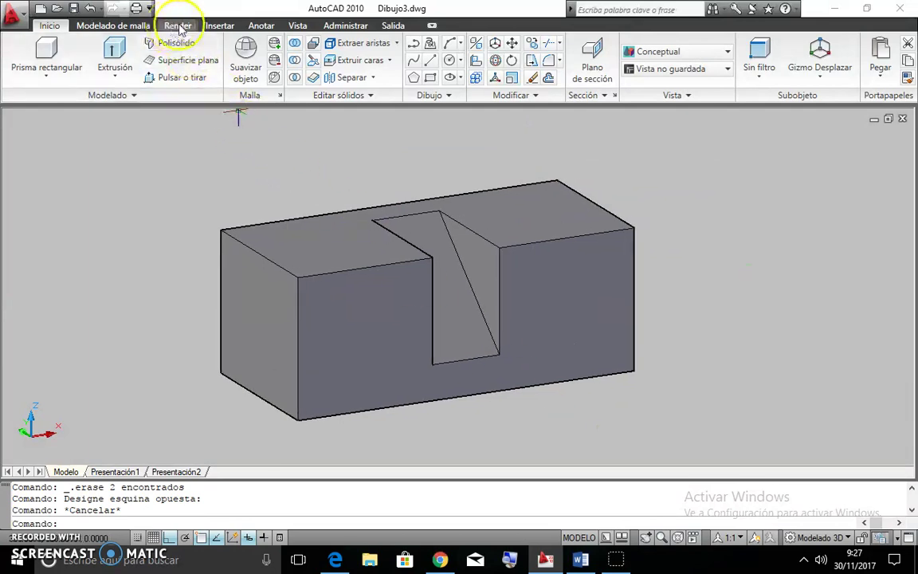
# - Switch the view to SE Isometric
pyautogui.click(295, 27)
pyautogui.click(144, 60)
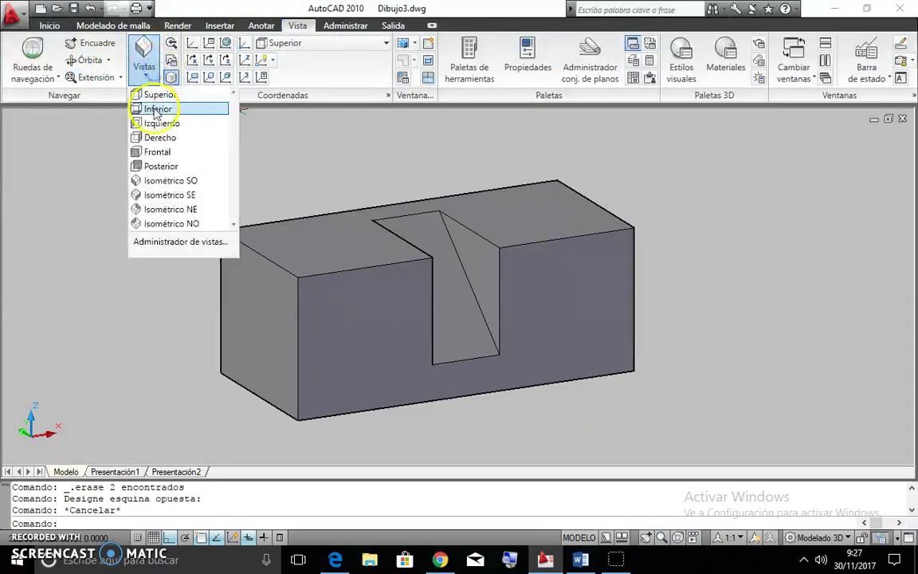
pyautogui.click(167, 195)
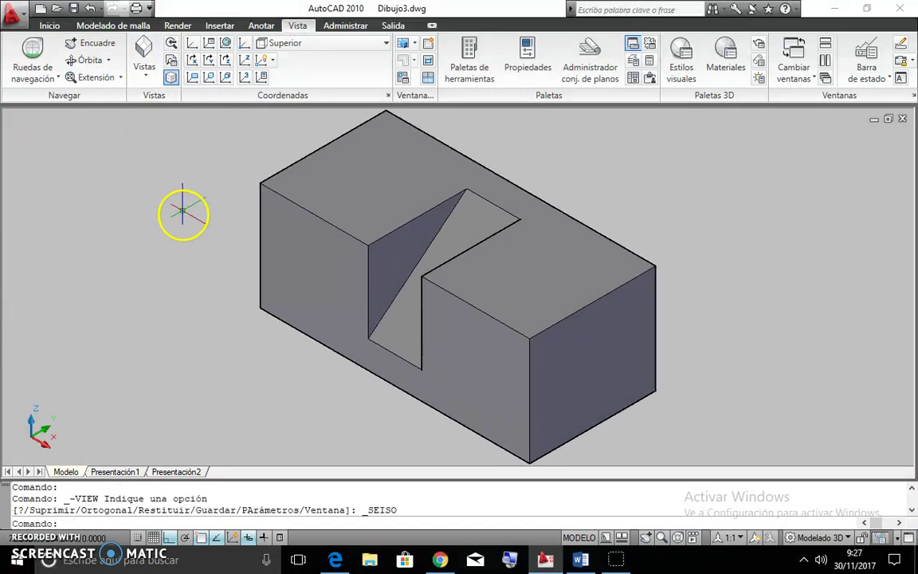
# - Compare the solid against the PDF reference drawing, ending back in AutoCAD
pyautogui.hotkey('alt', 'Tab')
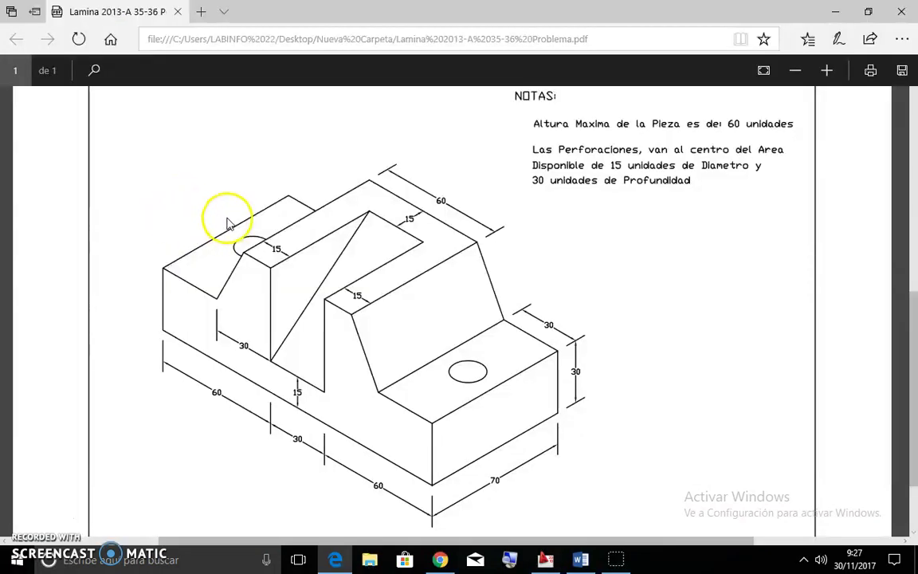
pyautogui.hotkey('alt', 'Tab')
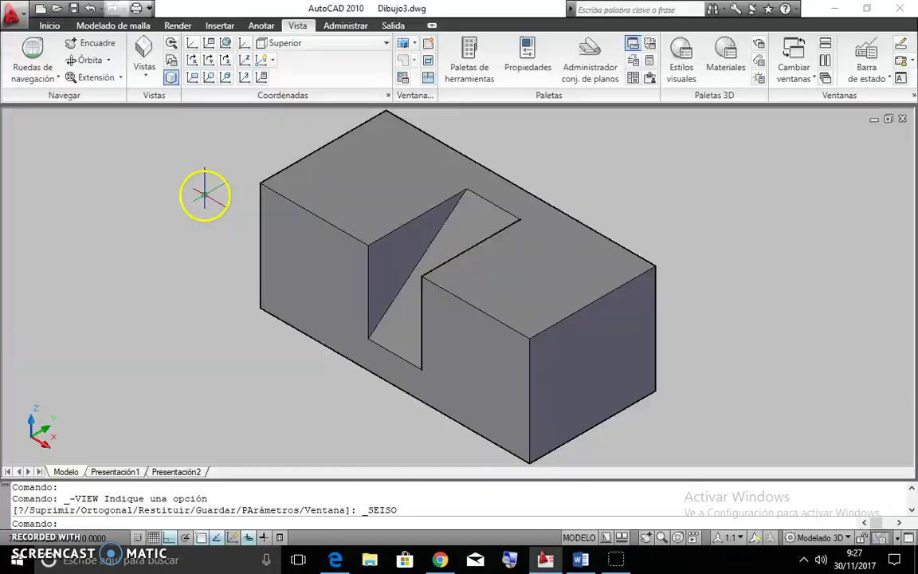
pyautogui.hotkey('alt', 'Tab')
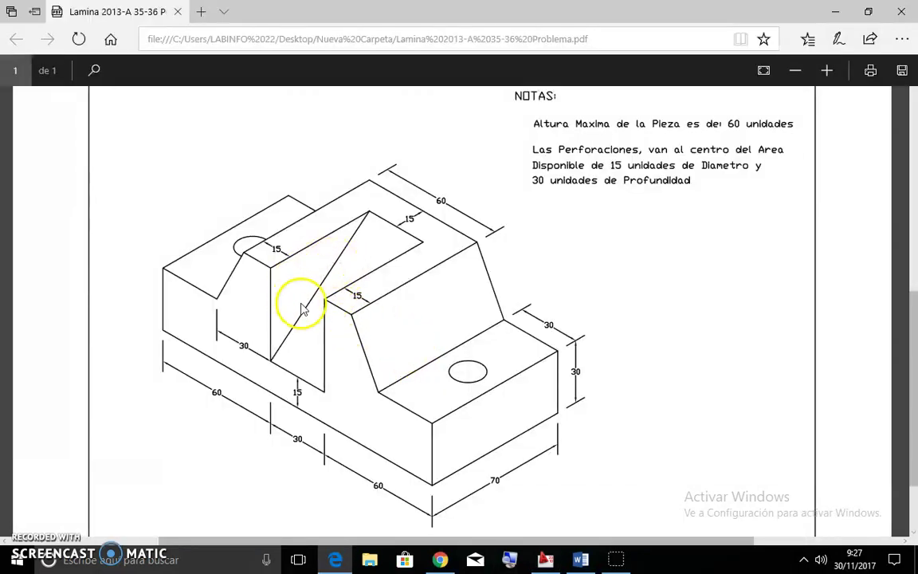
pyautogui.hotkey('alt', 'Tab')
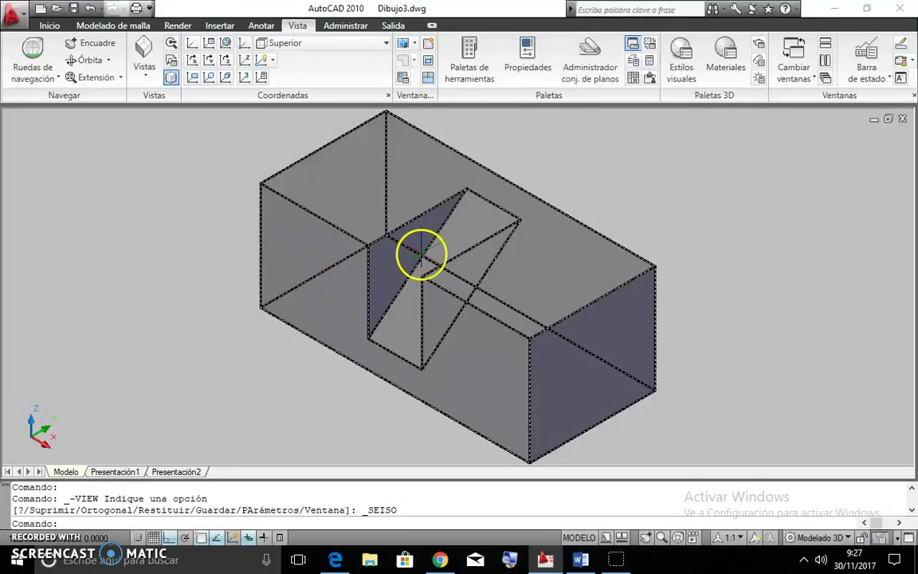
pyautogui.hotkey('alt', 'Tab')
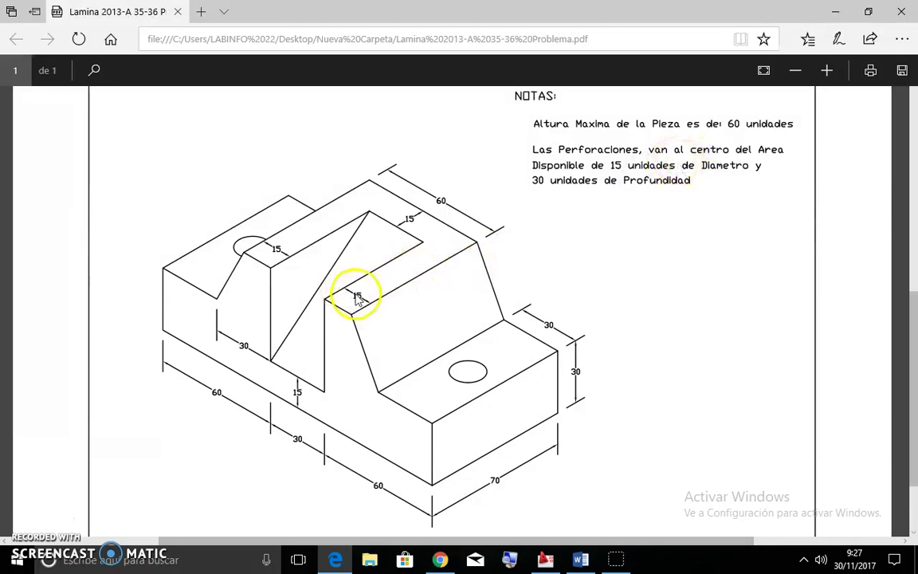
pyautogui.hotkey('alt', 'Tab')
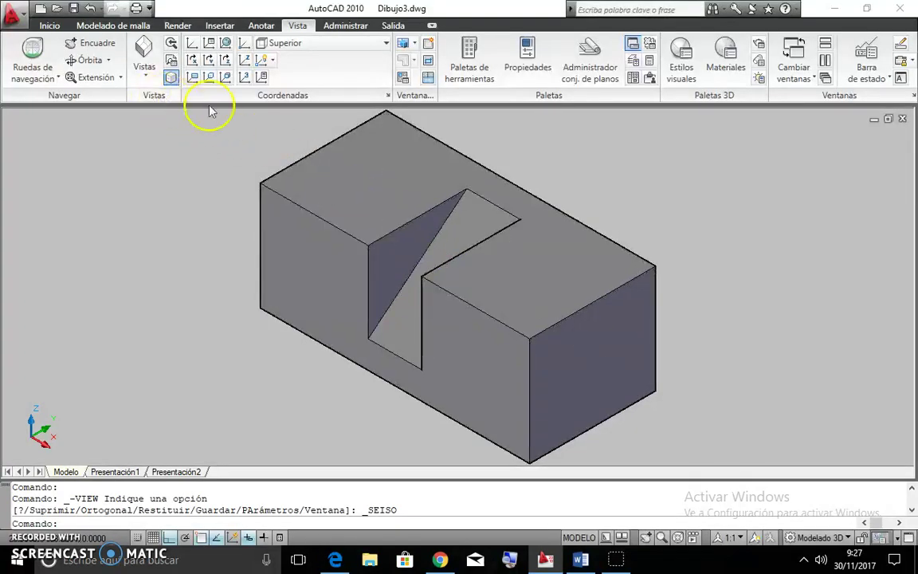
pyautogui.hotkey('alt', 'Tab')
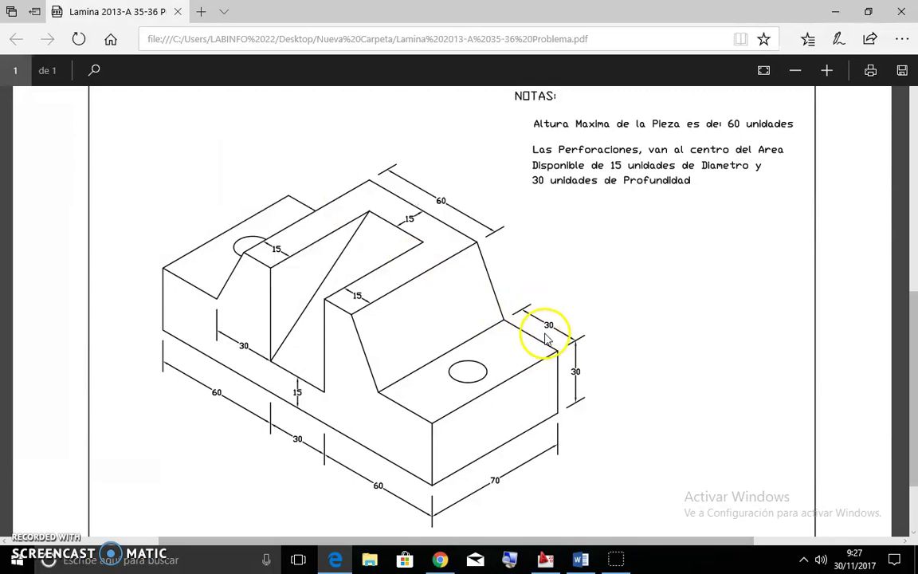
pyautogui.hotkey('alt', 'Tab')
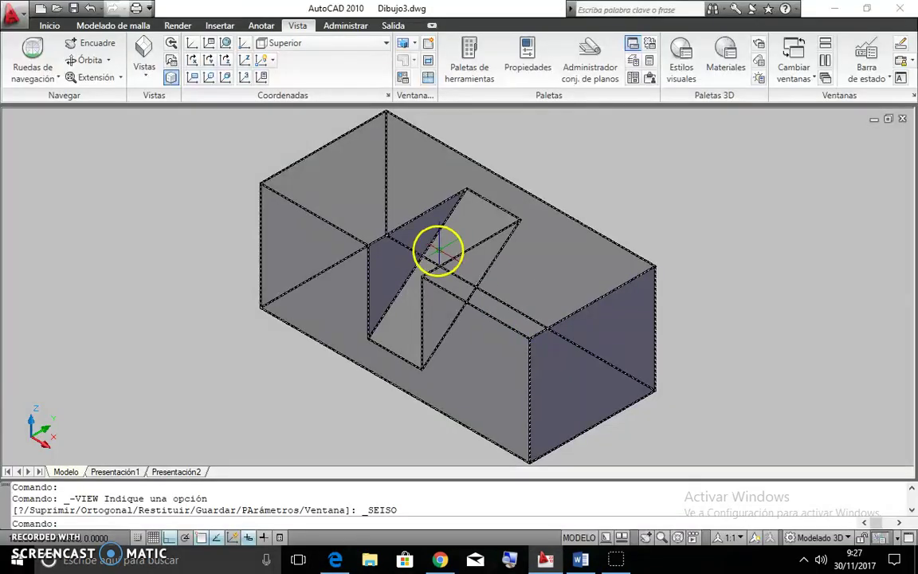
# - Draw a line 30 in from the top-right corner, across the top face to the back edge
pyautogui.click(47, 26)
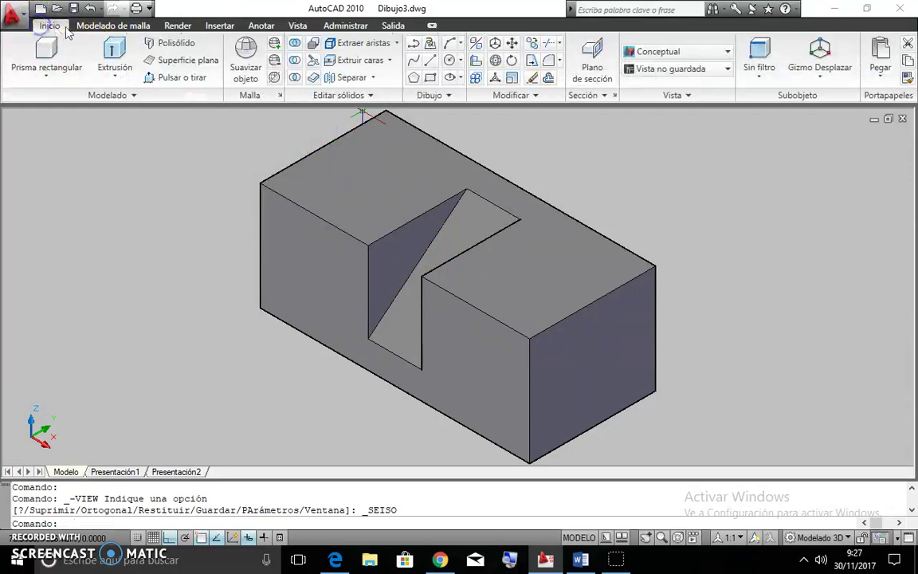
pyautogui.click(429, 62)
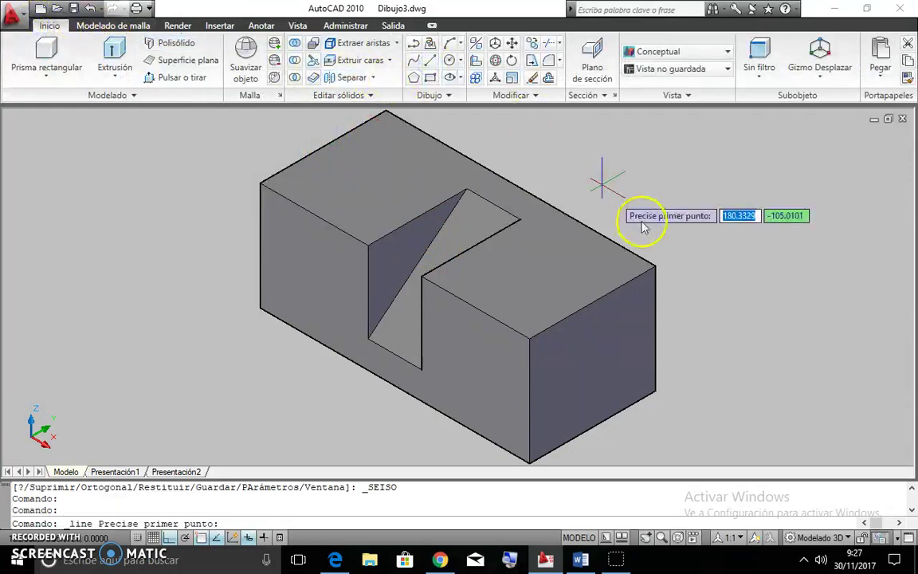
pyautogui.click(654, 265)
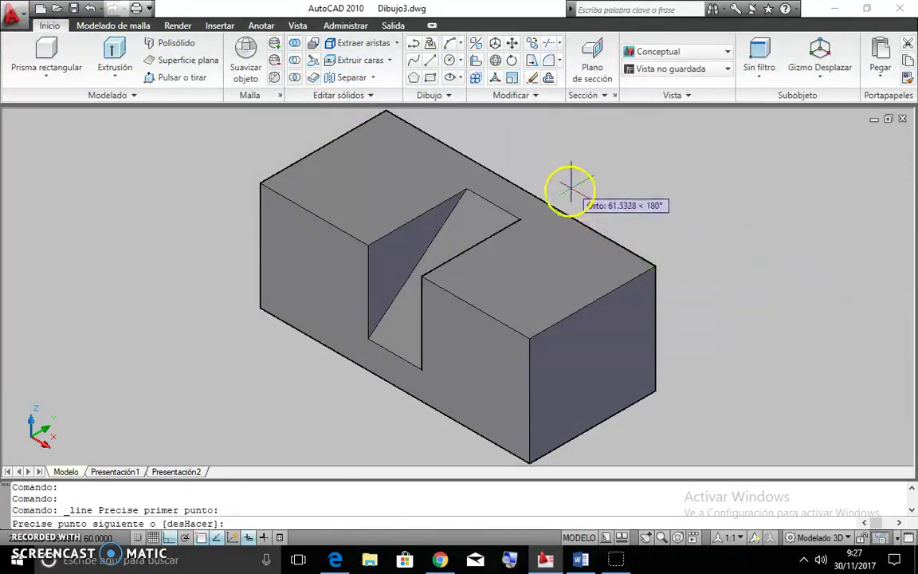
pyautogui.click(530, 335)
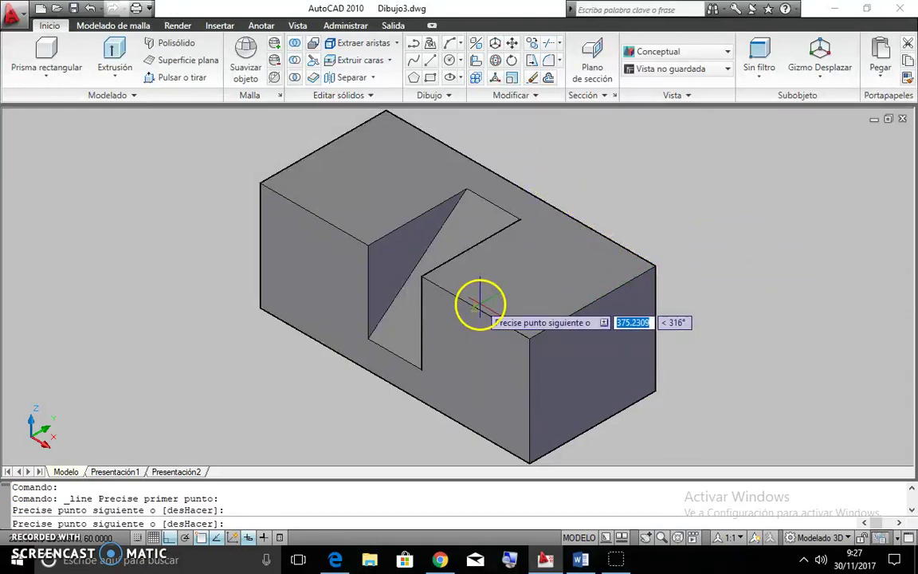
pyautogui.write('30')
pyautogui.press('Return')
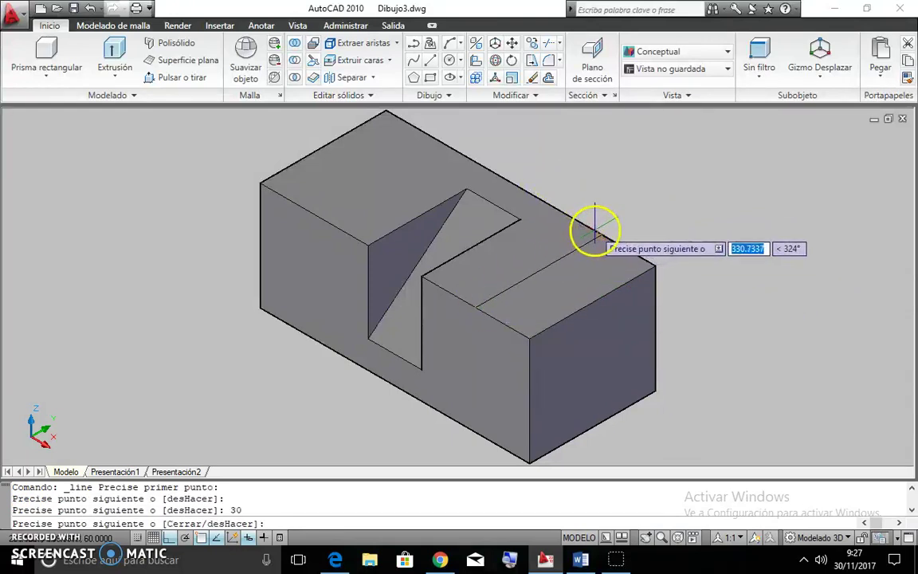
pyautogui.click(653, 265)
pyautogui.rightClick(663, 240)
pyautogui.click(676, 251)
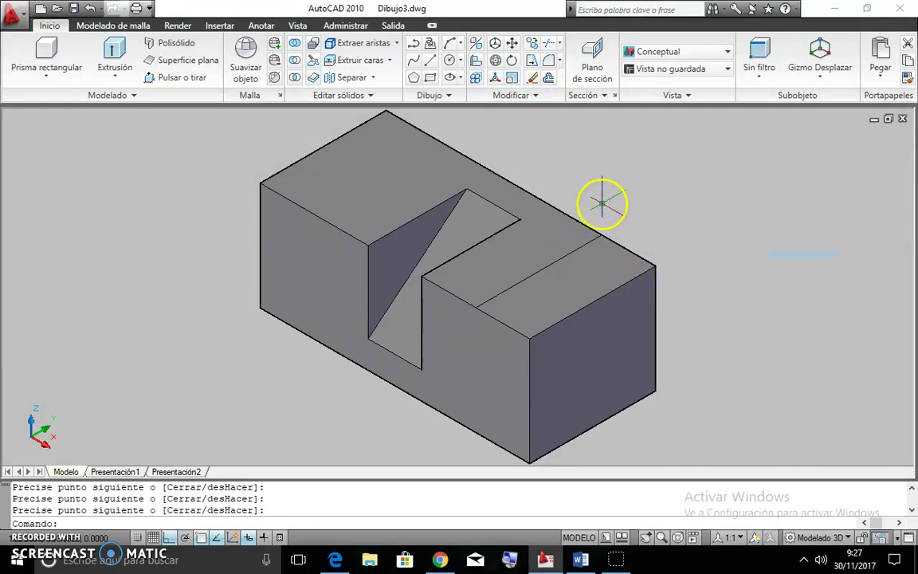
pyautogui.moveTo(624, 209)
pyautogui.keyDown('shift'); pyautogui.mouseDown(button='middle')
pyautogui.moveTo(642, 184)
pyautogui.moveTo(687, 170)
pyautogui.moveTo(700, 205)
pyautogui.moveTo(691, 199)
pyautogui.mouseUp(button='middle'); pyautogui.keyUp('shift')
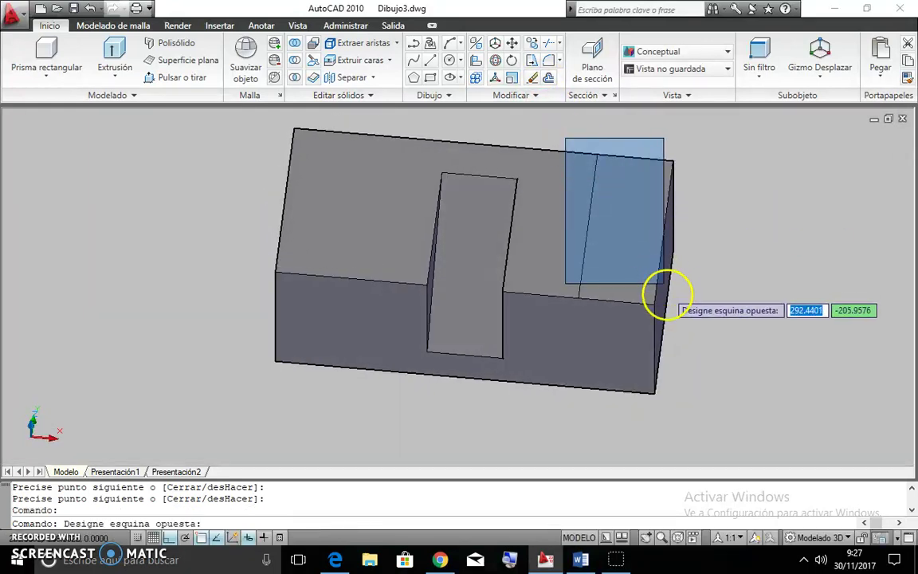
# - From the underside, window-select and erase the three stray objects along the bottom
pyautogui.click(695, 345)
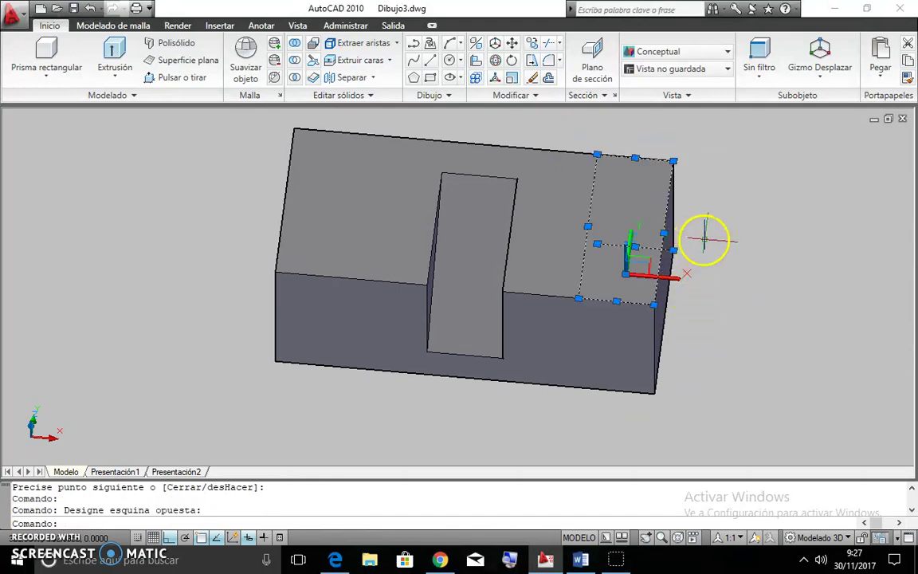
pyautogui.moveTo(709, 250); pyautogui.dragTo(660, 226)
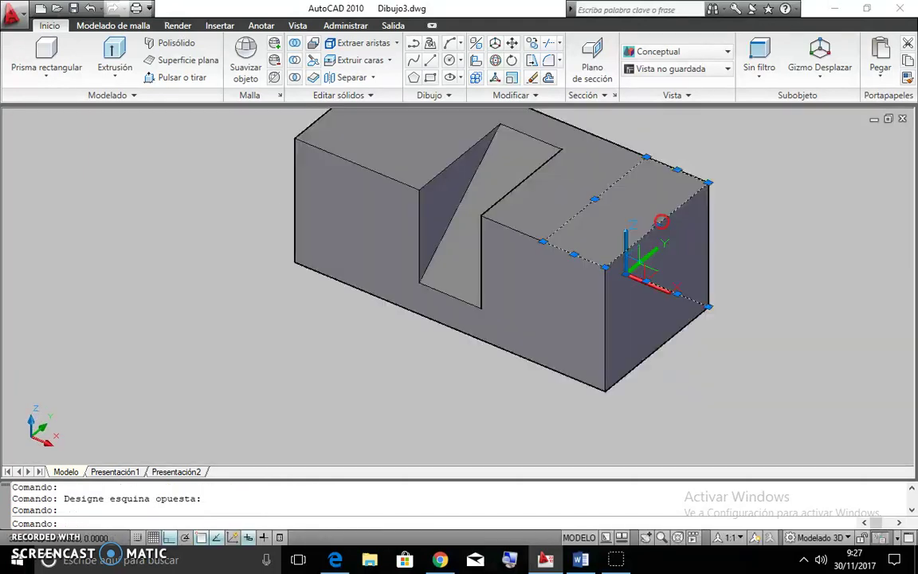
pyautogui.rightClick(707, 308)
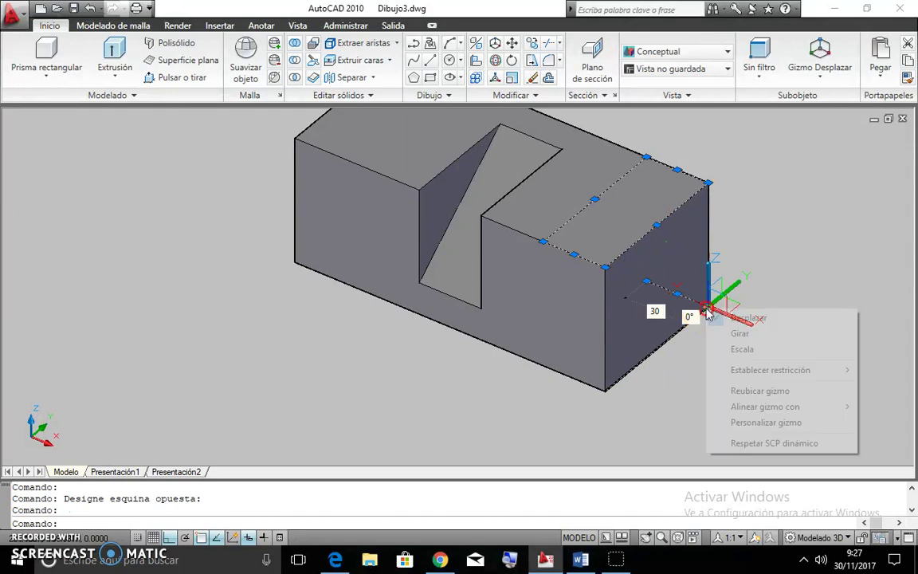
pyautogui.moveTo(770, 370)
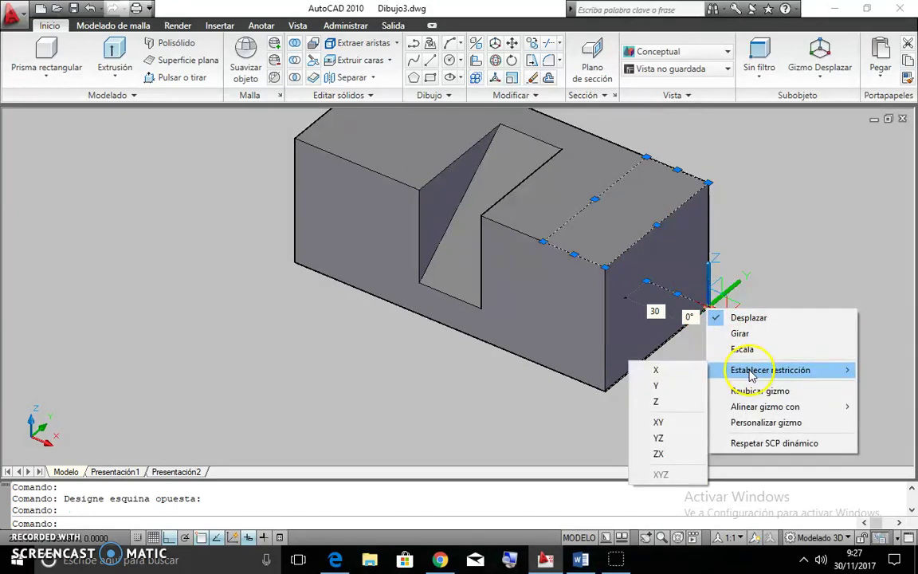
pyautogui.press('Escape')
pyautogui.click(731, 280)
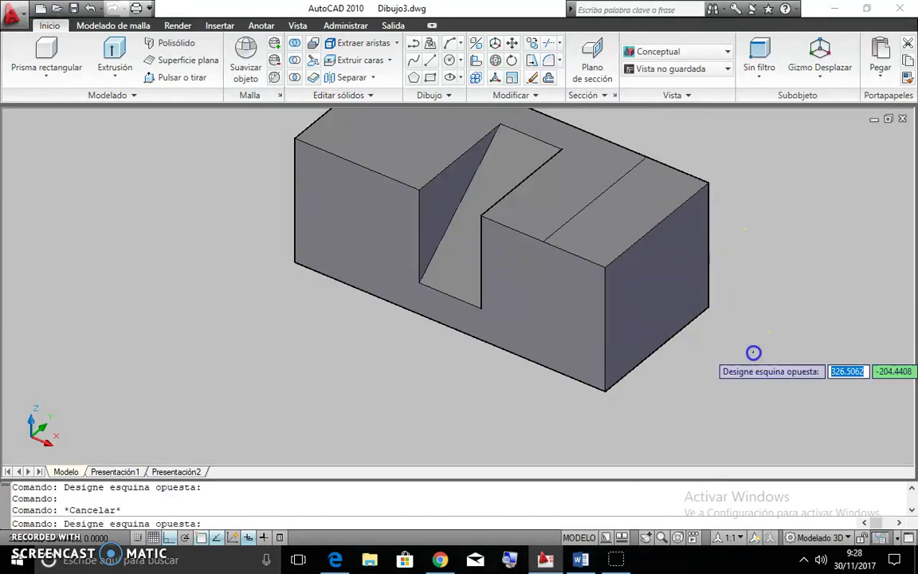
pyautogui.press('Escape')
pyautogui.moveTo(756, 300)
pyautogui.keyDown('shift'); pyautogui.mouseDown(button='middle')
pyautogui.moveTo(520, 291)
pyautogui.moveTo(248, 323)
pyautogui.mouseUp(button='middle'); pyautogui.keyUp('shift')
pyautogui.click(125, 311)
pyautogui.click(461, 393)
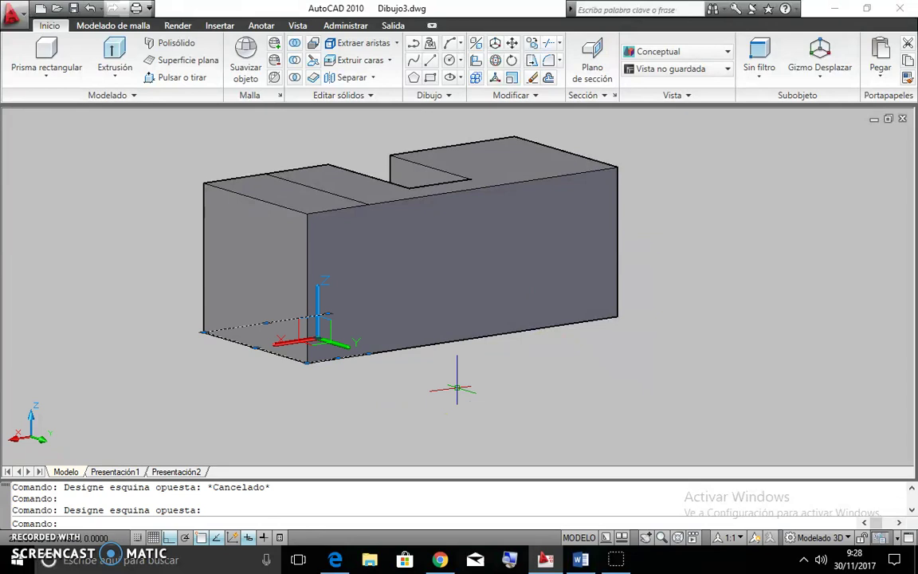
pyautogui.press('Delete')
# - Window-select the marked end-section face on top of the block
pyautogui.keyDown('shift'); pyautogui.moveTo(189, 328); pyautogui.dragTo(494, 327, button='middle'); pyautogui.keyUp('shift')
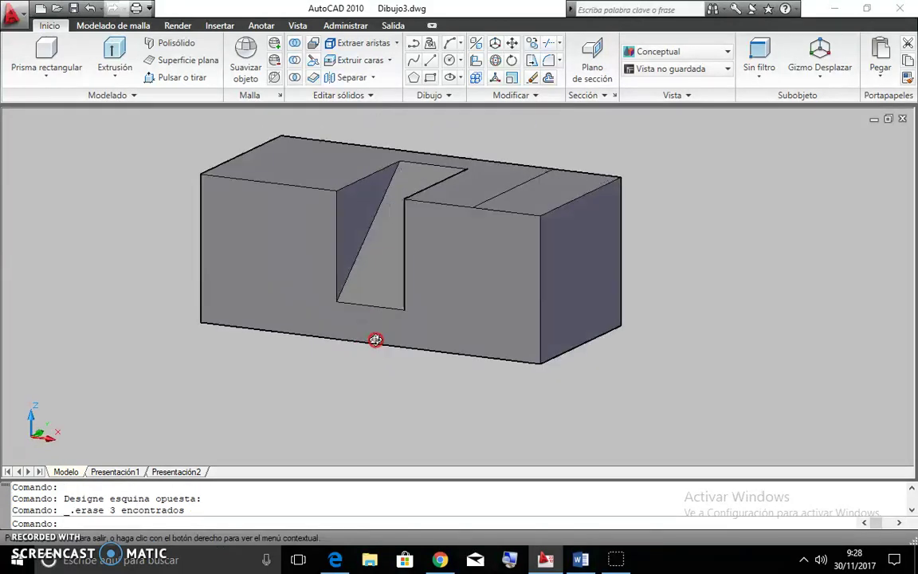
pyautogui.click(534, 147)
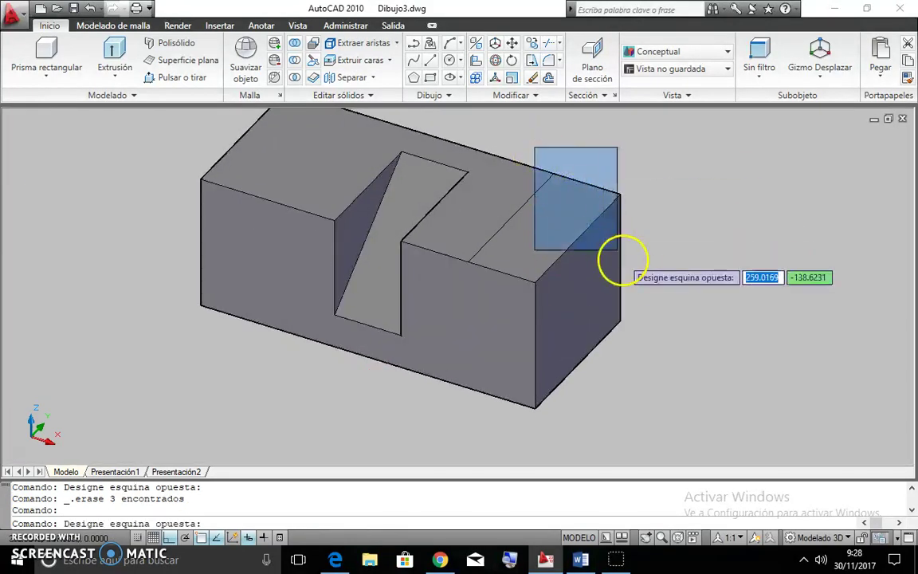
pyautogui.click(632, 267)
pyautogui.press('Escape')
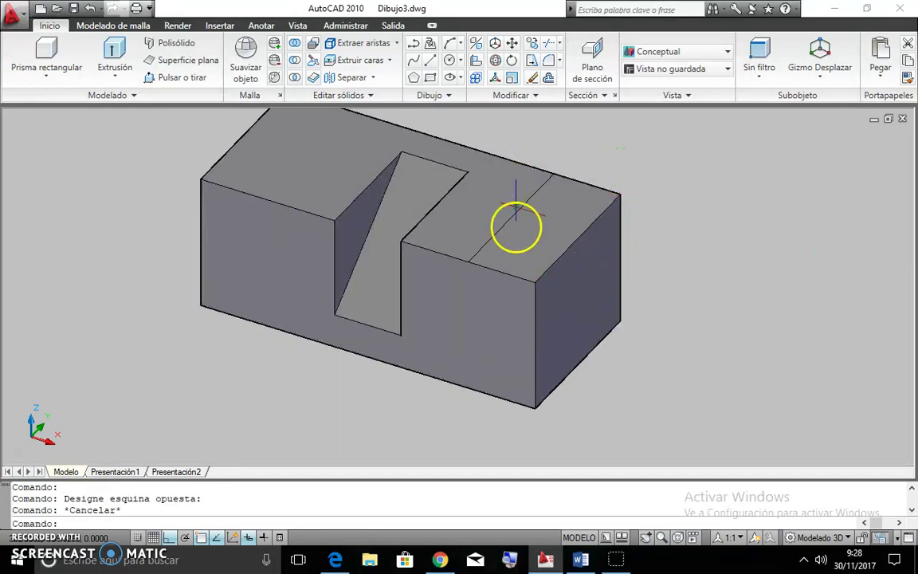
pyautogui.click(490, 135)
pyautogui.press('Escape')
pyautogui.moveTo(604, 330)
pyautogui.mouseDown(button='middle')
pyautogui.moveTo(564, 358)
pyautogui.moveTo(599, 353)
pyautogui.mouseUp(button='middle')
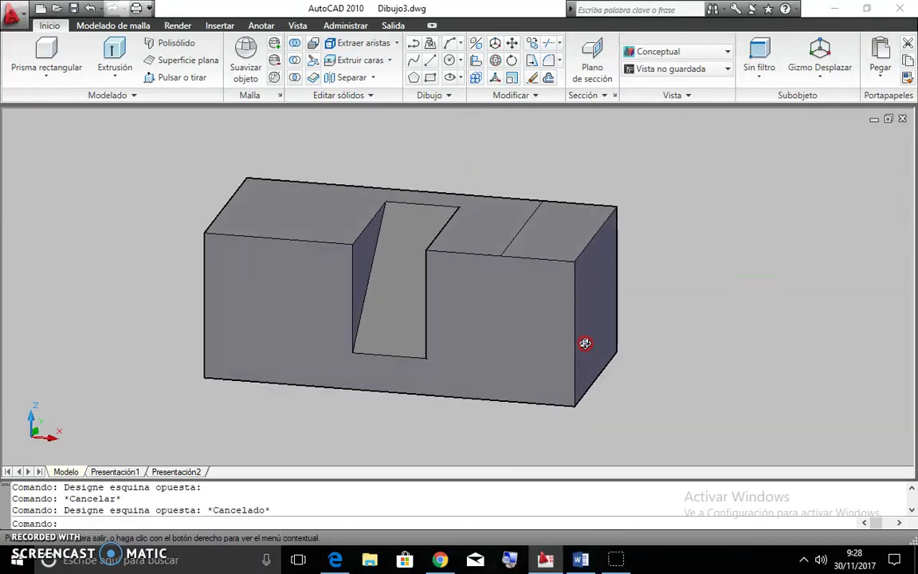
pyautogui.click(508, 164)
pyautogui.click(616, 314)
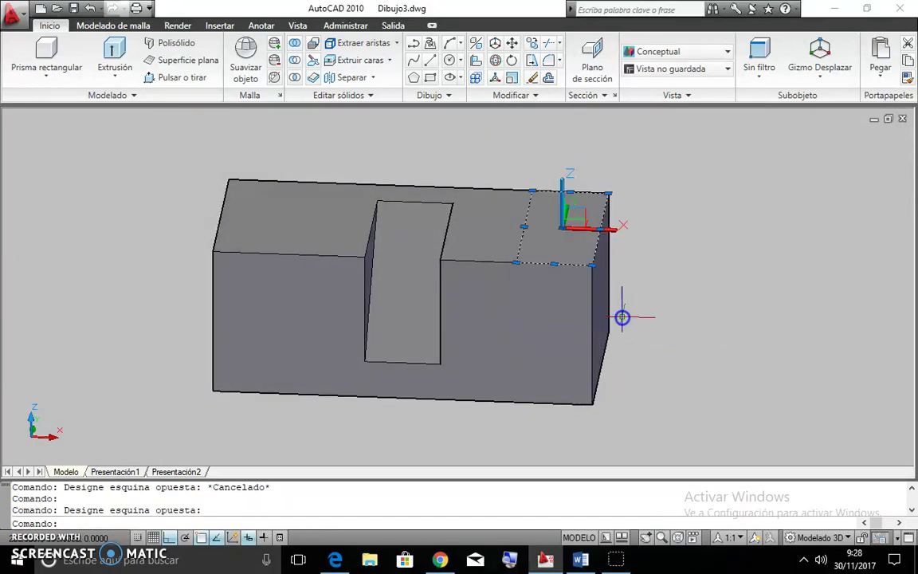
pyautogui.keyDown('shift'); pyautogui.moveTo(618, 317); pyautogui.dragTo(566, 299, button='middle'); pyautogui.keyUp('shift')
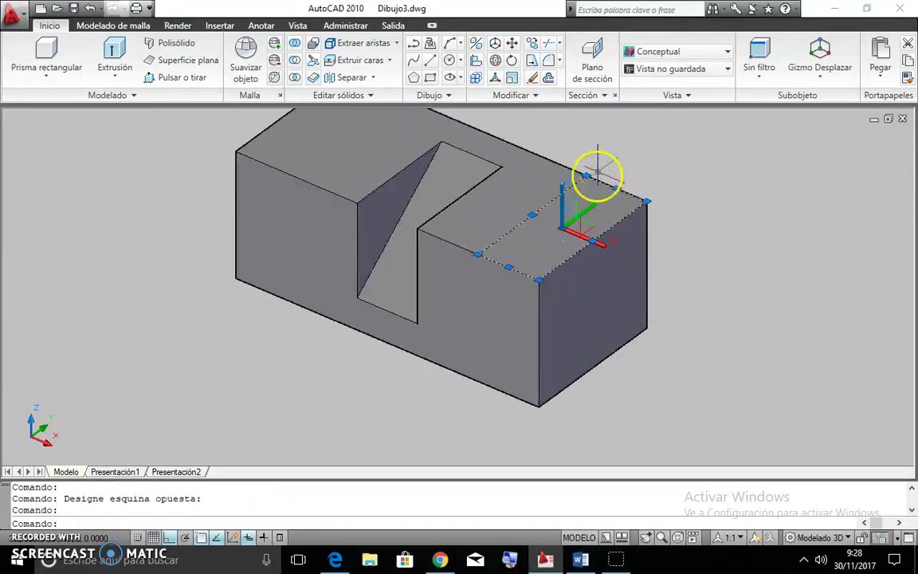
pyautogui.moveTo(594, 173); pyautogui.dragTo(582, 233, button='middle')
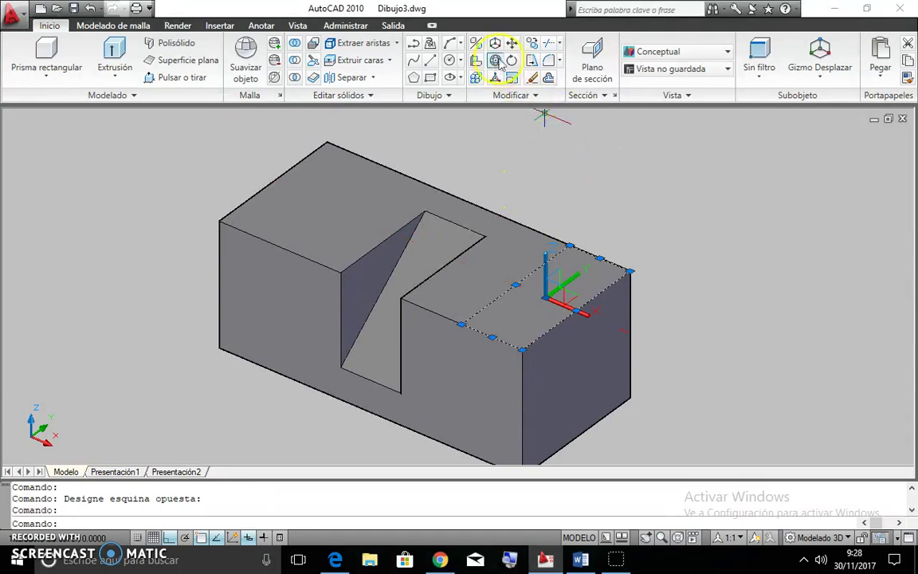
# - Copy the selected end-section edges up to the top of the solid
pyautogui.click(529, 44)
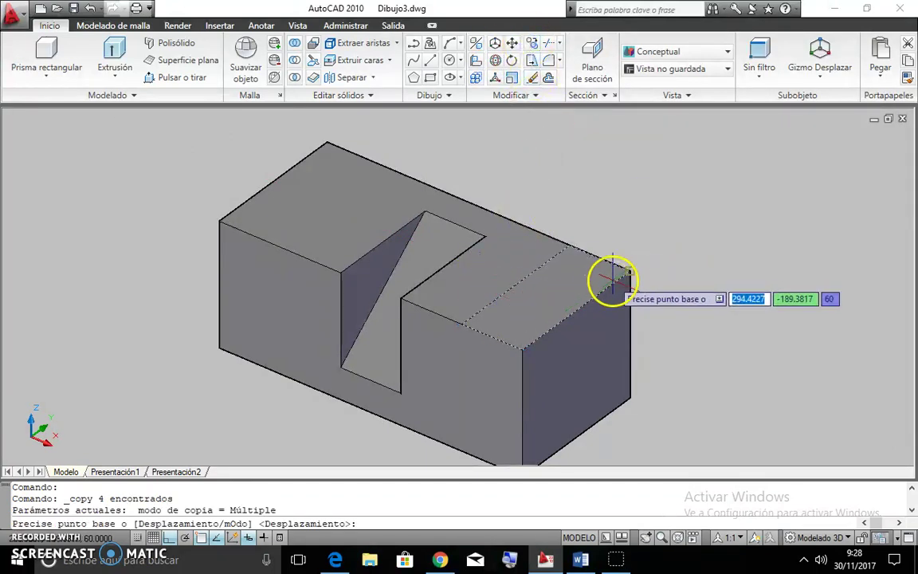
pyautogui.click(571, 246)
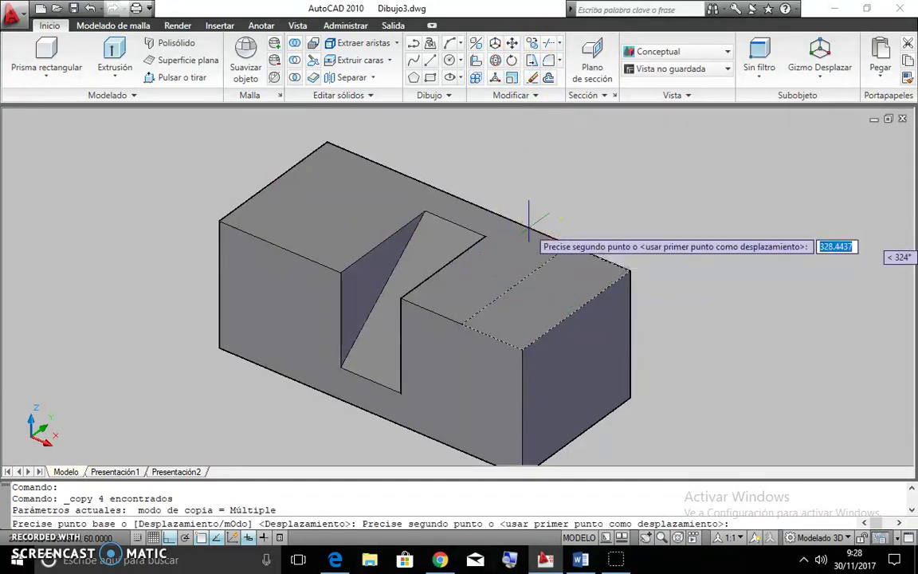
pyautogui.click(332, 139)
pyautogui.rightClick(424, 131)
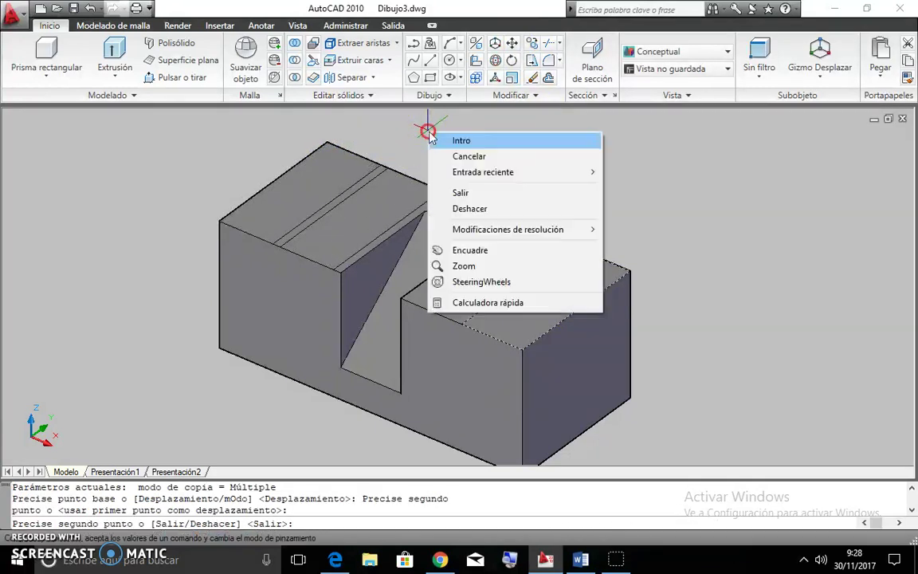
pyautogui.click(455, 141)
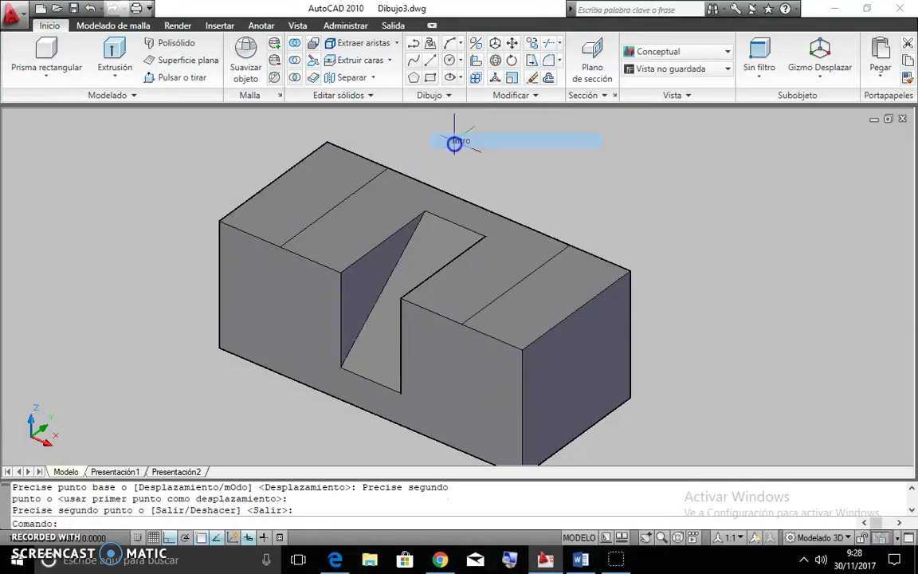
# - Presspull the right and left end blocks' top faces down by 30 each
pyautogui.click(169, 77)
pyautogui.click(534, 306)
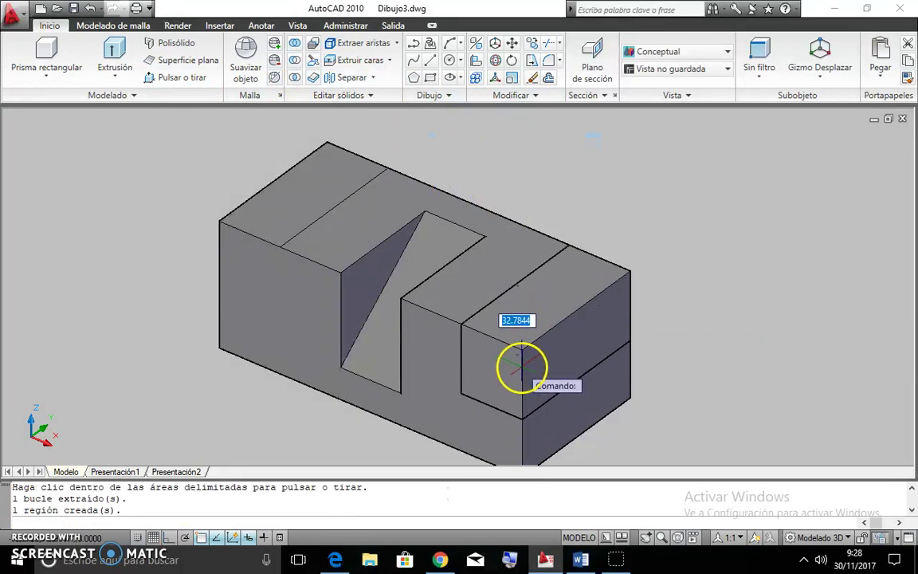
pyautogui.press('Return')
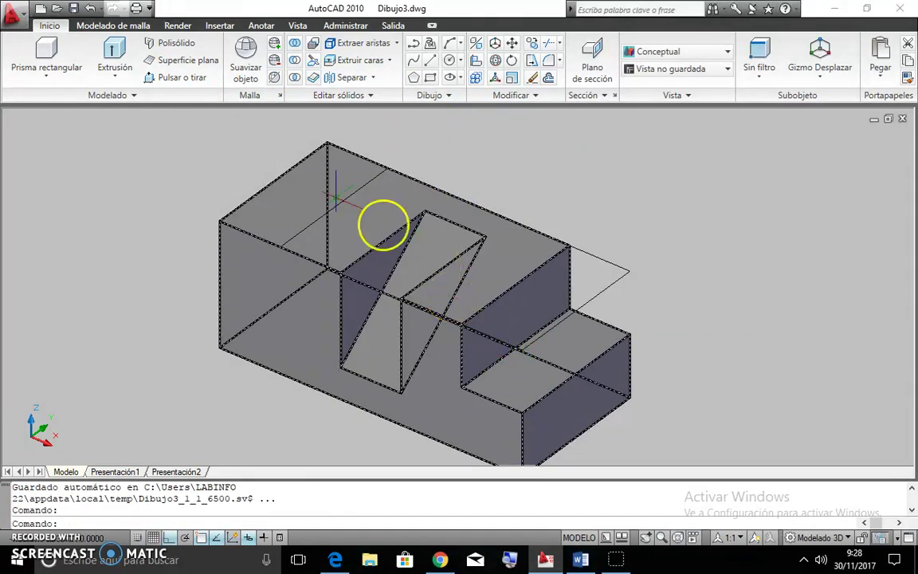
pyautogui.click(198, 85)
pyautogui.click(295, 213)
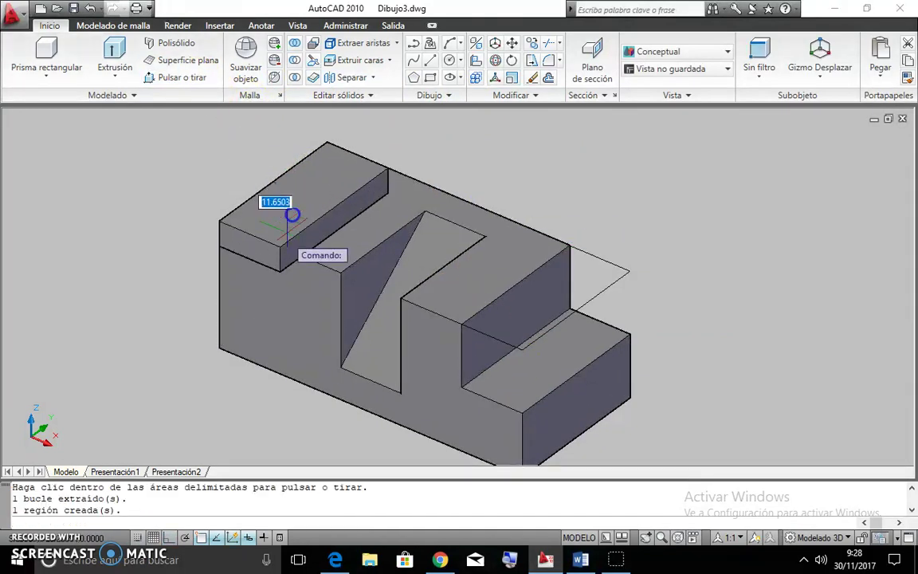
pyautogui.write('30')
pyautogui.press('Return')
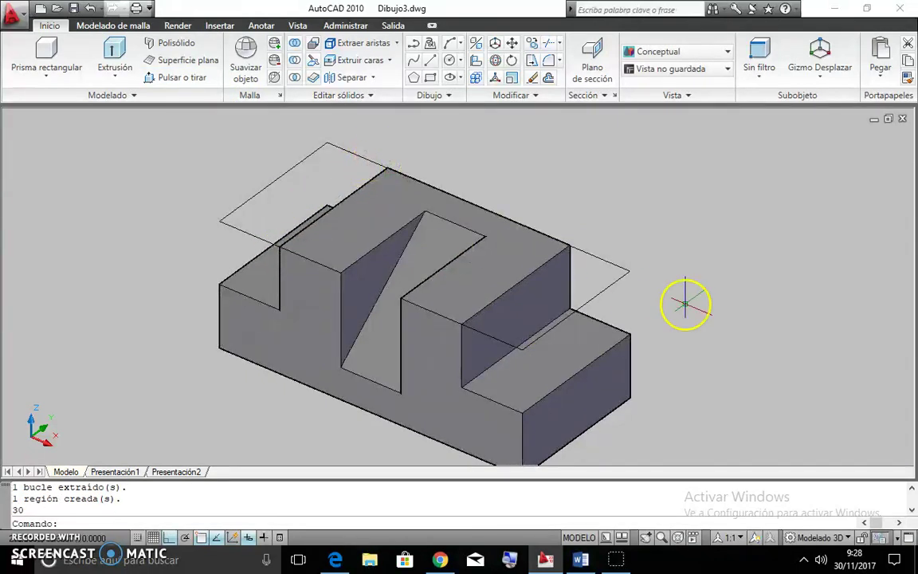
pyautogui.moveTo(669, 289)
pyautogui.keyDown('shift'); pyautogui.mouseDown(button='middle')
pyautogui.moveTo(676, 279)
pyautogui.moveTo(664, 266)
pyautogui.moveTo(660, 273)
pyautogui.moveTo(721, 262)
pyautogui.moveTo(724, 273)
pyautogui.mouseUp(button='middle'); pyautogui.keyUp('shift')
# - Erase the stray outline rectangles above the right and left lowered end blocks
pyautogui.click(489, 154)
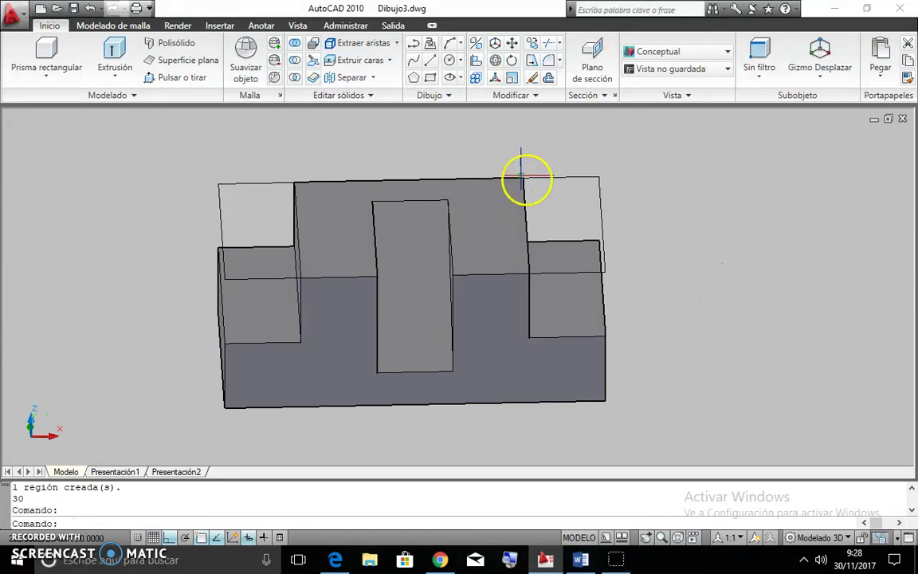
pyautogui.click(649, 328)
pyautogui.press('Delete')
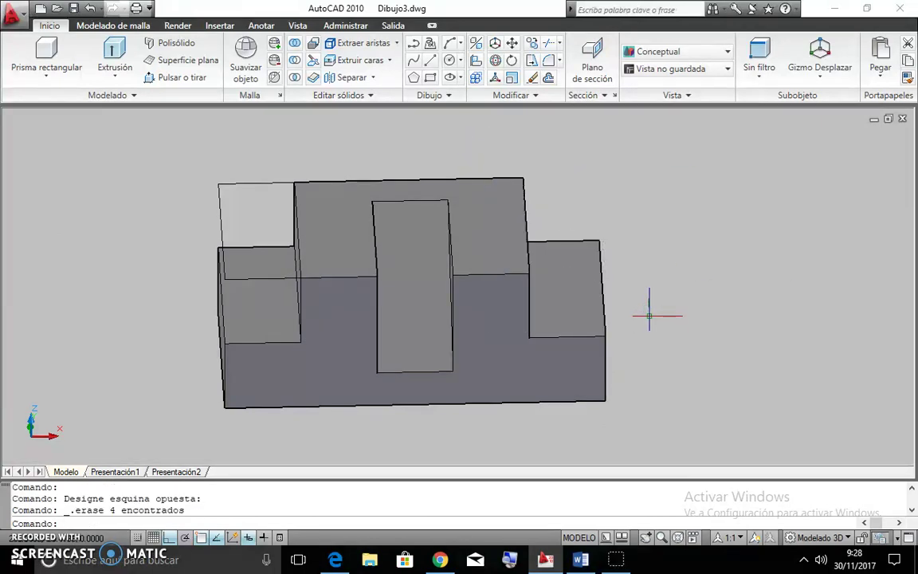
pyautogui.click(338, 341)
pyautogui.press('Delete')
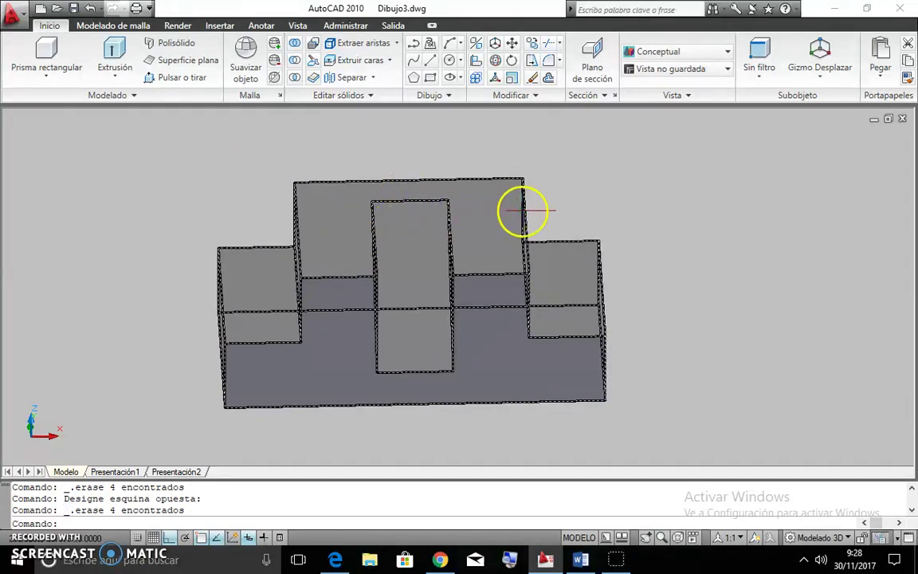
pyautogui.keyDown('shift'); pyautogui.moveTo(523, 211); pyautogui.dragTo(485, 218, button='middle'); pyautogui.keyUp('shift')
pyautogui.hotkey('alt', 'Tab')
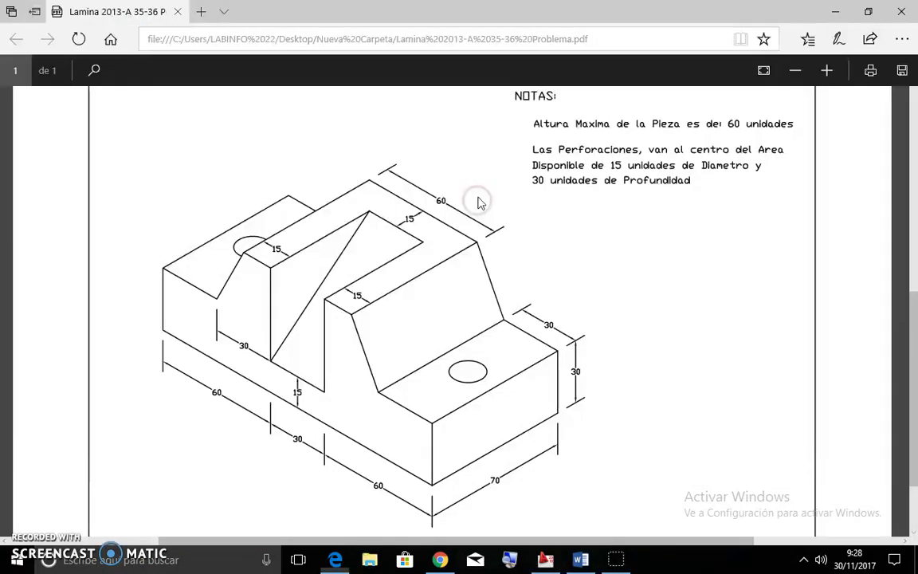
pyautogui.hotkey('alt', 'Tab')
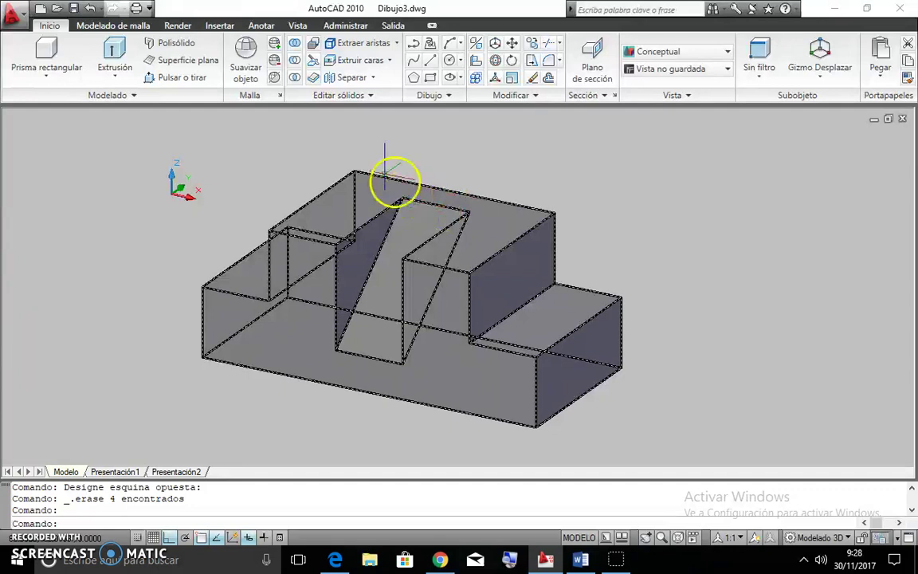
# - Try a 15-unit line from the raised block's top edge, cancelling it after checking the PDF
pyautogui.click(430, 64)
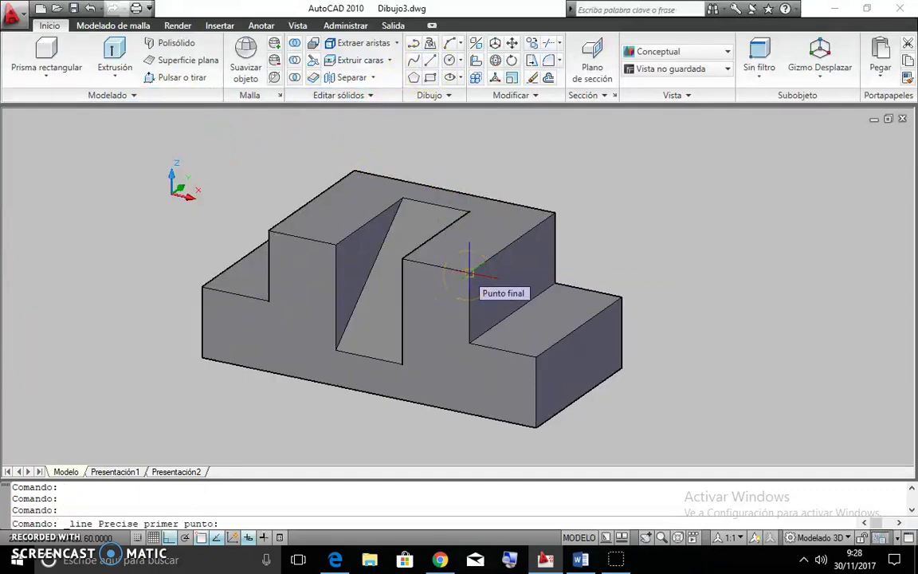
pyautogui.hotkey('alt', 'Tab')
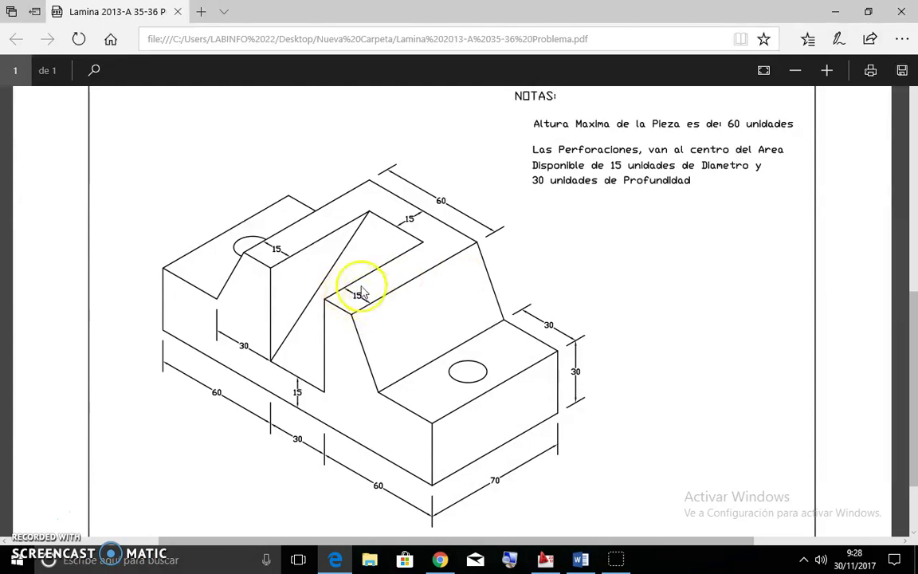
pyautogui.hotkey('alt', 'Tab')
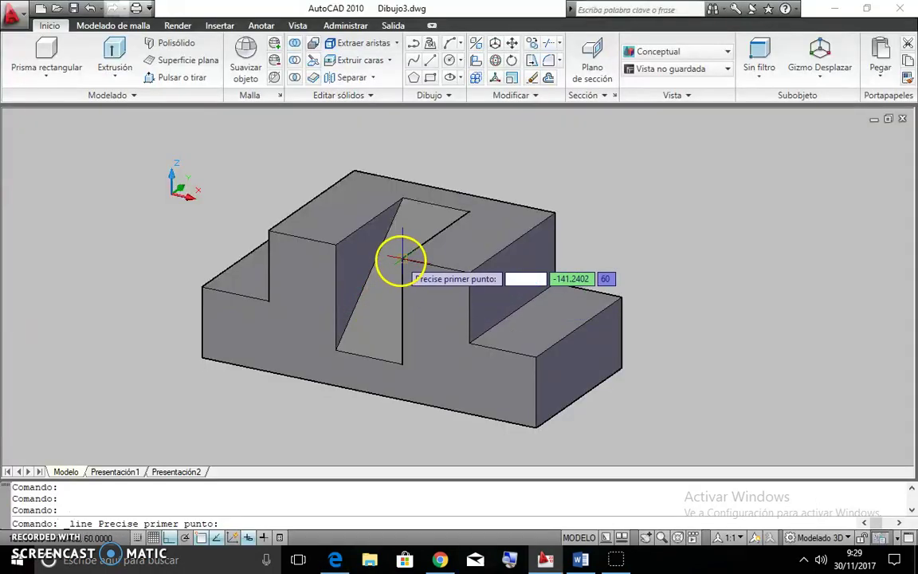
pyautogui.click(402, 259)
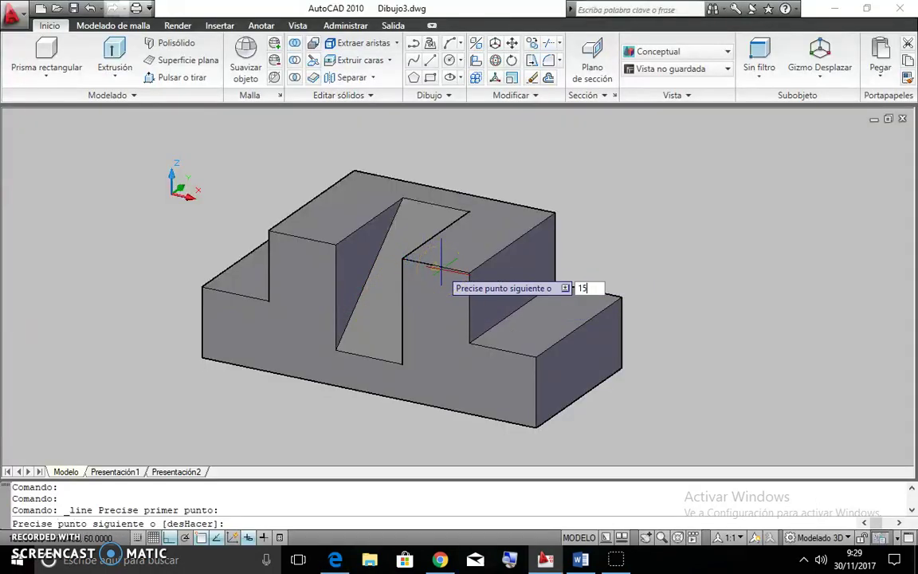
pyautogui.press('Return')
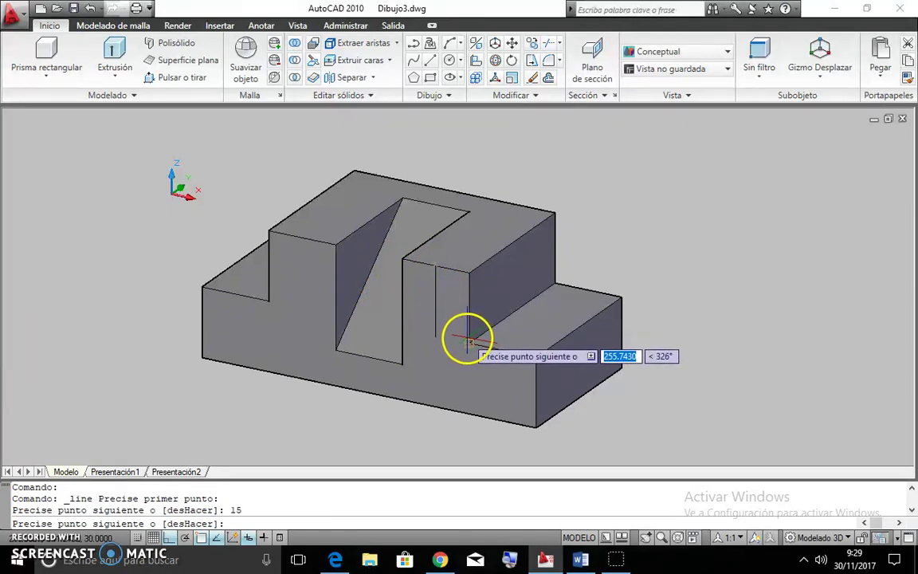
pyautogui.press('Escape')
pyautogui.hotkey('alt', 'Tab')
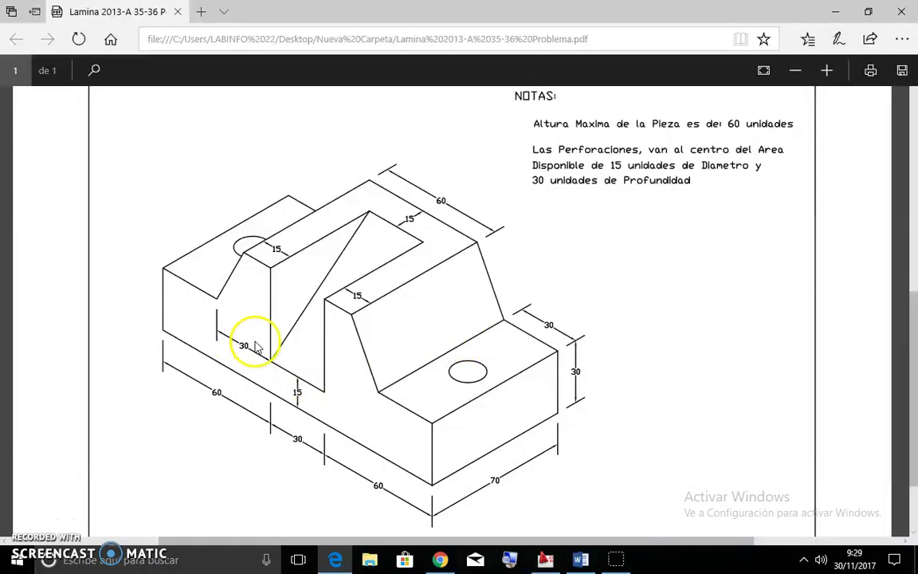
pyautogui.hotkey('alt', 'Tab')
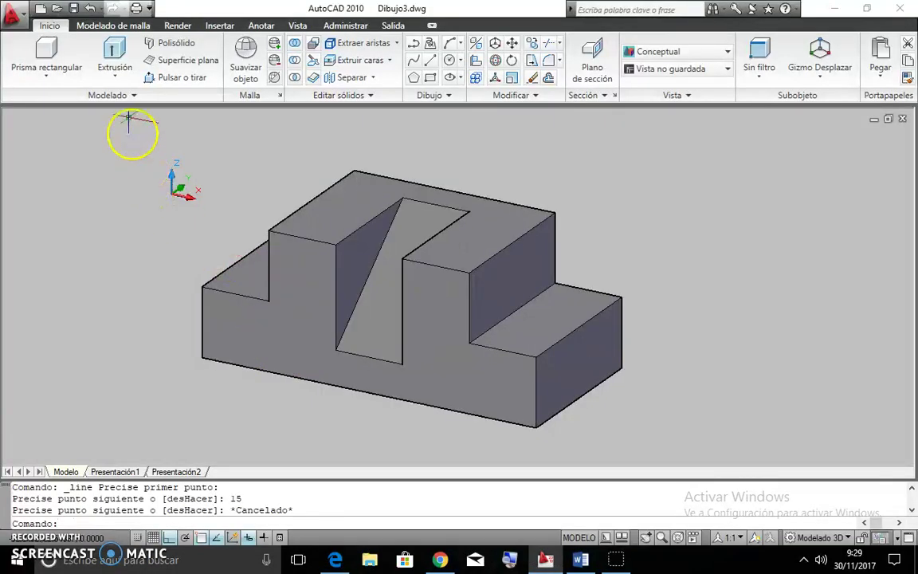
# - Draw a 30-unit base line and a slanted edge up the right raised block's front
pyautogui.click(429, 62)
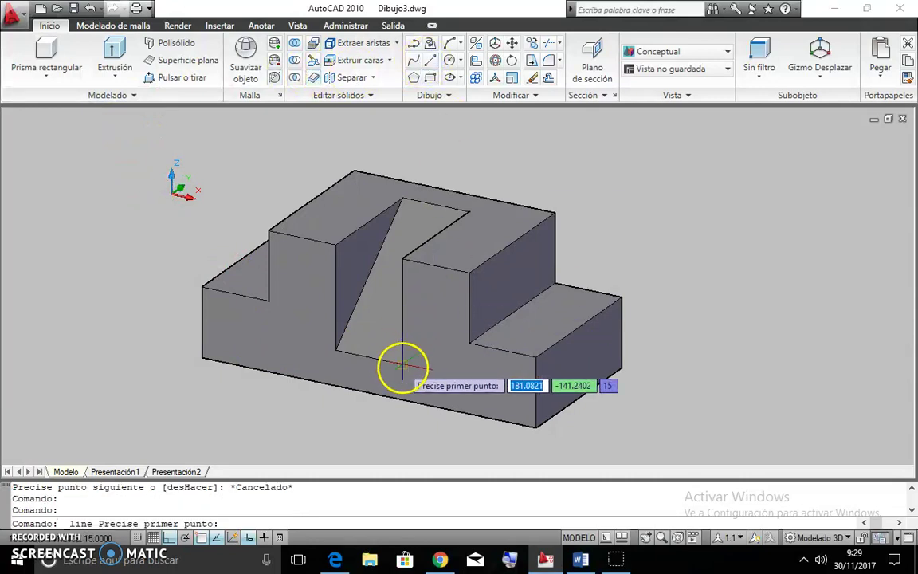
pyautogui.click(403, 364)
pyautogui.press('Return')
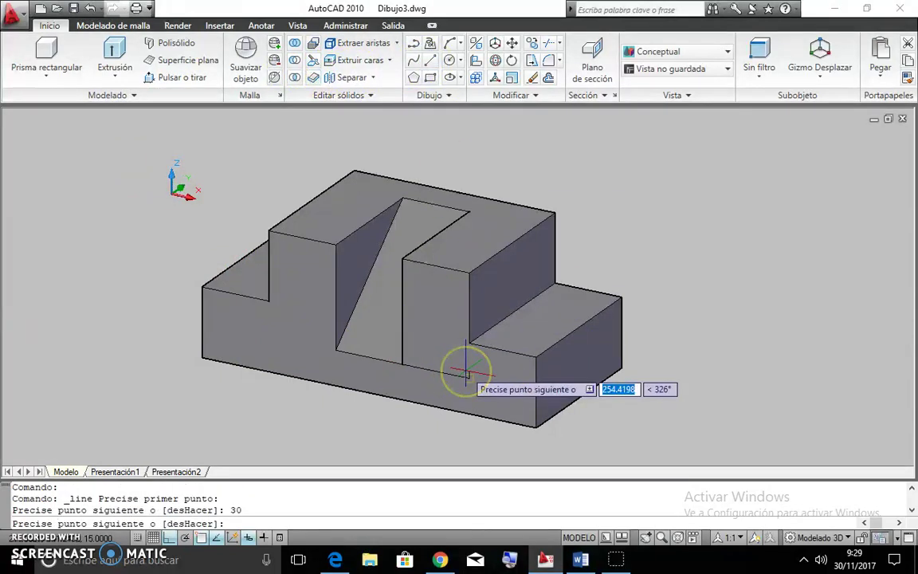
pyautogui.click(430, 263)
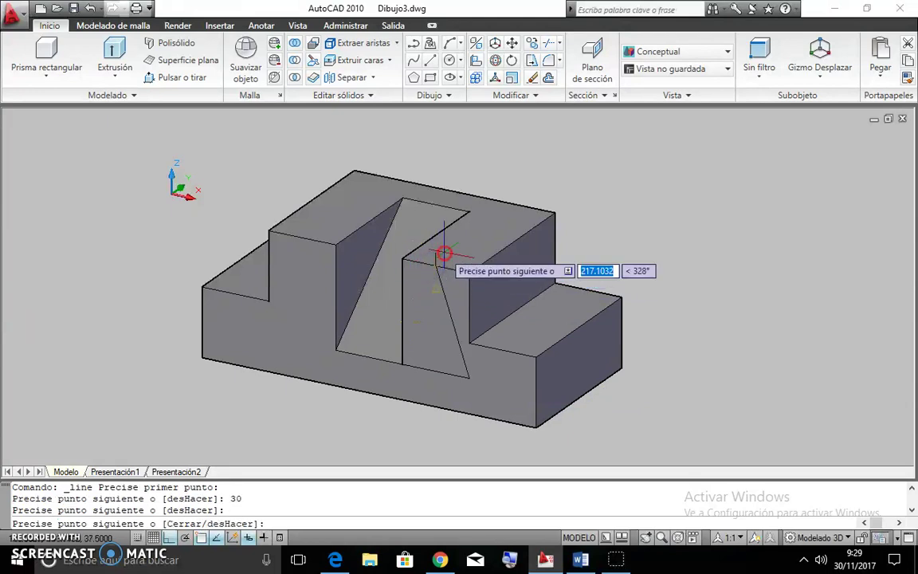
pyautogui.rightClick(443, 257)
pyautogui.click(460, 262)
pyautogui.rightClick(257, 173)
pyautogui.click(263, 167)
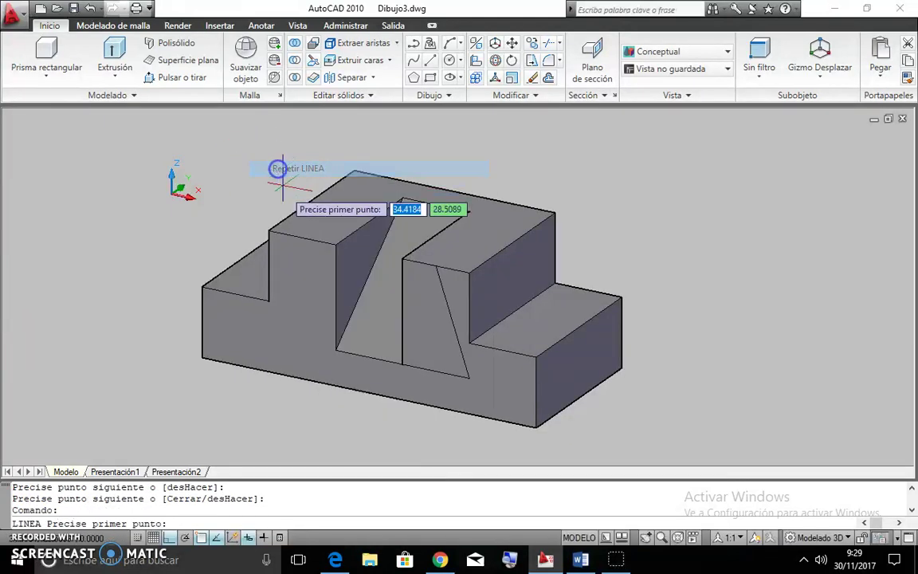
# - Draw a 30-unit line and a slanted edge on the left raised block's front face
pyautogui.click(469, 378)
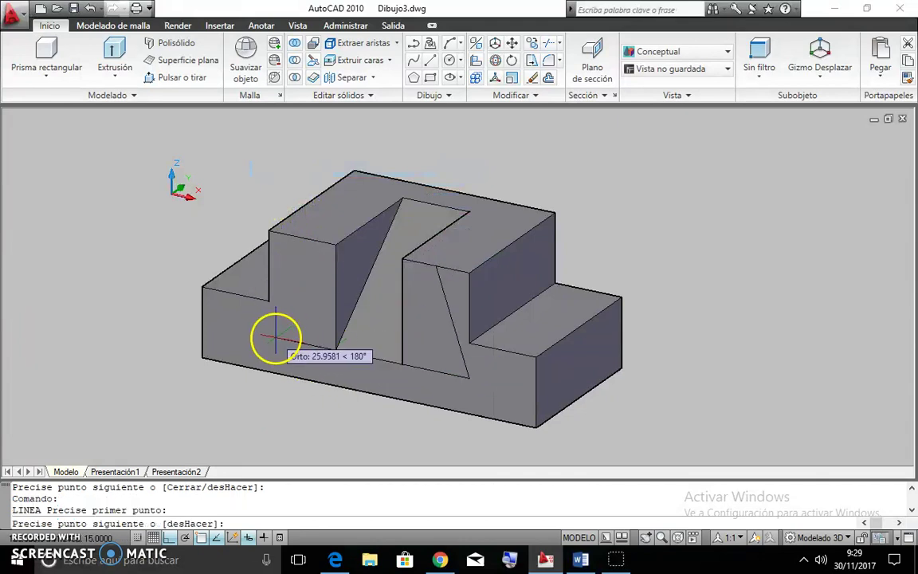
pyautogui.write('30')
pyautogui.press('Return')
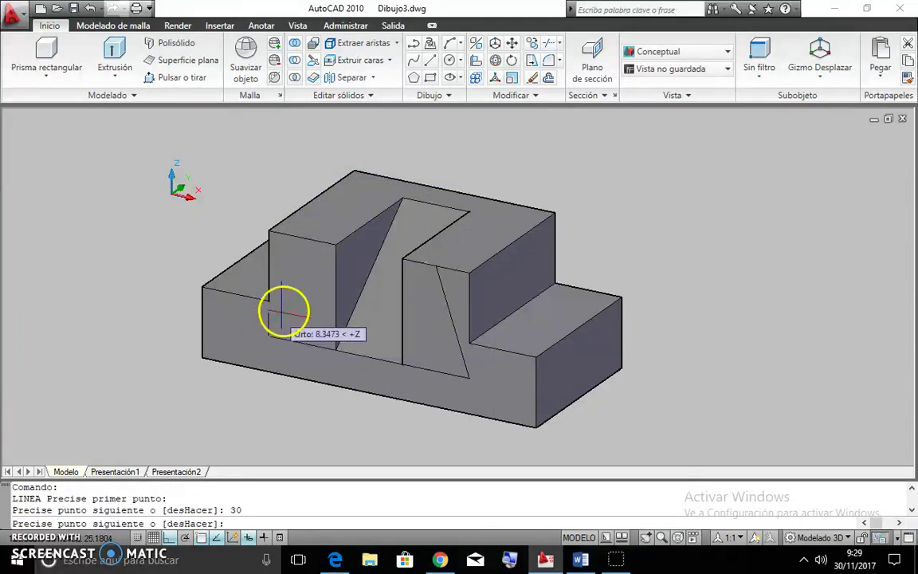
pyautogui.press('Escape')
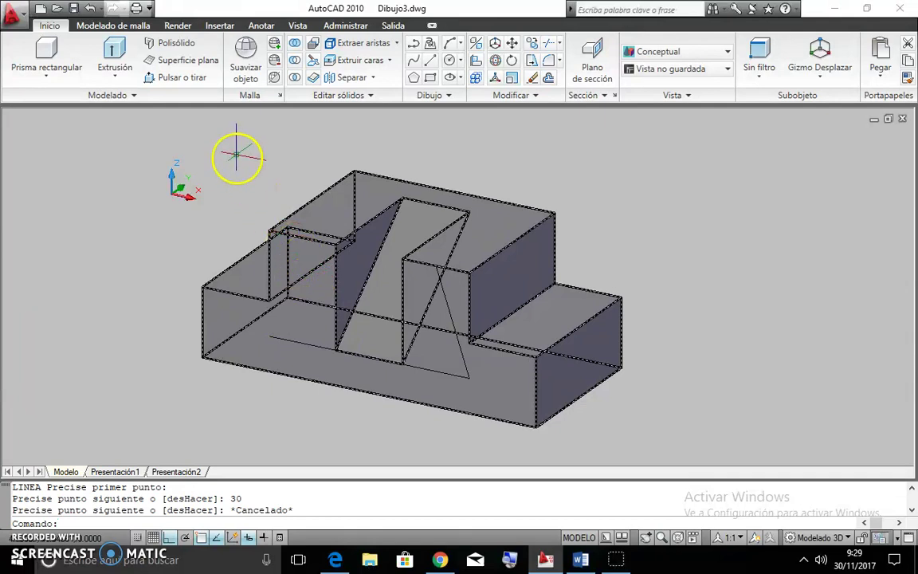
pyautogui.click(430, 64)
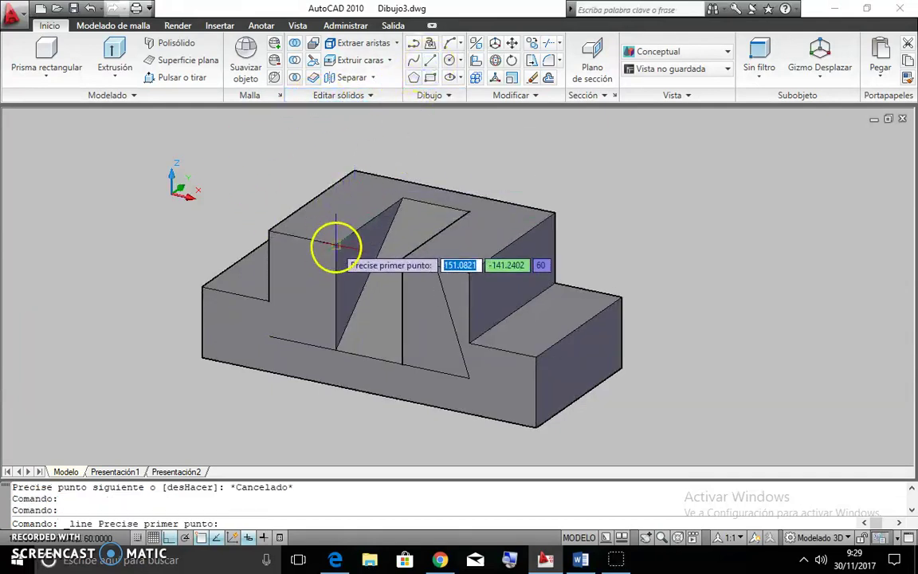
pyautogui.click(327, 245)
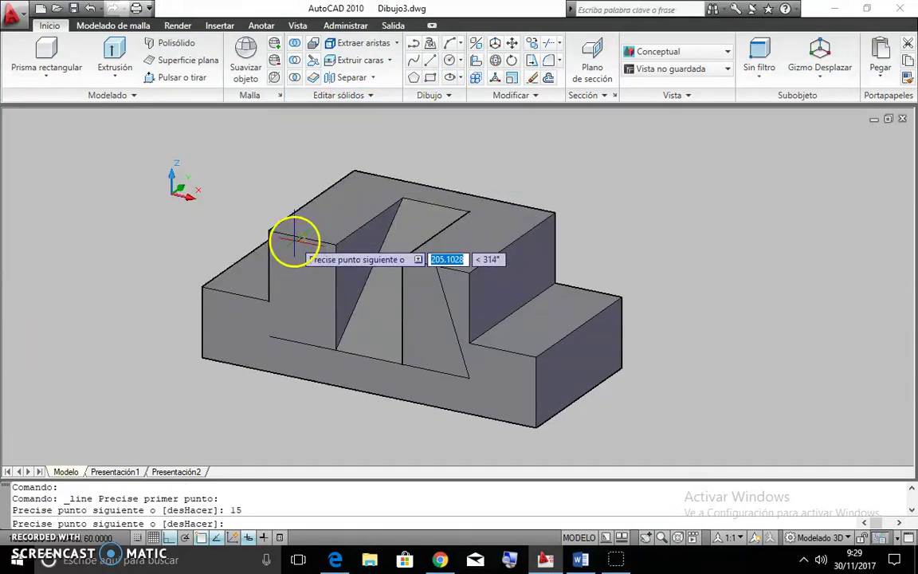
pyautogui.click(269, 333)
pyautogui.rightClick(212, 251)
pyautogui.click(239, 254)
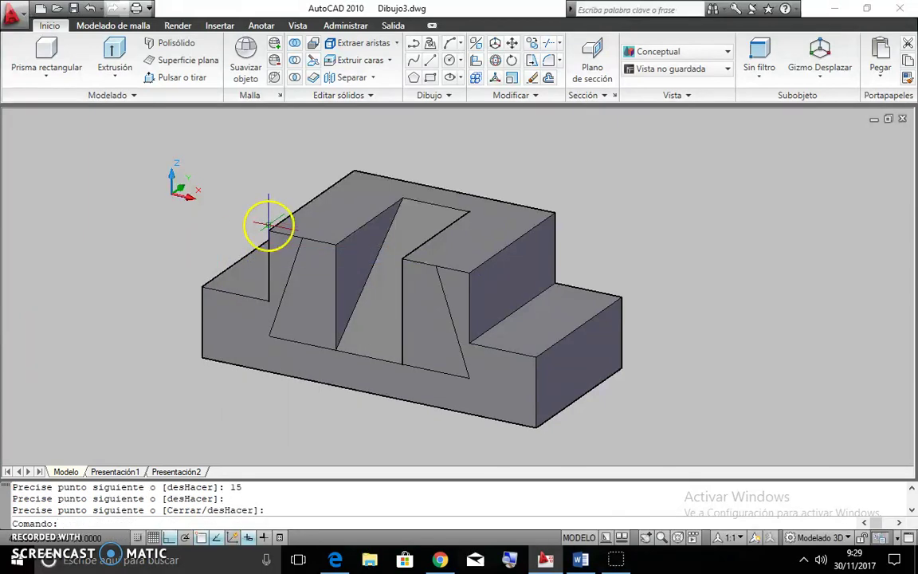
pyautogui.hotkey('alt', 'Tab')
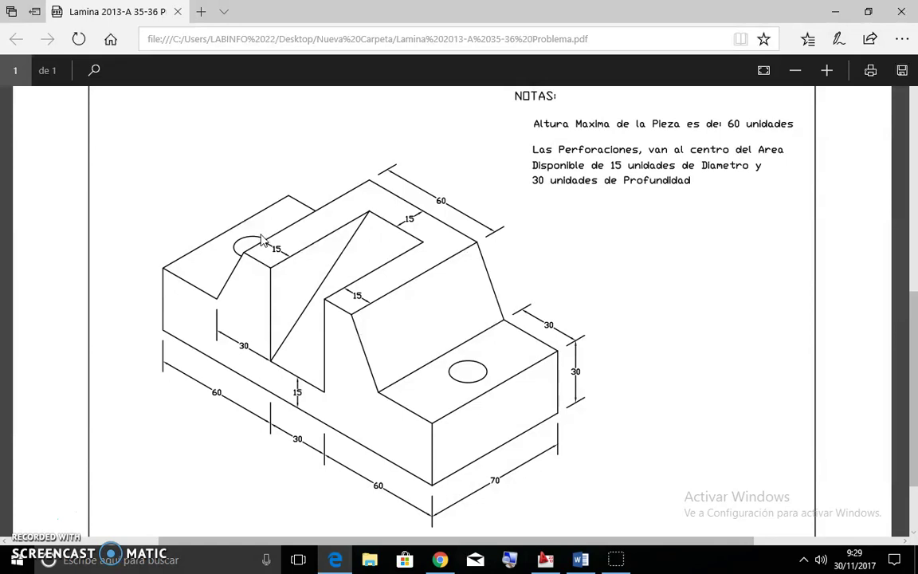
# - Check the PDF dimensions and apply Press/Pull to the raised block's face
pyautogui.hotkey('alt', 'Tab')
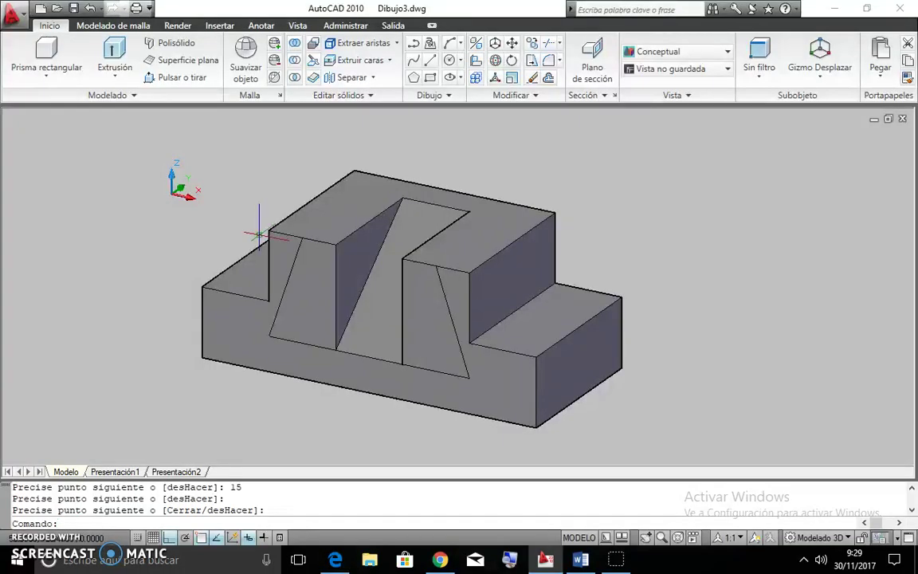
pyautogui.hotkey('alt', 'Tab')
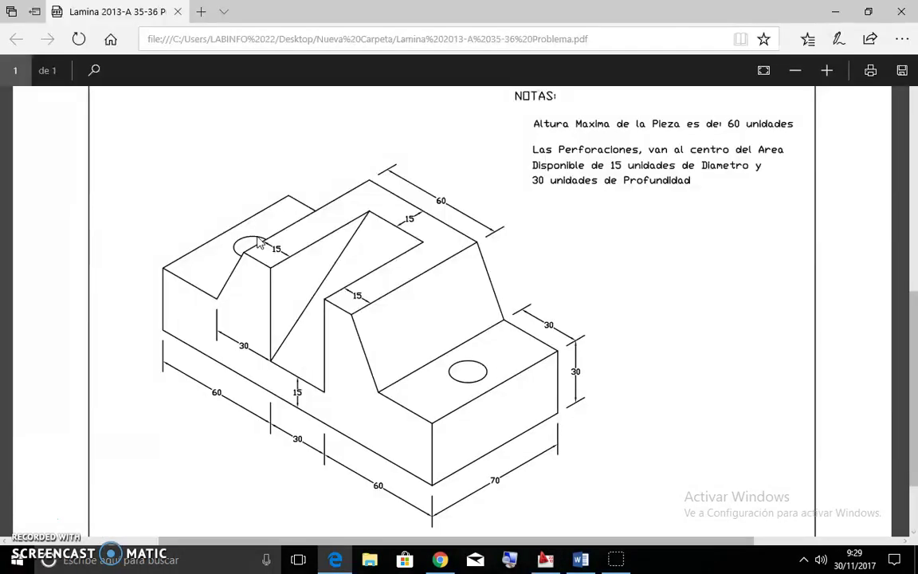
pyautogui.hotkey('alt', 'Tab')
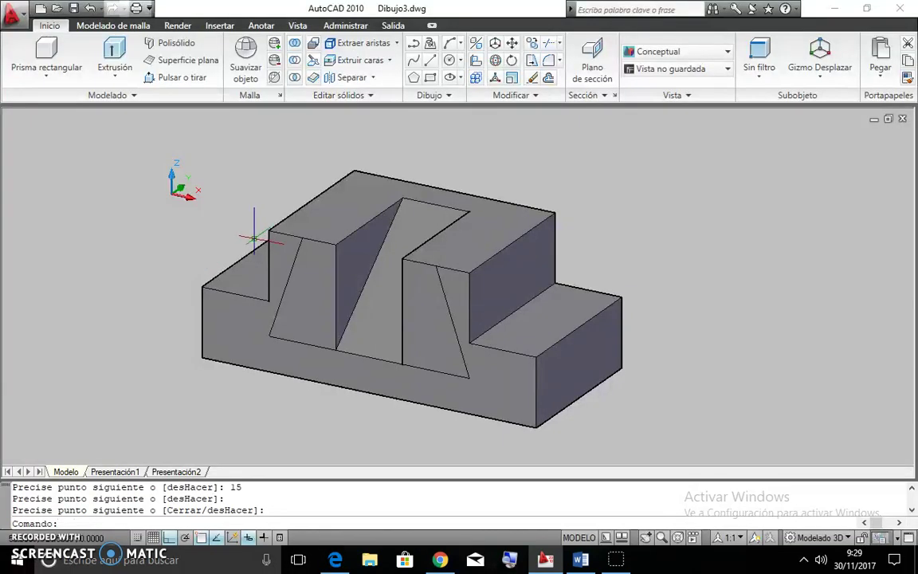
pyautogui.hotkey('alt', 'Tab')
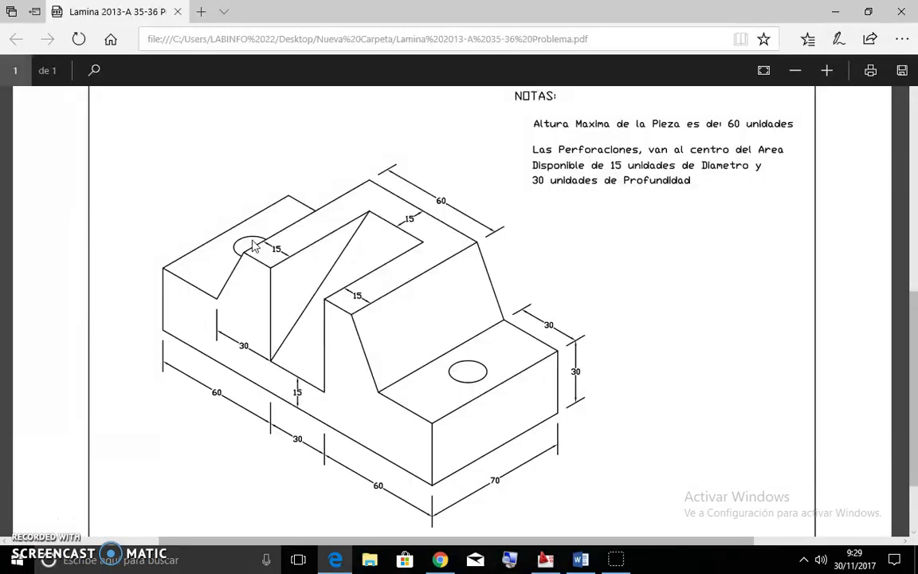
pyautogui.hotkey('alt', 'Tab')
pyautogui.hotkey('alt', 'Tab')
pyautogui.hotkey('alt', 'Tab')
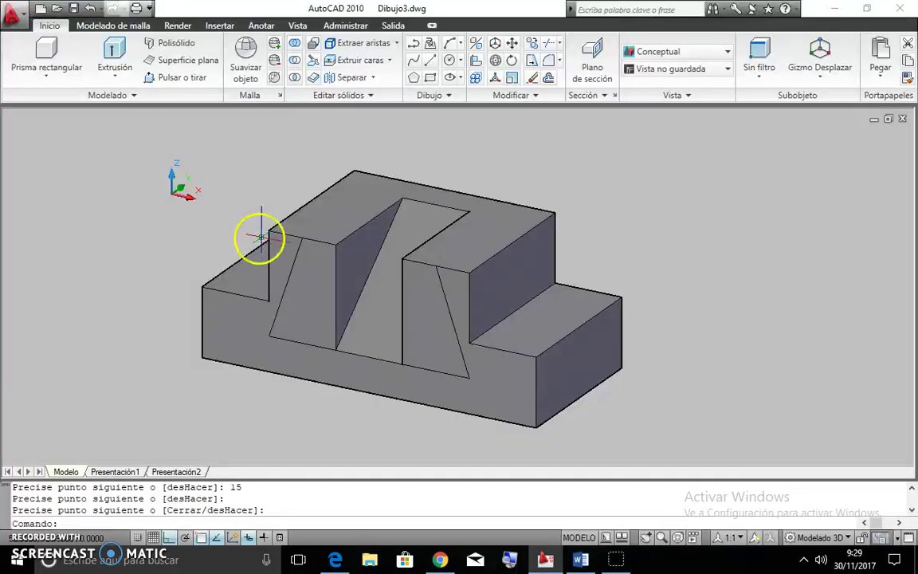
pyautogui.press('Escape')
pyautogui.click(187, 77)
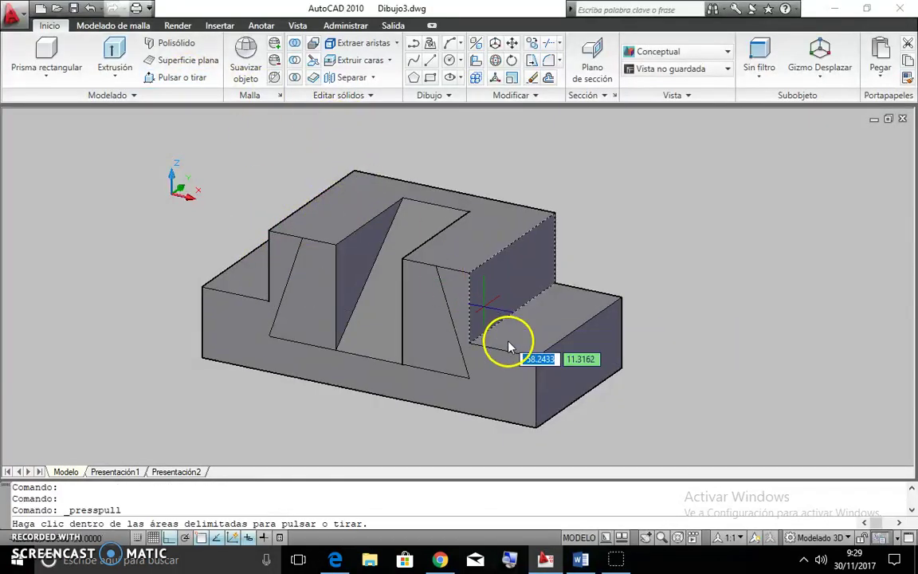
pyautogui.click(426, 325)
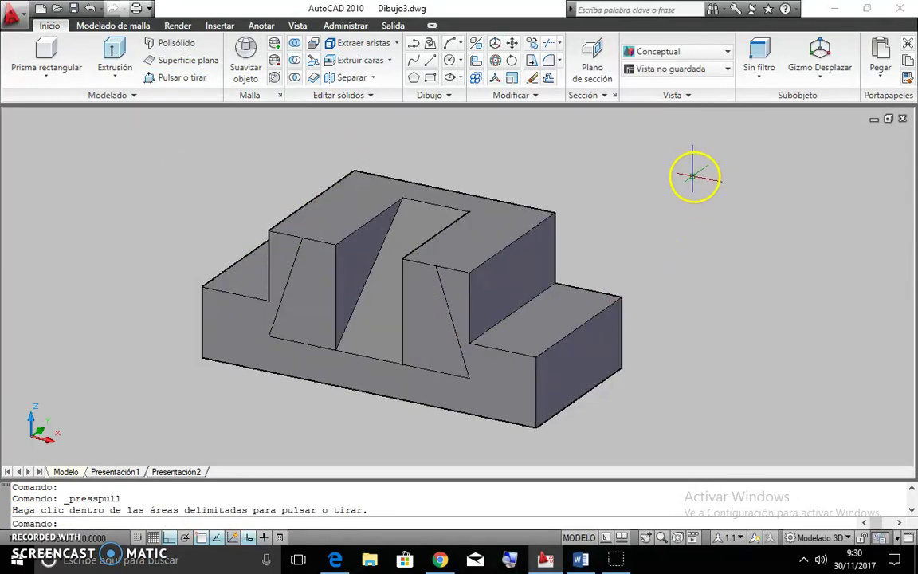
pyautogui.hotkey('alt', 'Tab')
pyautogui.hotkey('alt', 'Tab')
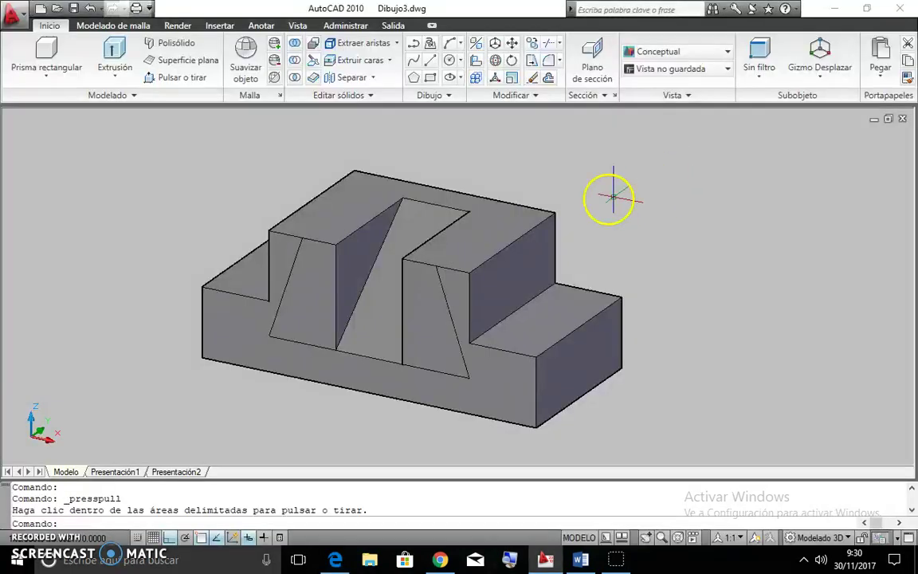
# - Draw a line across the right raised block's top face, then recheck the PDF
pyautogui.click(416, 66)
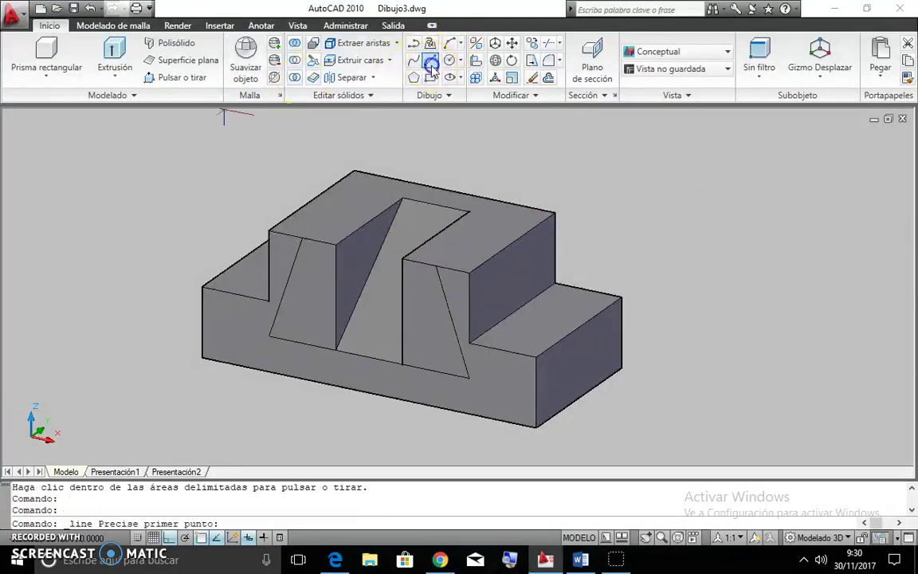
pyautogui.click(437, 263)
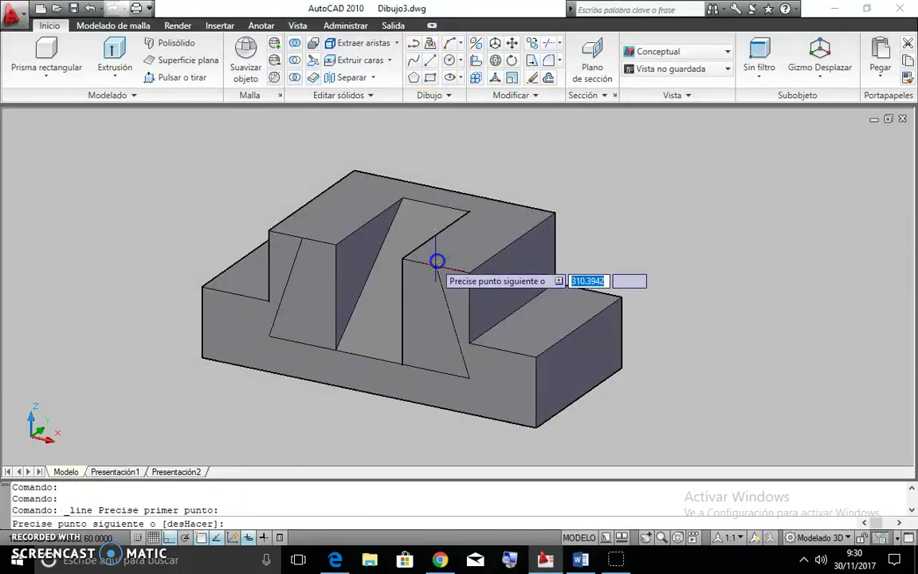
pyautogui.click(510, 206)
pyautogui.rightClick(546, 169)
pyautogui.click(561, 176)
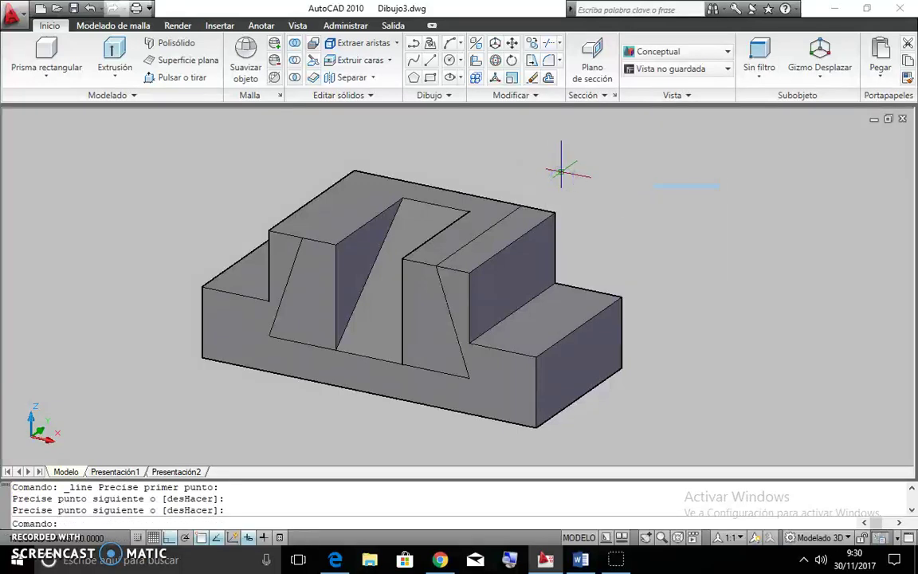
pyautogui.hotkey('alt', 'Tab')
pyautogui.hotkey('alt', 'Tab')
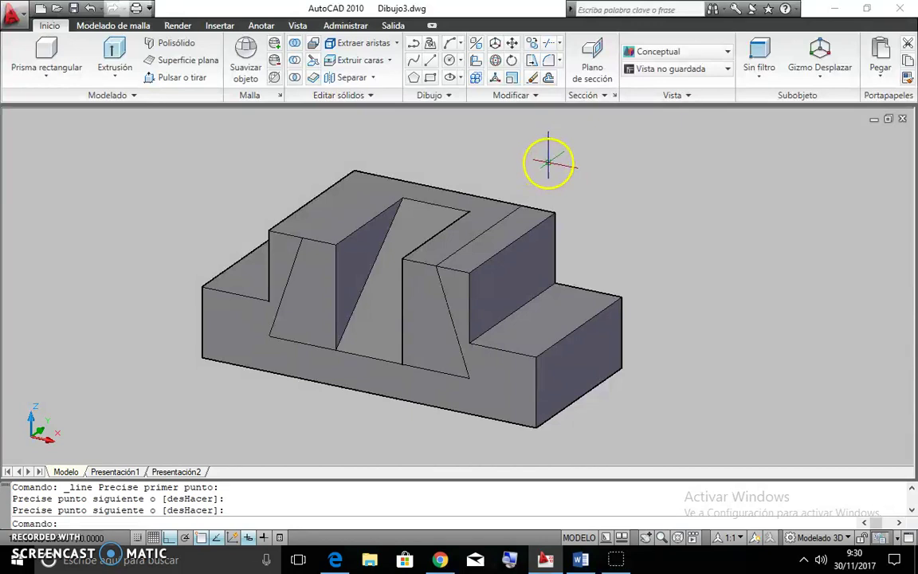
pyautogui.hotkey('alt', 'Tab')
pyautogui.hotkey('alt', 'Tab')
pyautogui.hotkey('alt', 'Tab')
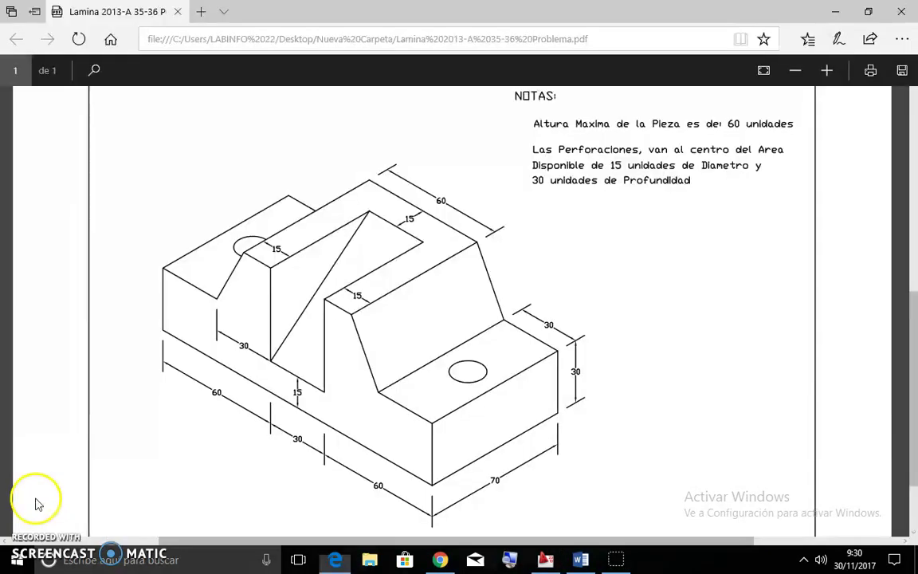
pyautogui.hotkey('alt', 'Tab')
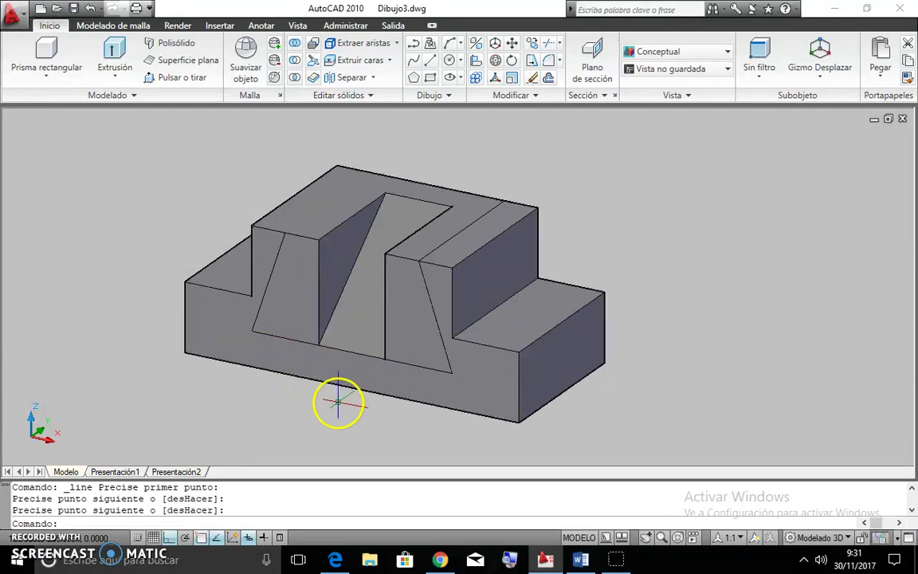
# - Erase the leftover stray edges on the solid, including the diagonal one
pyautogui.moveTo(338, 399); pyautogui.dragTo(328, 399, button='middle')
pyautogui.keyDown('shift'); pyautogui.moveTo(577, 341); pyautogui.dragTo(629, 318, button='middle'); pyautogui.keyUp('shift')
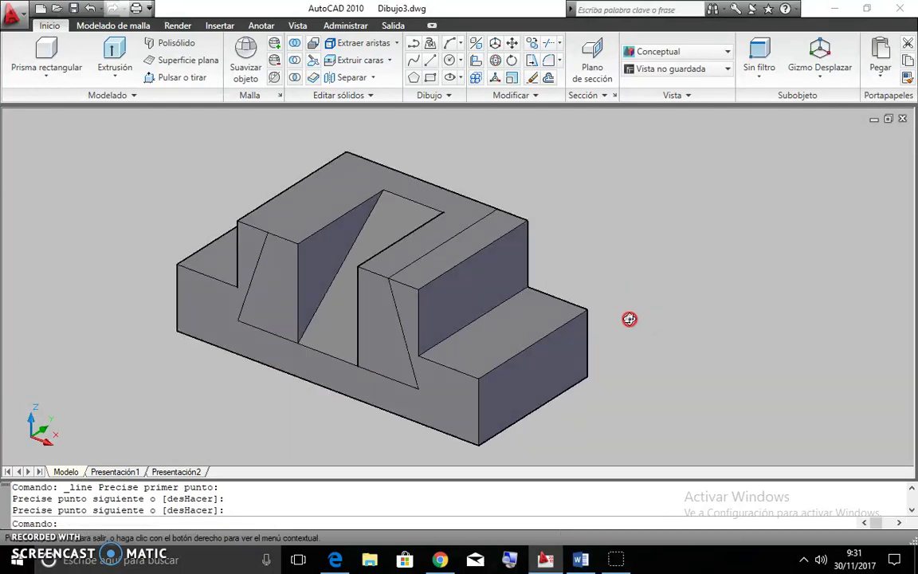
pyautogui.middleClick(269, 333)
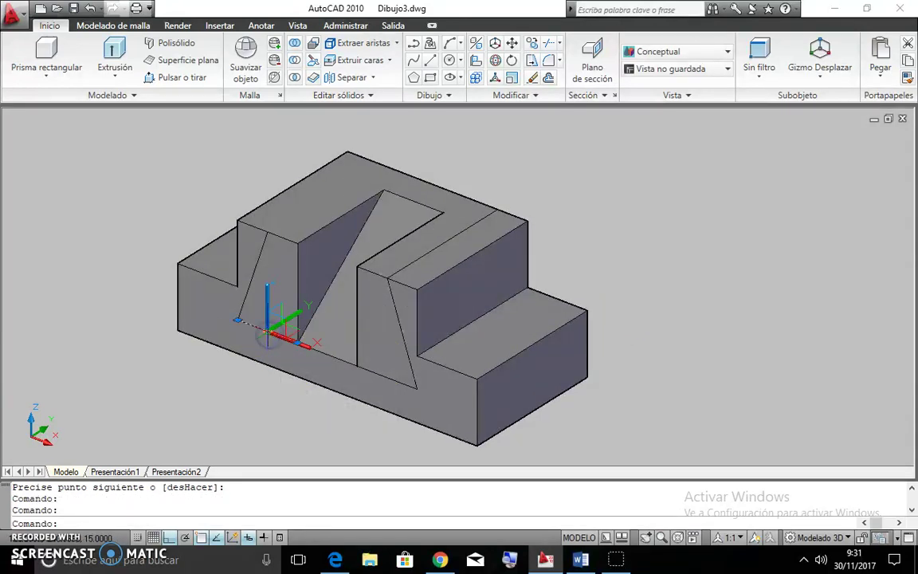
pyautogui.press('Delete')
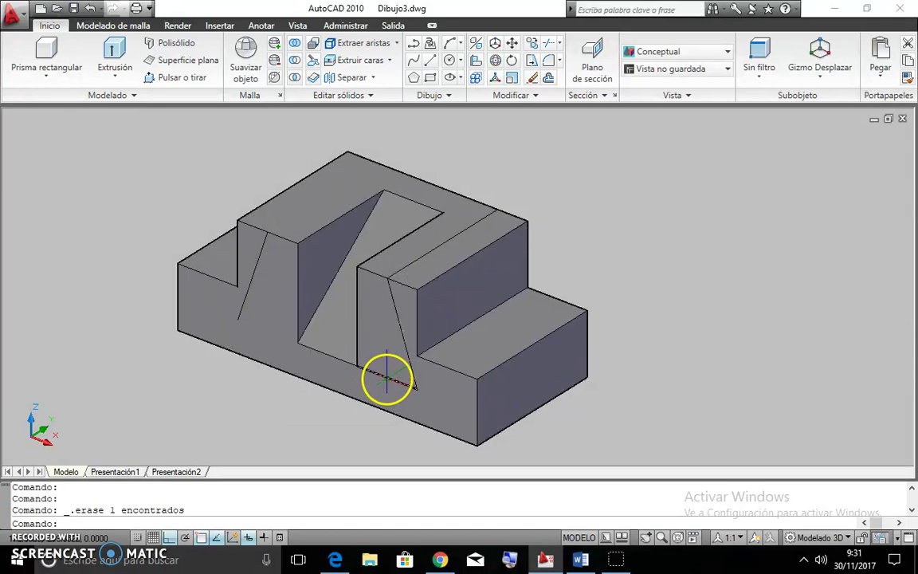
pyautogui.click(387, 379)
pyautogui.press('Delete')
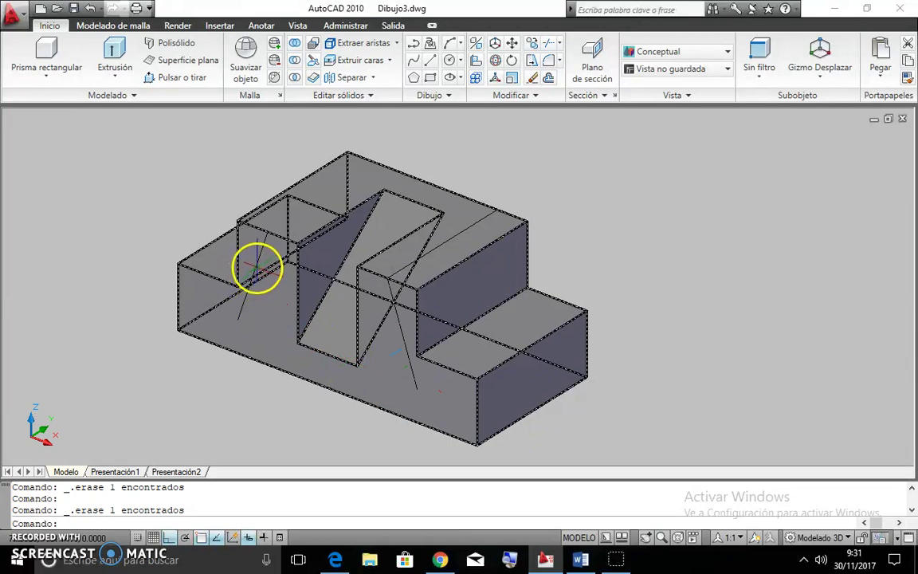
pyautogui.click(239, 311)
pyautogui.press('Delete')
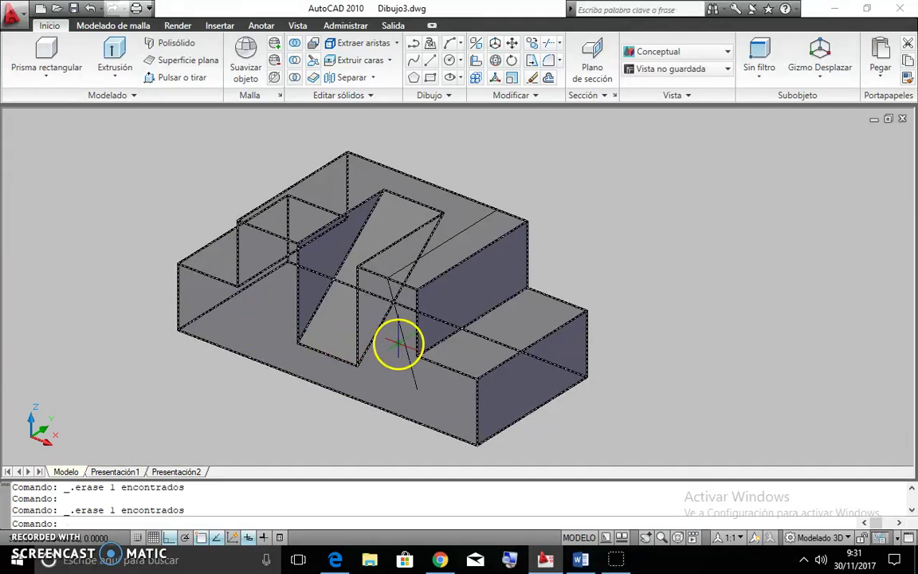
pyautogui.click(400, 339)
pyautogui.press('Delete')
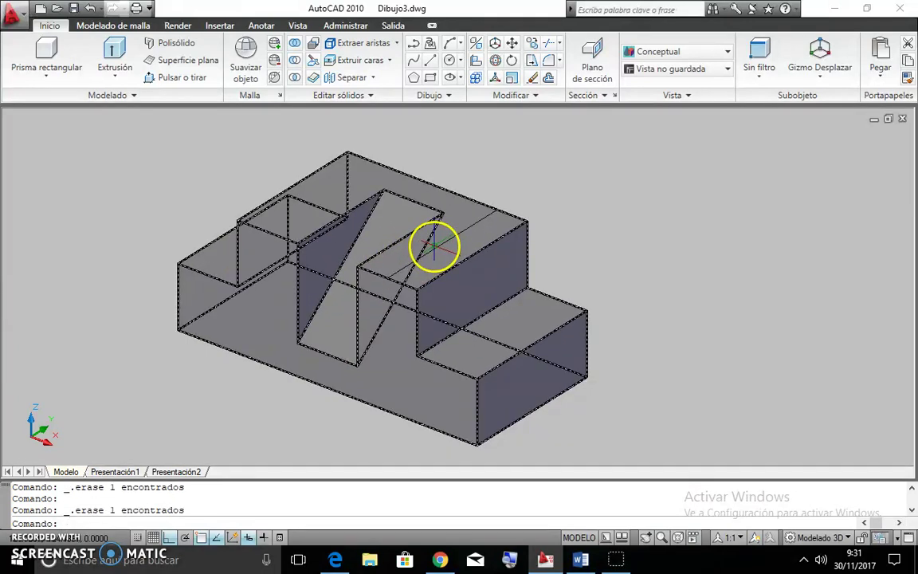
# - Draw two 30-unit guide lines on the side faces of the raised blocks
pyautogui.click(431, 60)
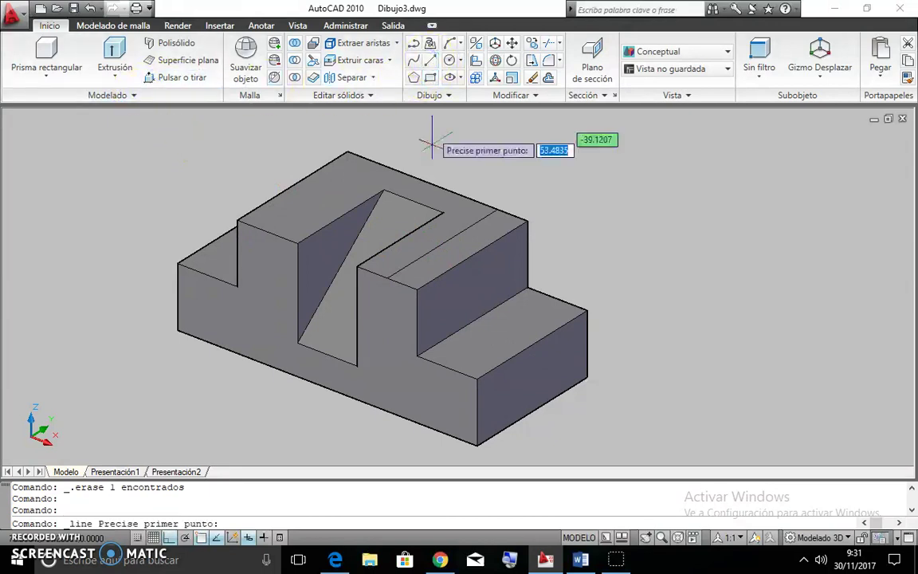
pyautogui.click(416, 355)
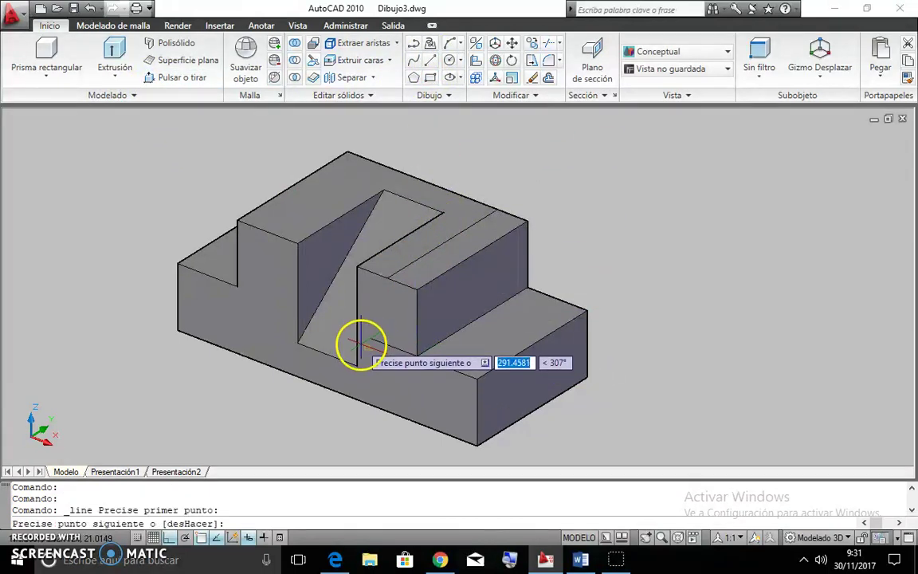
pyautogui.press('Return')
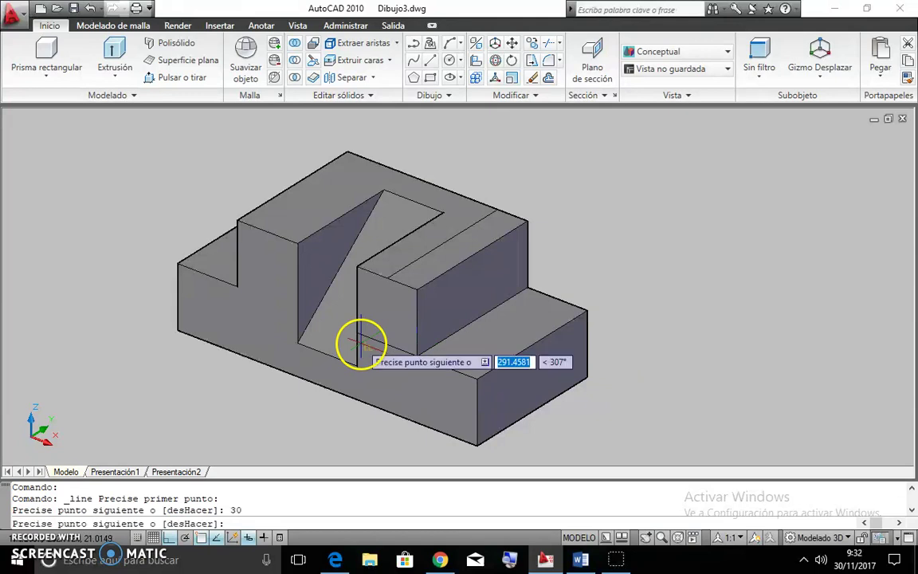
pyautogui.rightClick(389, 329)
pyautogui.click(405, 335)
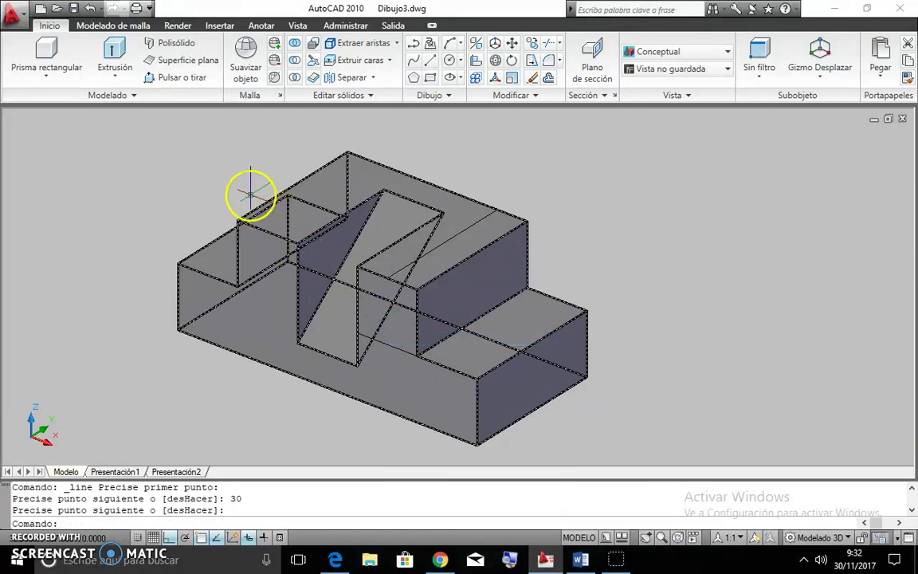
pyautogui.rightClick(189, 155)
pyautogui.click(211, 165)
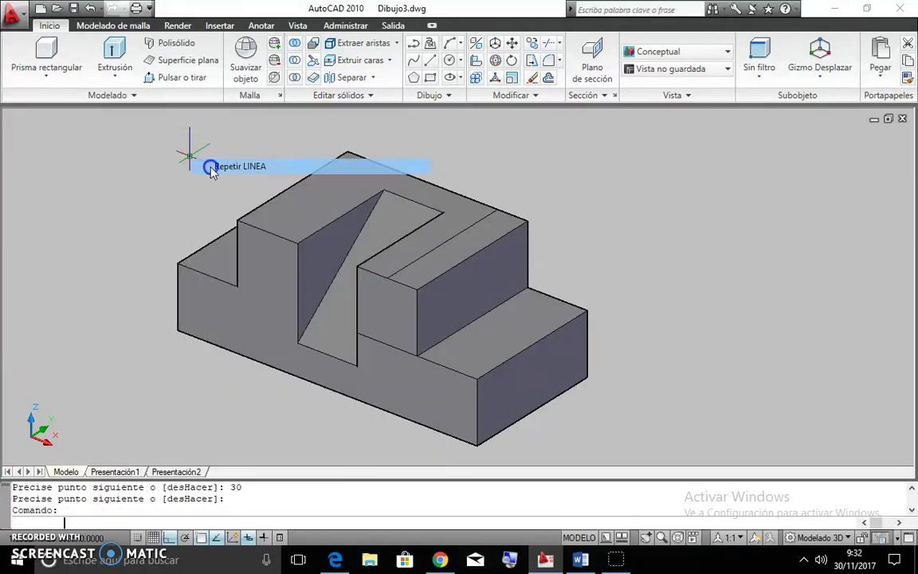
pyautogui.click(237, 288)
pyautogui.write('30')
pyautogui.press('Return')
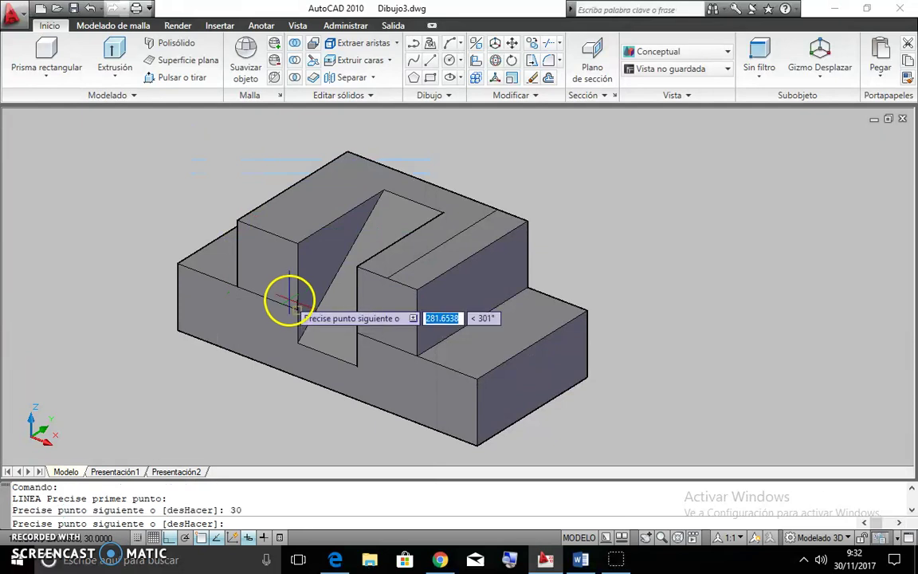
pyautogui.rightClick(289, 302)
pyautogui.click(303, 311)
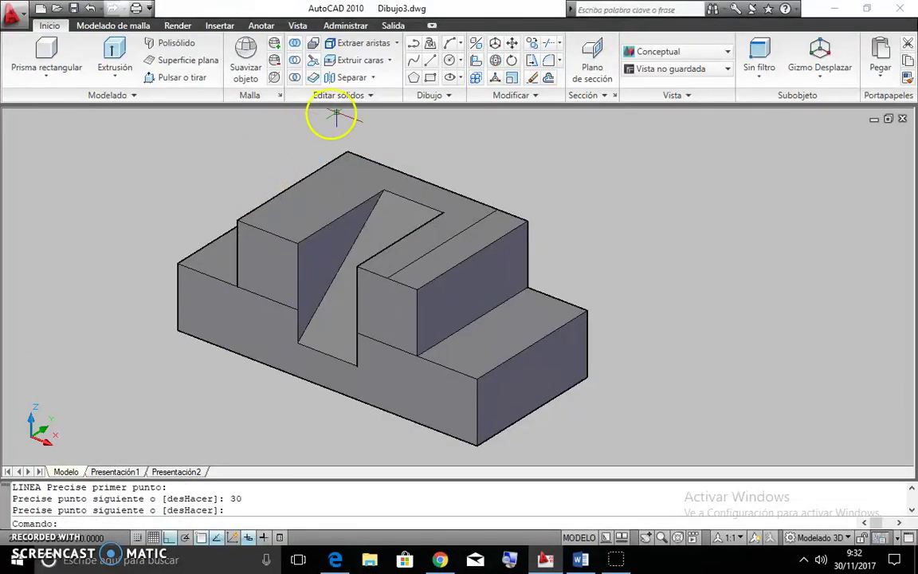
# - Draw diagonal guide lines across both blocks' side faces and erase the stray top-face line
pyautogui.click(430, 63)
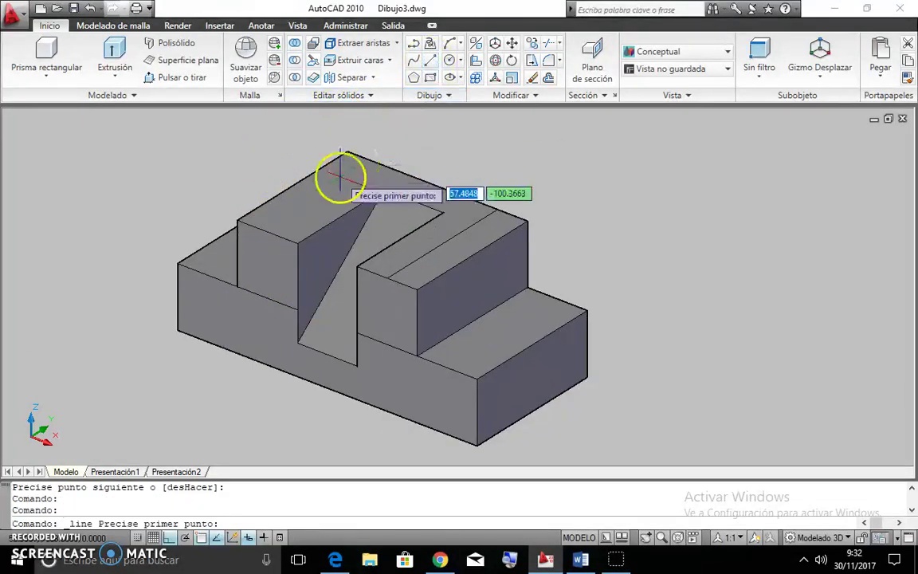
pyautogui.click(237, 287)
pyautogui.click(267, 232)
pyautogui.rightClick(292, 225)
pyautogui.click(299, 229)
pyautogui.rightClick(299, 215)
pyautogui.click(307, 222)
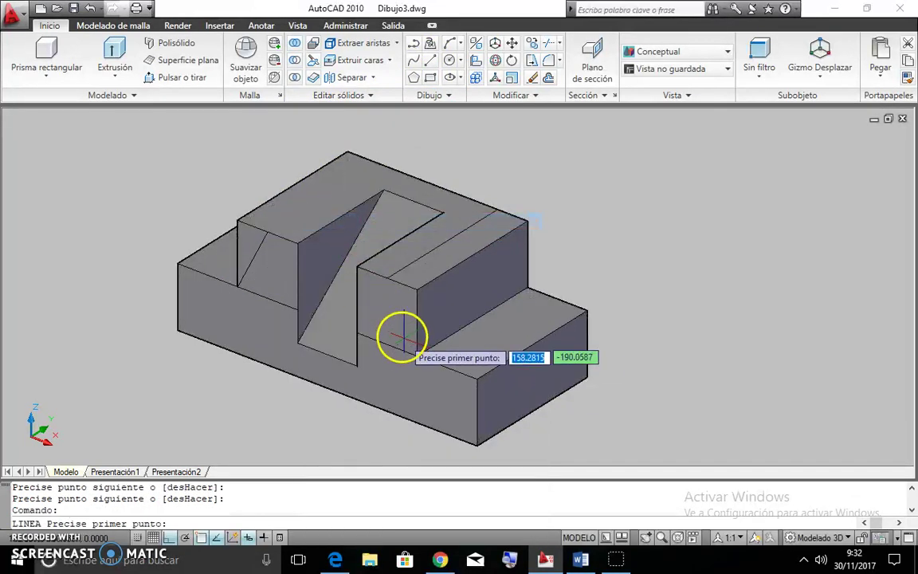
pyautogui.click(413, 353)
pyautogui.click(385, 279)
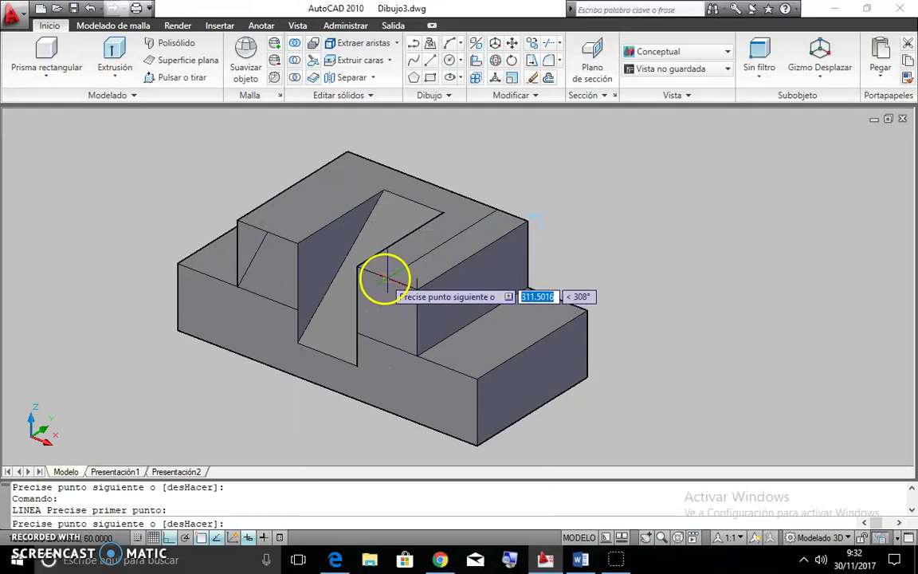
pyautogui.rightClick(385, 278)
pyautogui.click(415, 279)
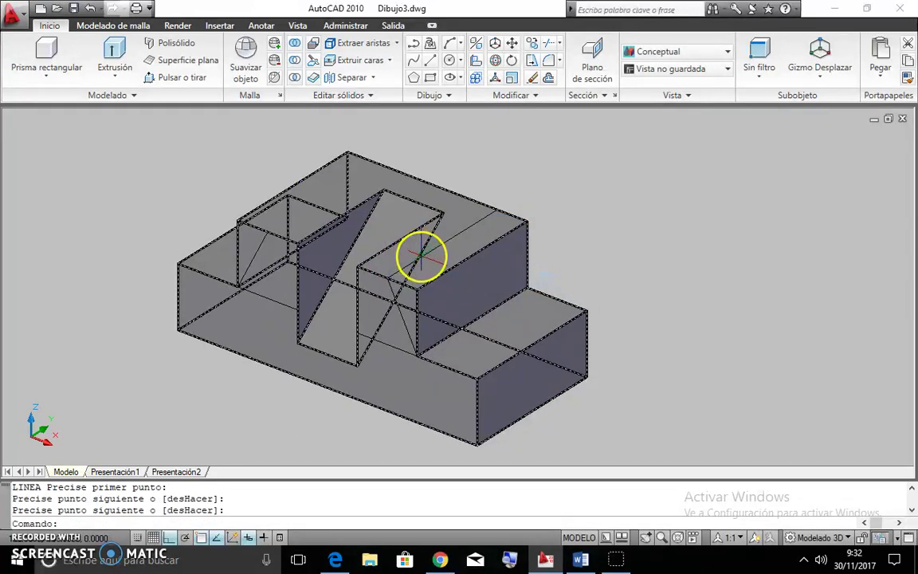
pyautogui.press('Delete')
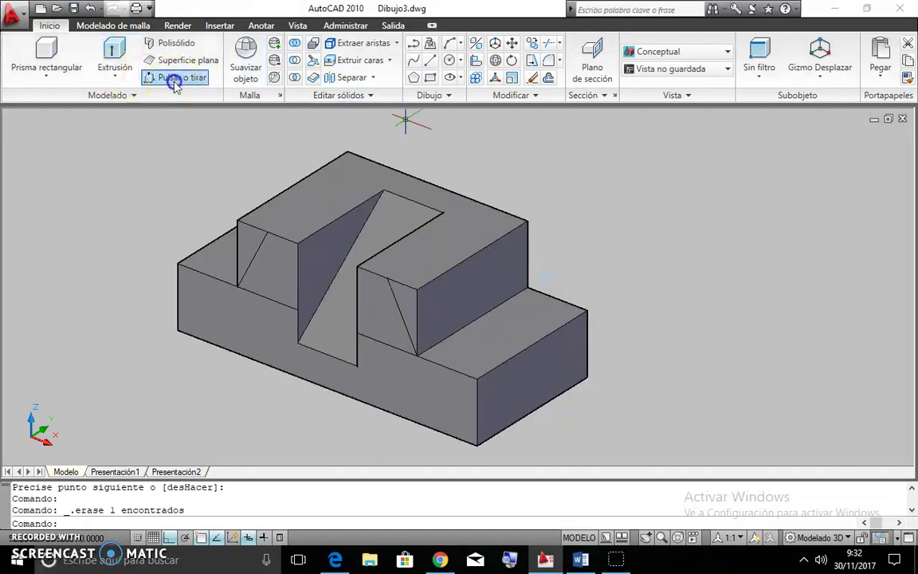
# - Push both triangular side areas through with Presspull to slope the left and right blocks
pyautogui.click(176, 77)
pyautogui.click(252, 275)
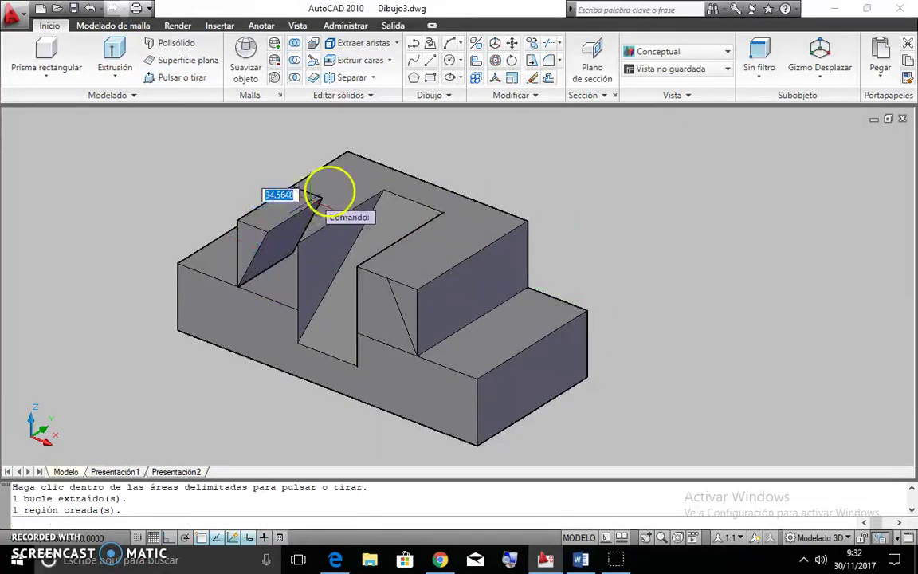
pyautogui.click(403, 151)
pyautogui.click(176, 77)
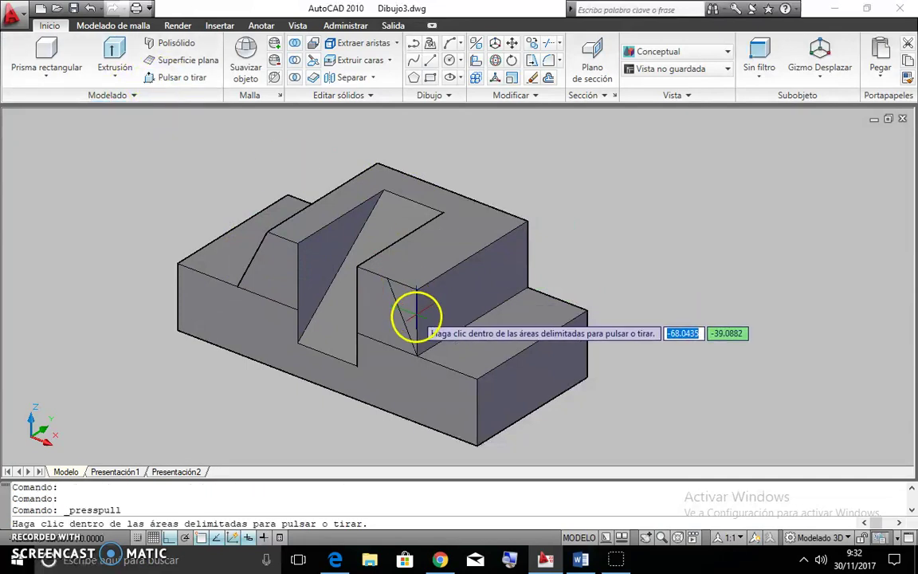
pyautogui.click(407, 303)
pyautogui.click(595, 191)
pyautogui.rightClick(594, 190)
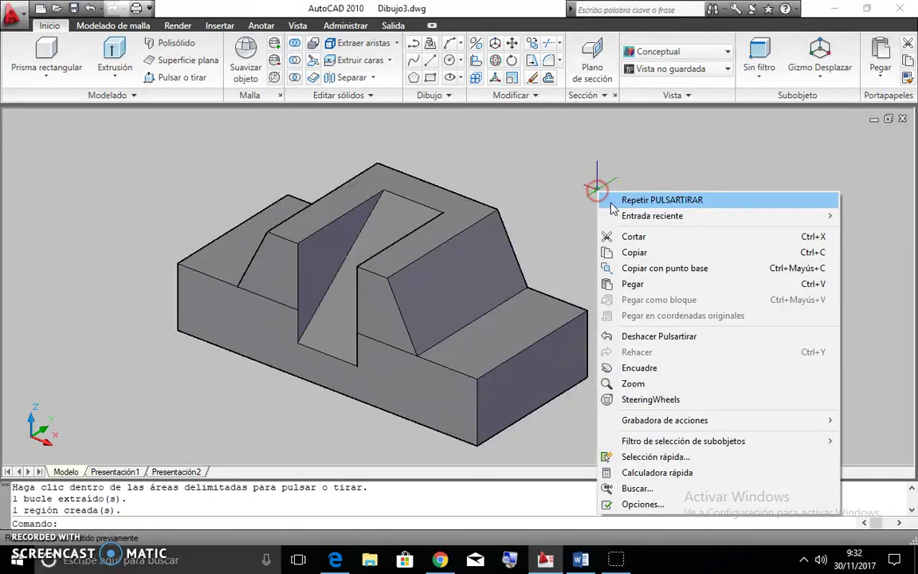
pyautogui.click(611, 199)
pyautogui.press('Escape')
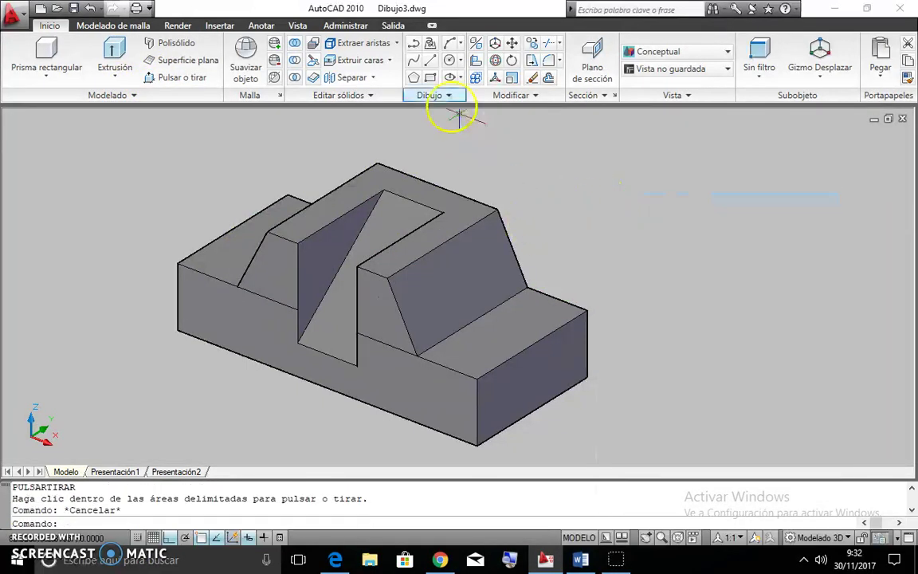
# - Draw a corner-to-corner diagonal across the right step's top face
pyautogui.click(428, 61)
pyautogui.click(527, 289)
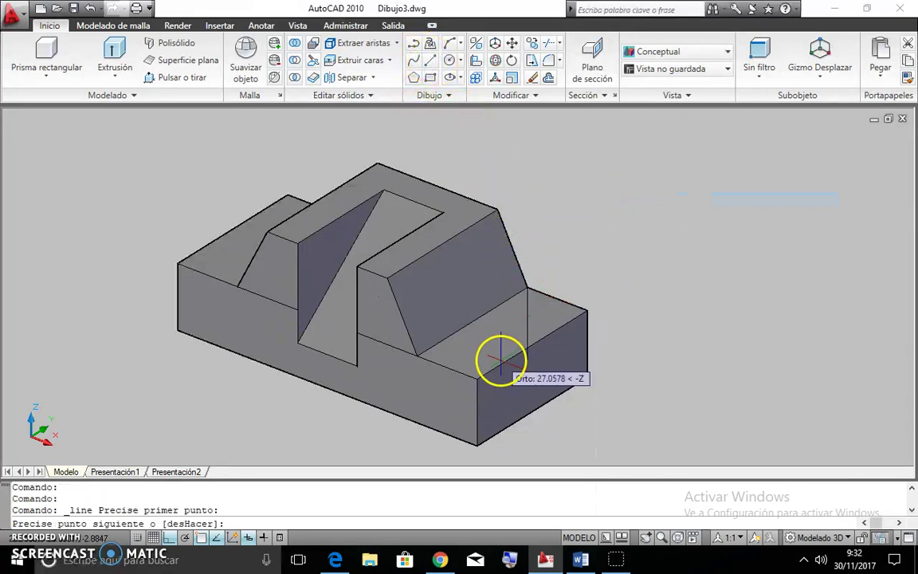
pyautogui.click(477, 378)
pyautogui.rightClick(550, 309)
pyautogui.click(576, 315)
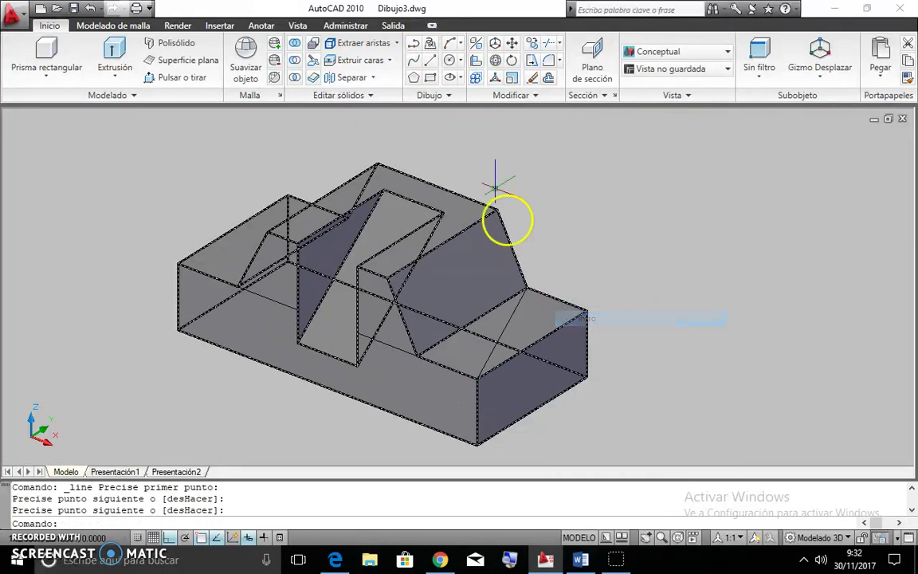
pyautogui.click(450, 62)
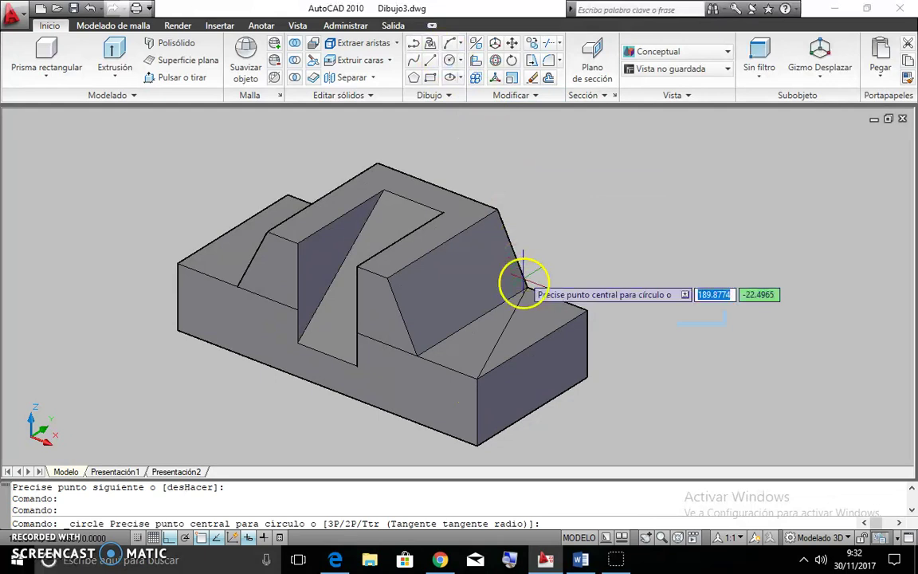
# - Draw a 15-diameter circle centred at the midpoint of the right step's diagonal
pyautogui.click(504, 333)
pyautogui.hotkey('alt', 'Tab')
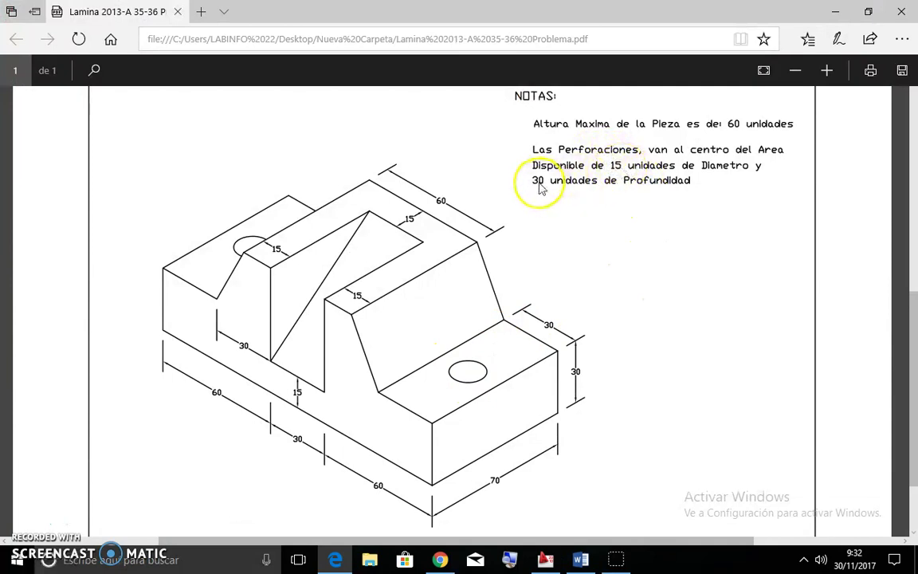
pyautogui.hotkey('alt', 'Tab')
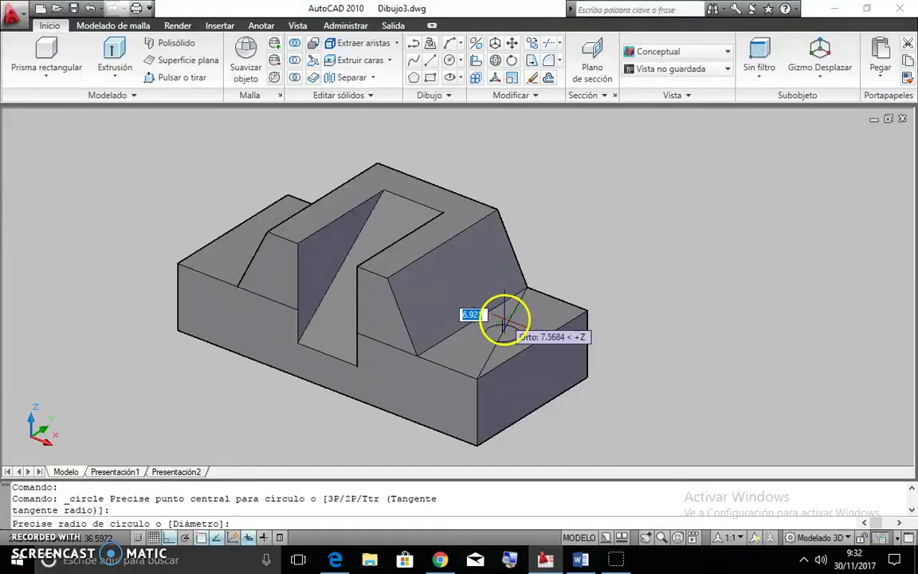
pyautogui.press('Return')
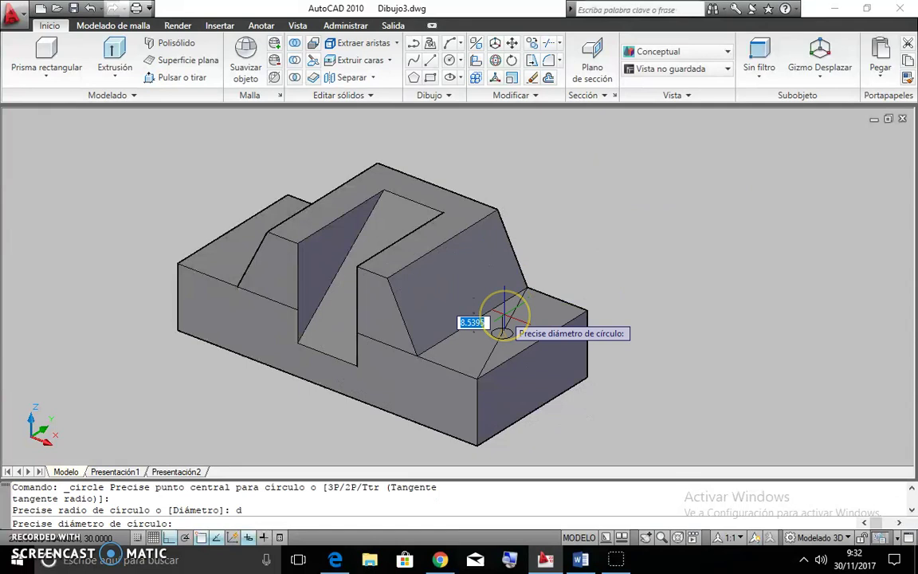
pyautogui.hotkey('alt', 'Tab')
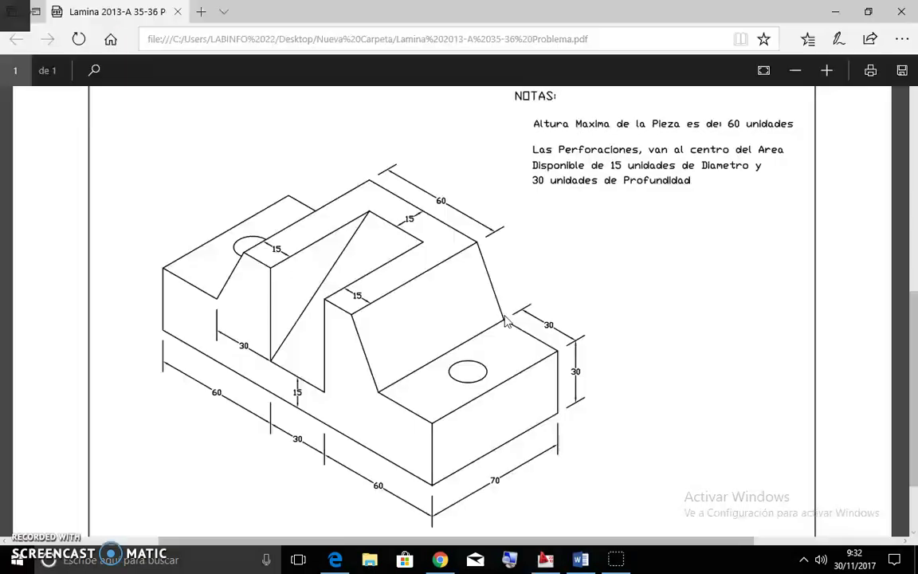
pyautogui.hotkey('alt', 'Tab')
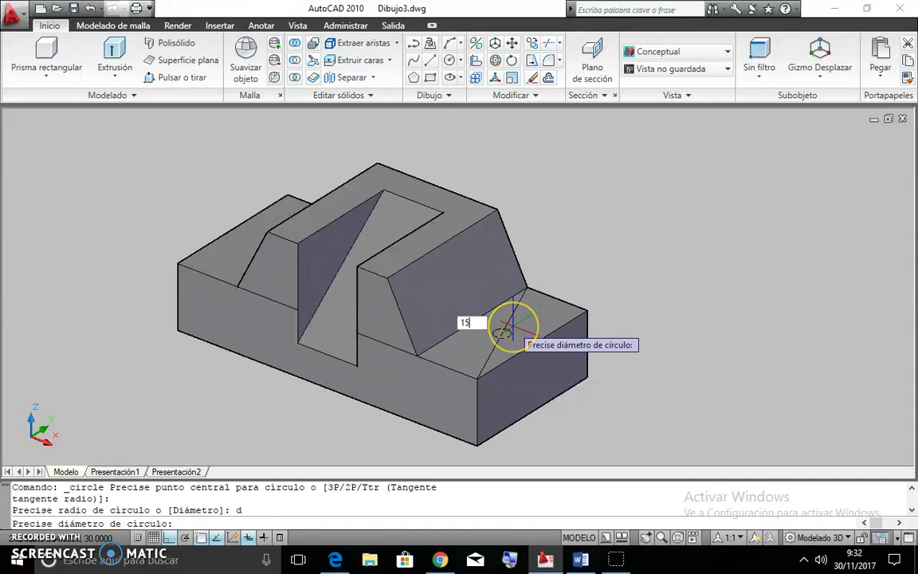
pyautogui.press('Return')
pyautogui.rightClick(522, 320)
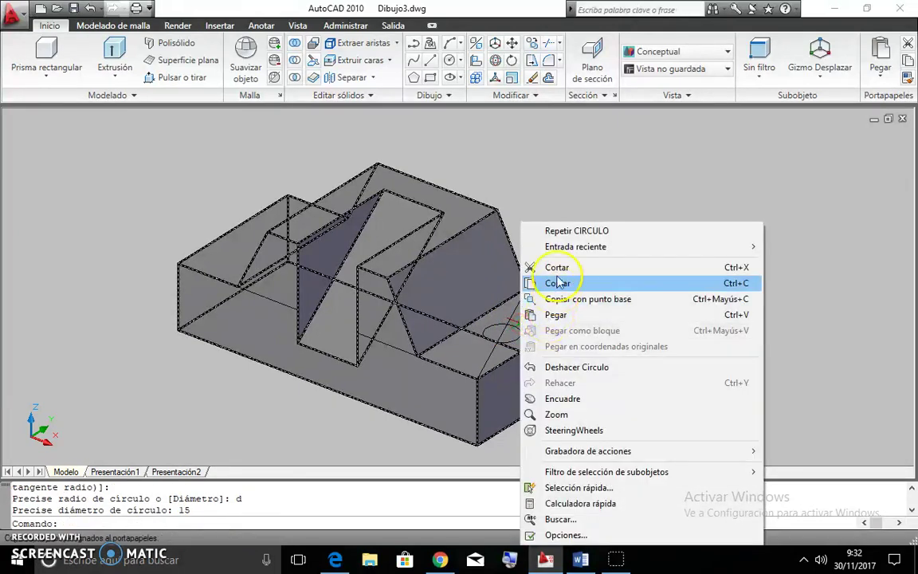
pyautogui.click(556, 231)
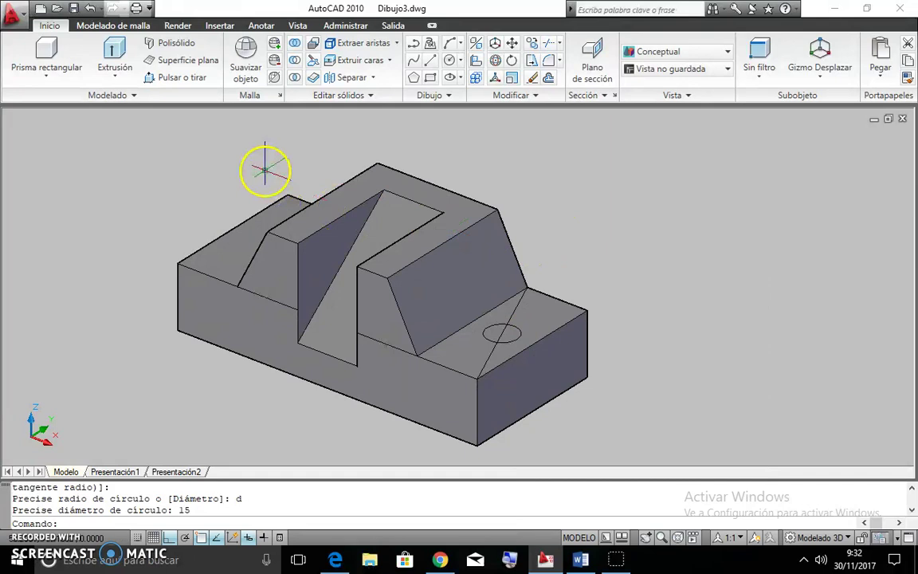
# - Draw a diagonal on the left step and a 7.5-radius circle at its midpoint
pyautogui.keyDown('shift'); pyautogui.moveTo(259, 192); pyautogui.dragTo(348, 191, button='middle'); pyautogui.keyUp('shift')
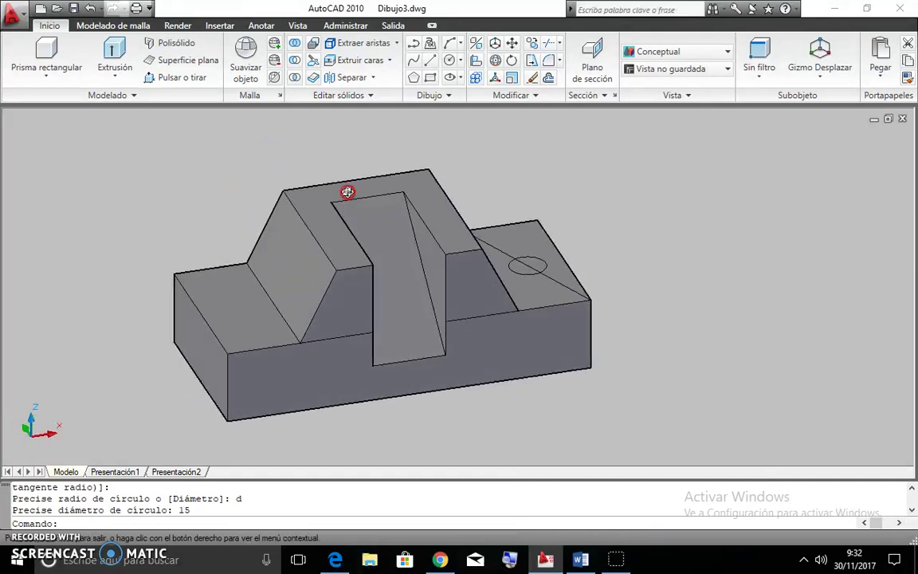
pyautogui.click(430, 64)
pyautogui.click(169, 270)
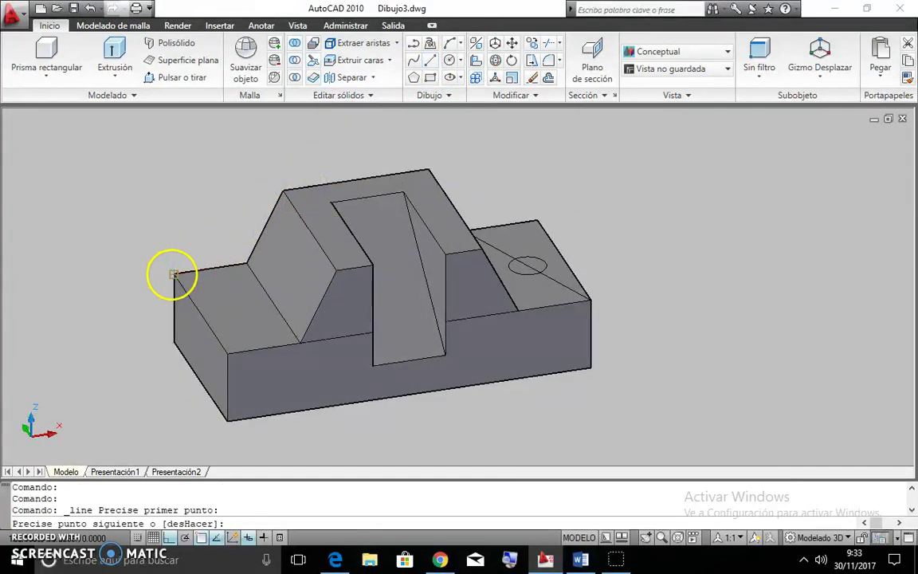
pyautogui.click(294, 335)
pyautogui.rightClick(287, 313)
pyautogui.click(304, 320)
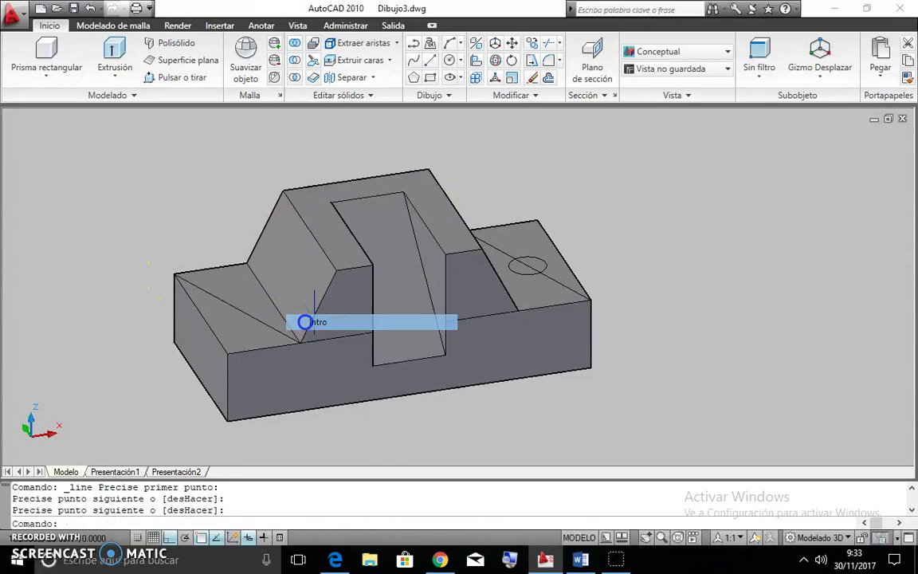
pyautogui.click(450, 64)
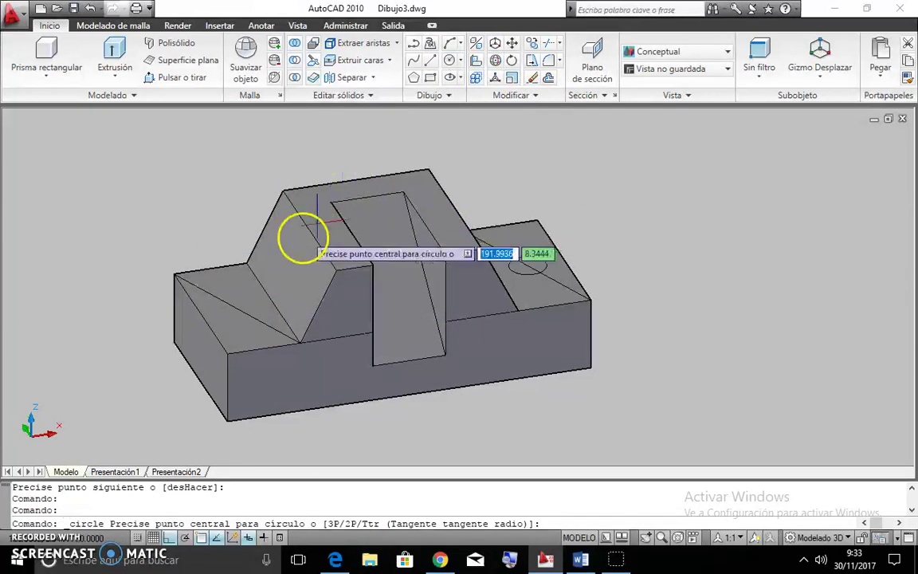
pyautogui.click(234, 309)
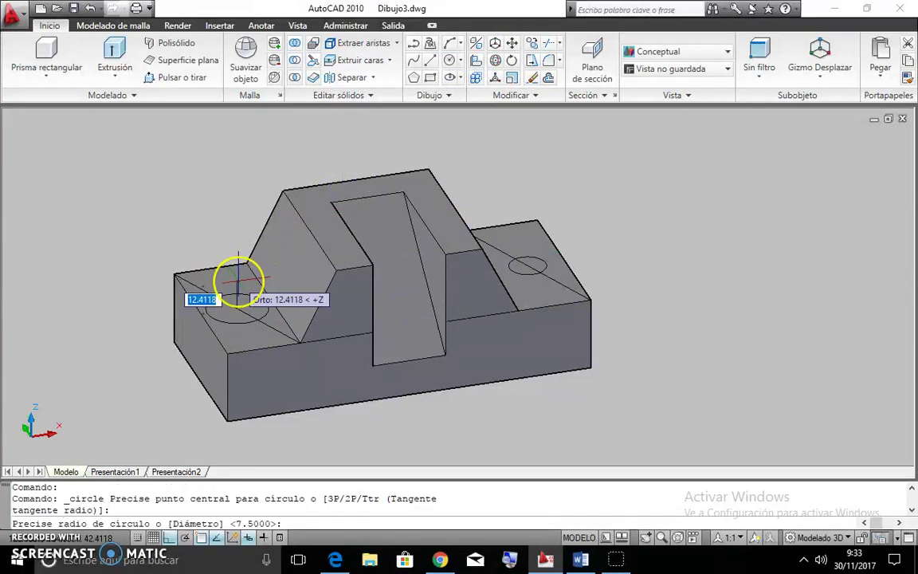
pyautogui.press('Return')
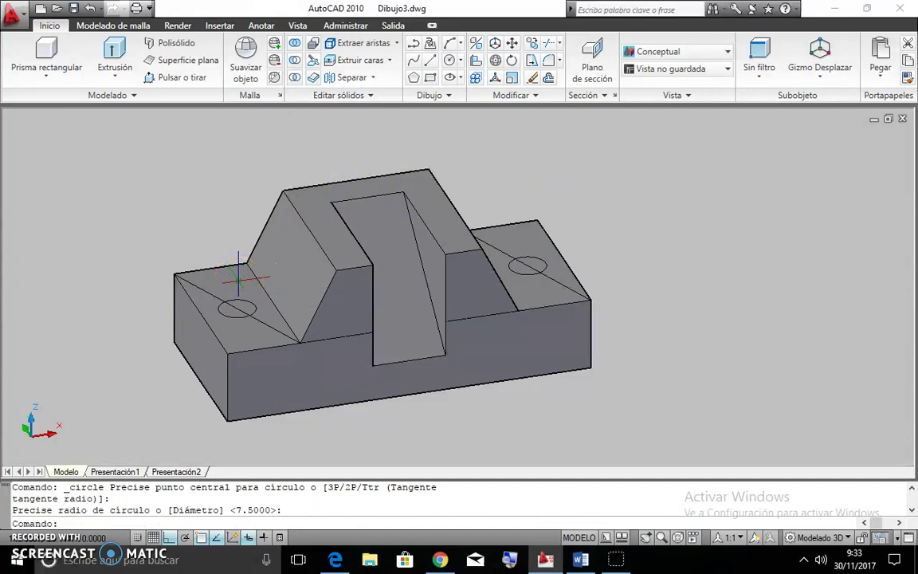
pyautogui.write('15')
pyautogui.press('Return')
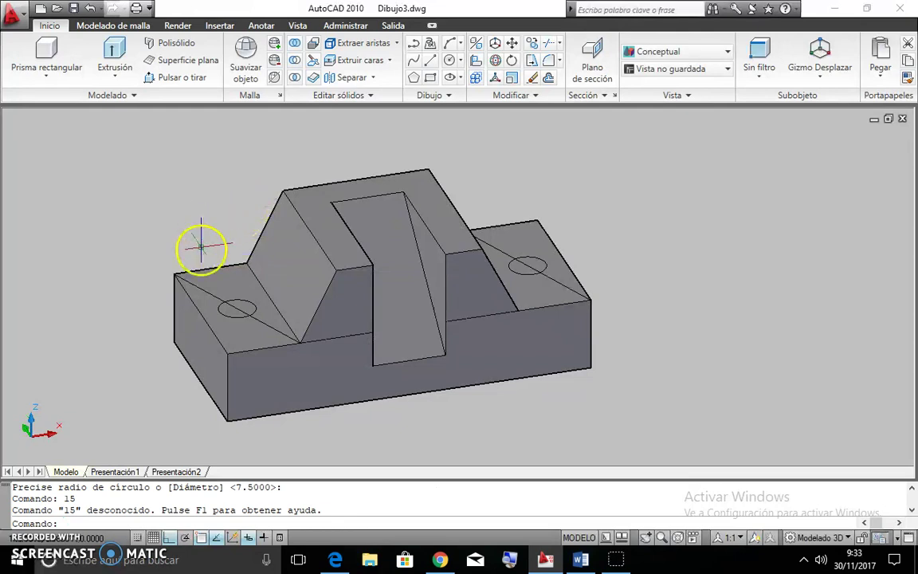
# - Orbit around the slot and erase one leftover guide line
pyautogui.click(197, 284)
pyautogui.moveTo(201, 287)
pyautogui.keyDown('shift'); pyautogui.mouseDown(button='middle')
pyautogui.moveTo(271, 329)
pyautogui.moveTo(389, 338)
pyautogui.mouseUp(button='middle'); pyautogui.keyUp('shift')
pyautogui.click(548, 338)
pyautogui.moveTo(544, 329)
pyautogui.keyDown('shift'); pyautogui.mouseDown(button='middle')
pyautogui.moveTo(506, 291)
pyautogui.moveTo(518, 295)
pyautogui.mouseUp(button='middle'); pyautogui.keyUp('shift')
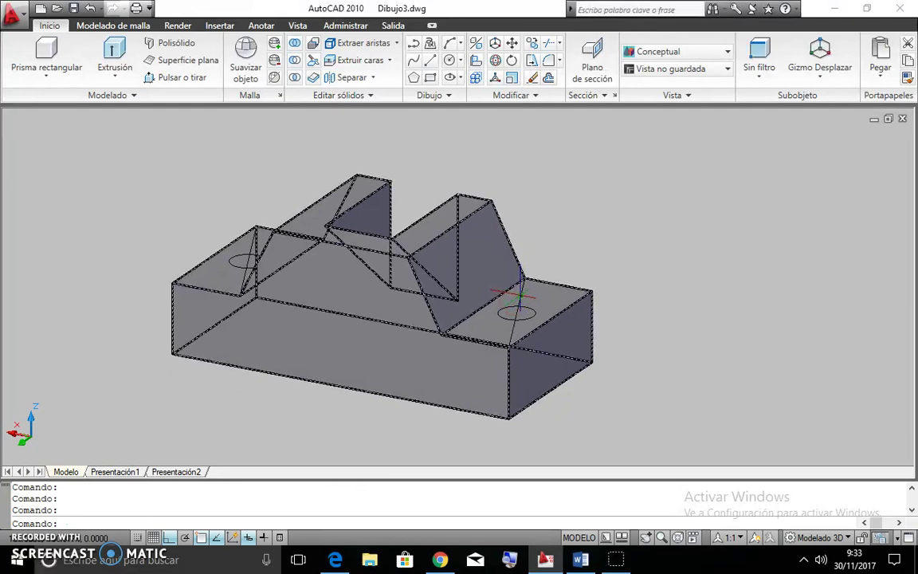
pyautogui.press('Escape')
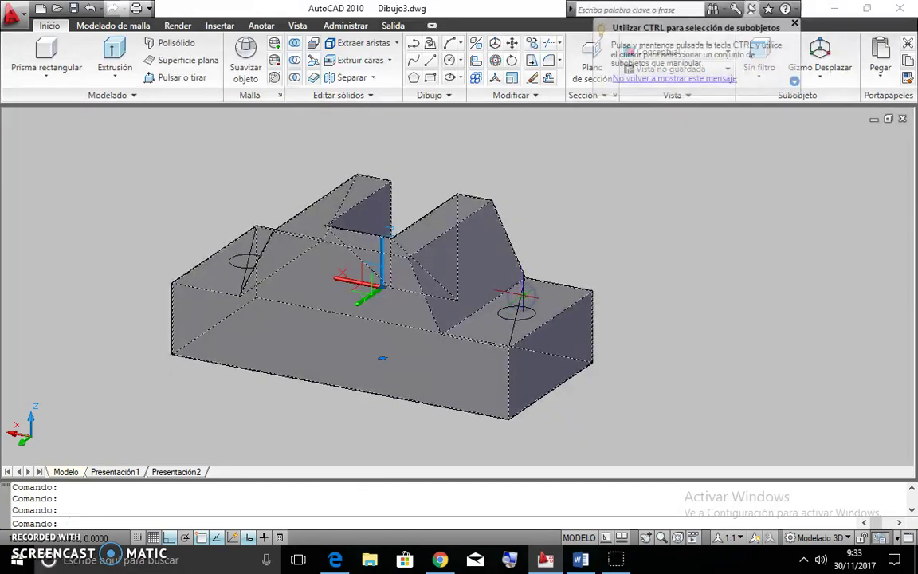
pyautogui.press('Escape')
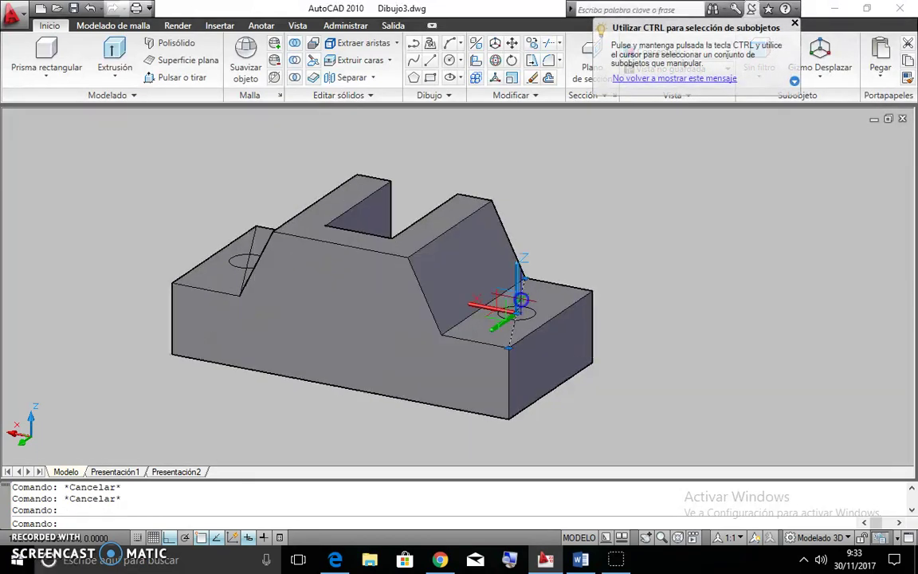
pyautogui.press('Delete')
pyautogui.moveTo(252, 246)
pyautogui.keyDown('shift'); pyautogui.mouseDown(button='middle')
pyautogui.moveTo(334, 273)
pyautogui.moveTo(482, 263)
pyautogui.moveTo(518, 248)
pyautogui.moveTo(528, 259)
pyautogui.mouseUp(button='middle'); pyautogui.keyUp('shift')
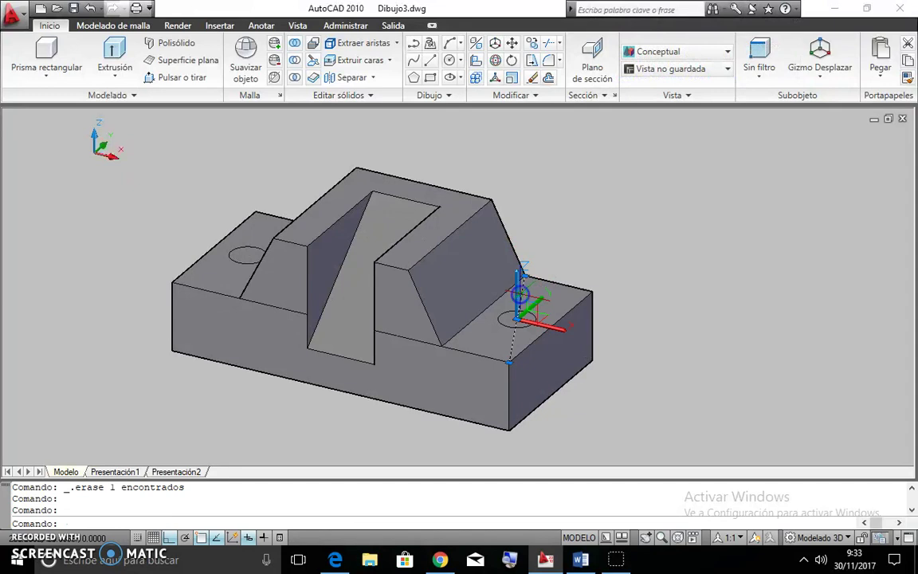
# - Push the left circle 30 units into the solid to cut the first hole
pyautogui.click(165, 77)
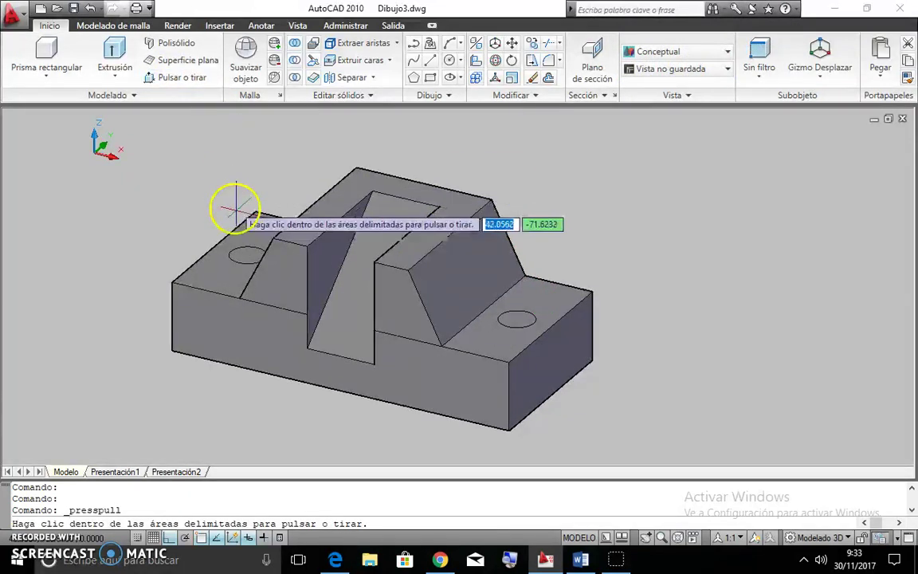
pyautogui.click(247, 255)
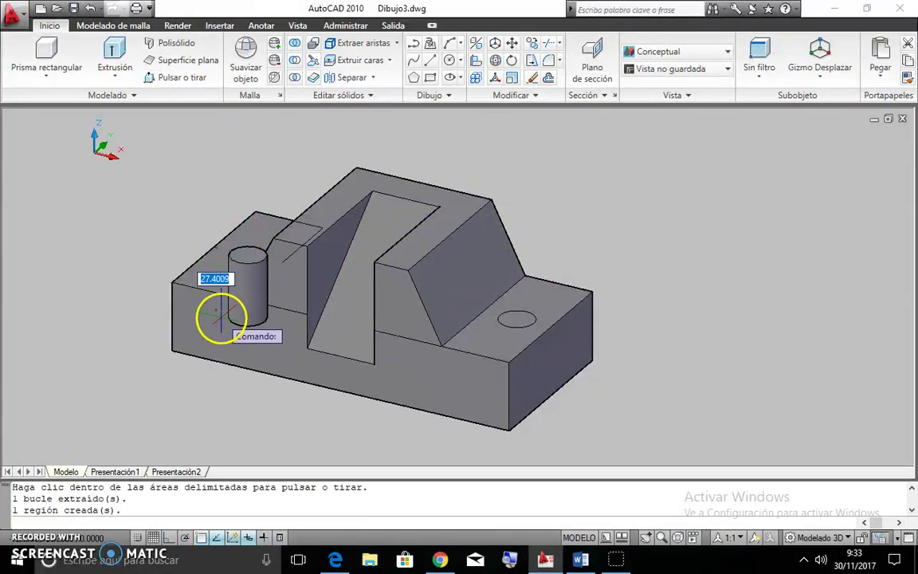
pyautogui.write('30')
pyautogui.press('Return')
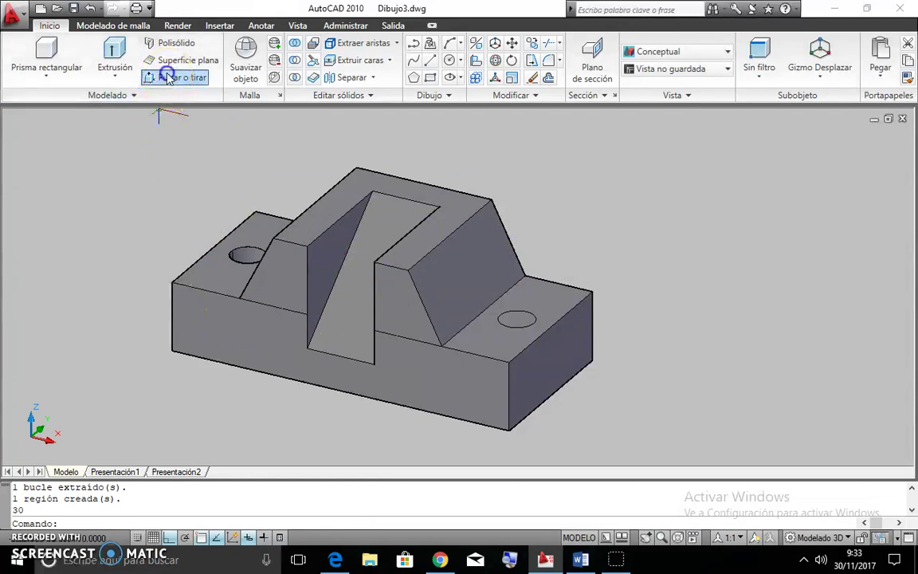
# - Cut the right hole 30 deep, undoing the accidentally raised cylinder first
pyautogui.click(170, 78)
pyautogui.click(517, 318)
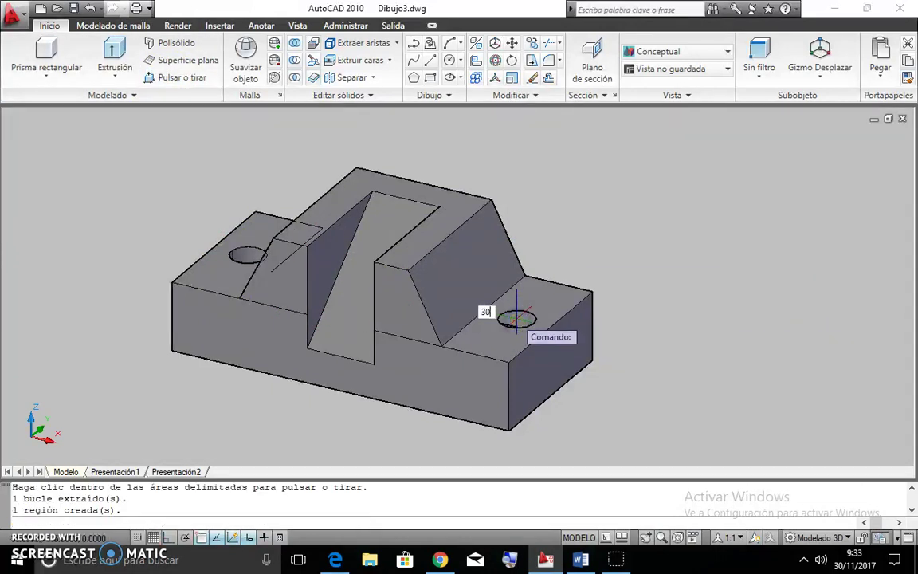
pyautogui.press('Return')
pyautogui.hotkey('ctrl', 'z')
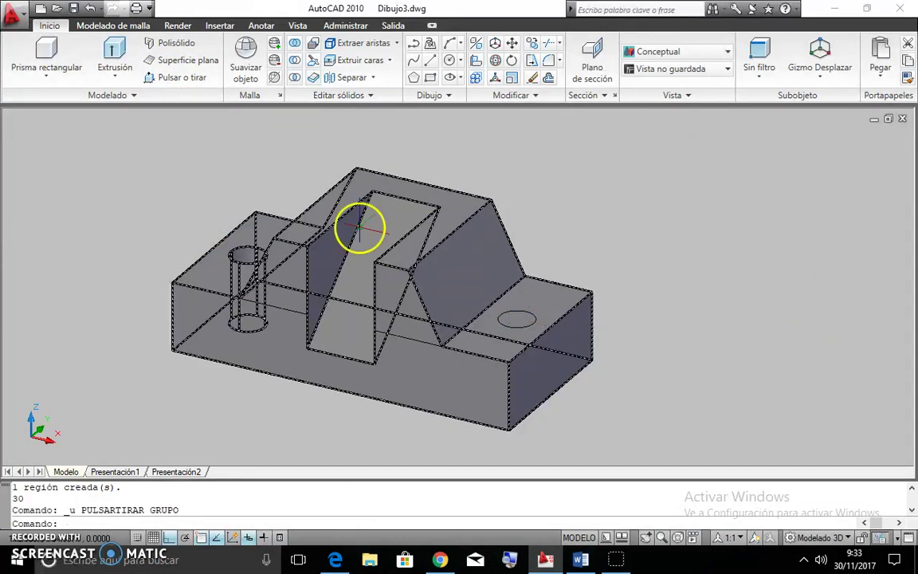
pyautogui.click(197, 81)
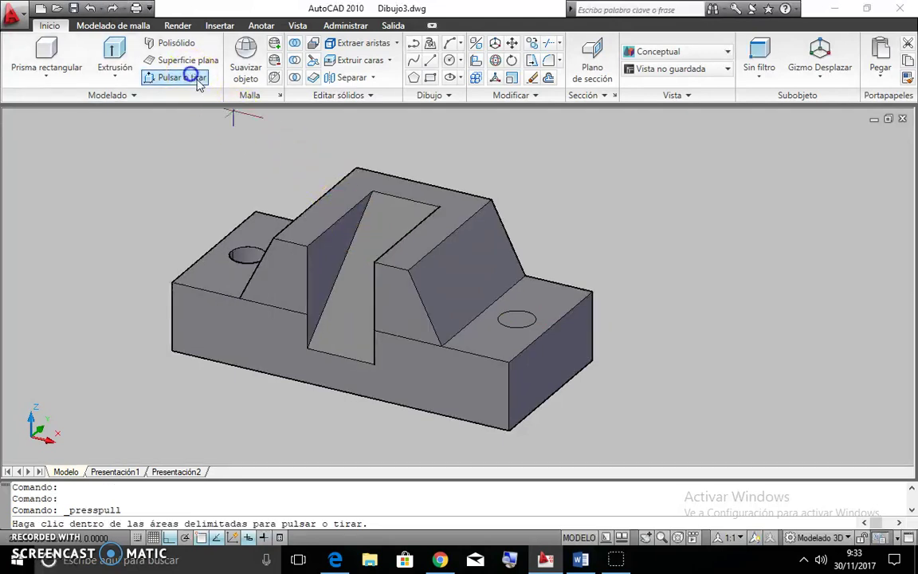
pyautogui.click(517, 321)
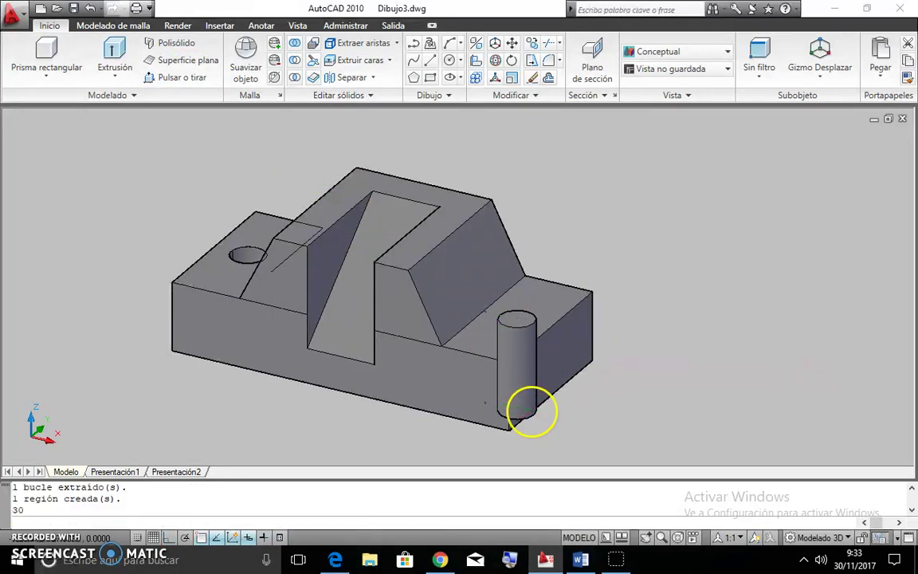
pyautogui.write('0')
pyautogui.press('Return')
pyautogui.rightClick(628, 356)
pyautogui.press('Escape')
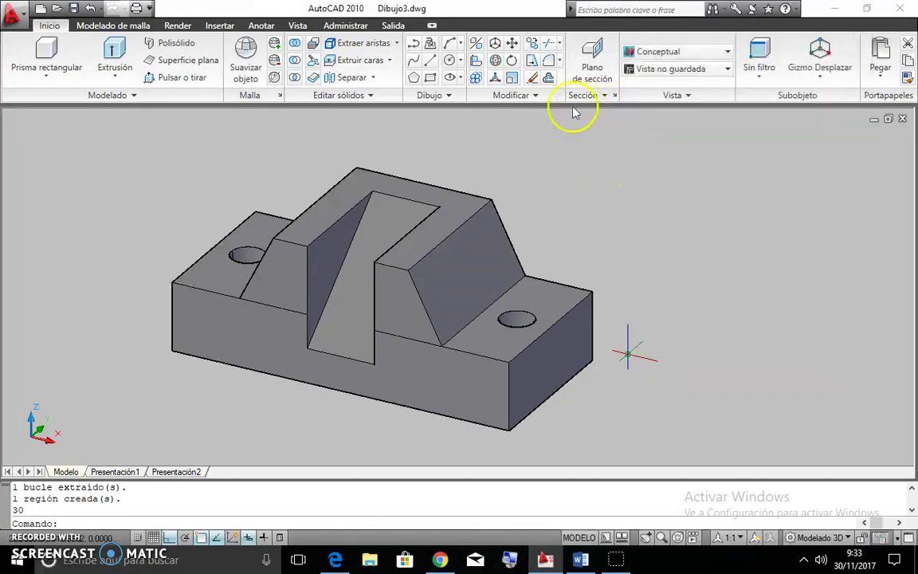
# - Switch to SE Isometric view and window-delete the ten leftover lines and circles
pyautogui.click(298, 25)
pyautogui.click(143, 58)
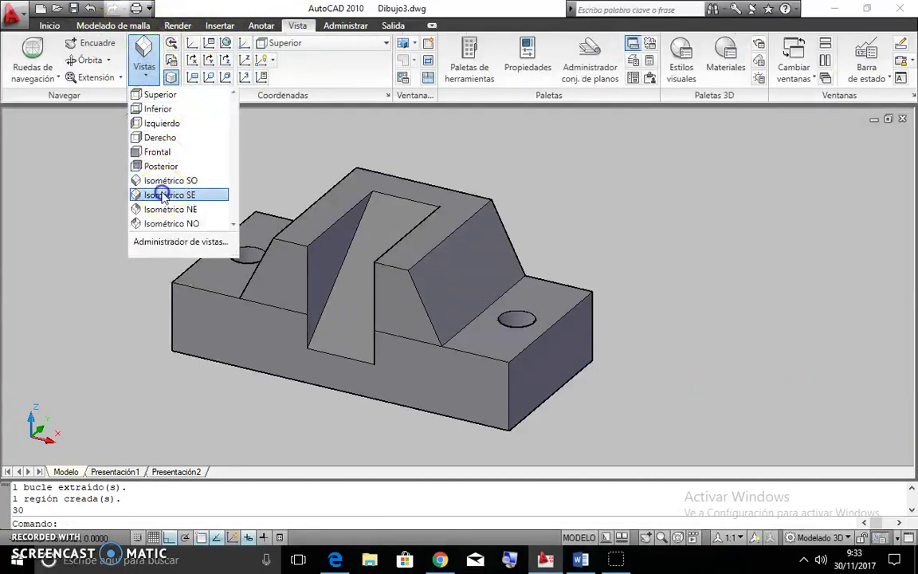
pyautogui.click(169, 195)
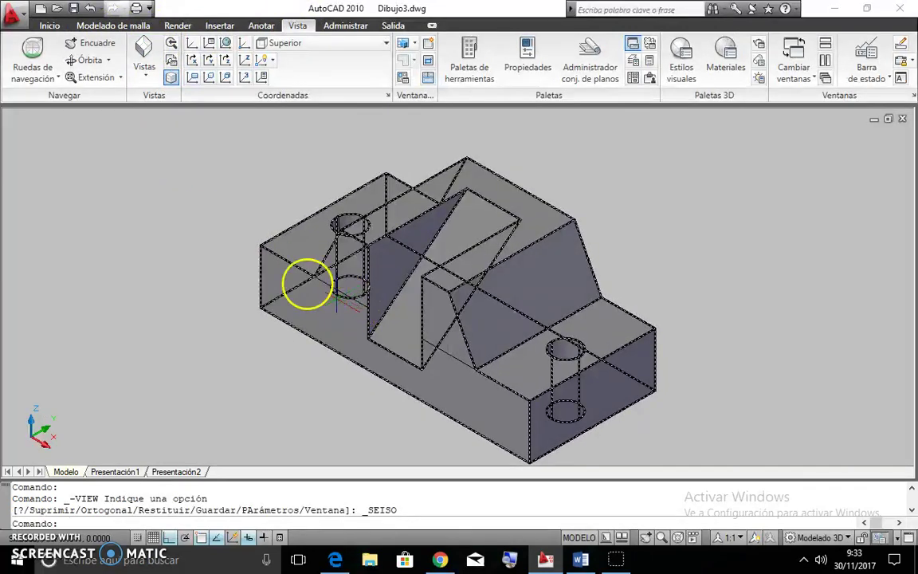
pyautogui.click(216, 198)
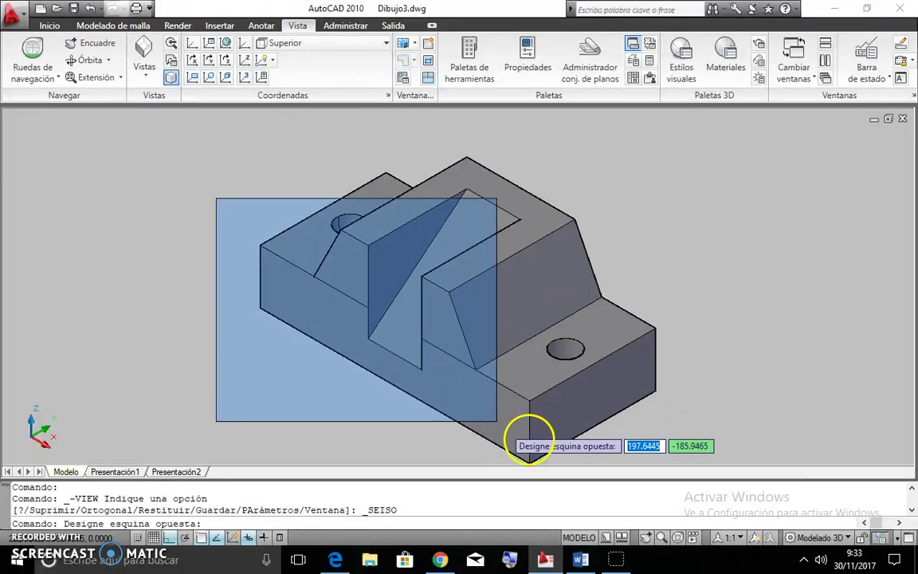
pyautogui.click(588, 462)
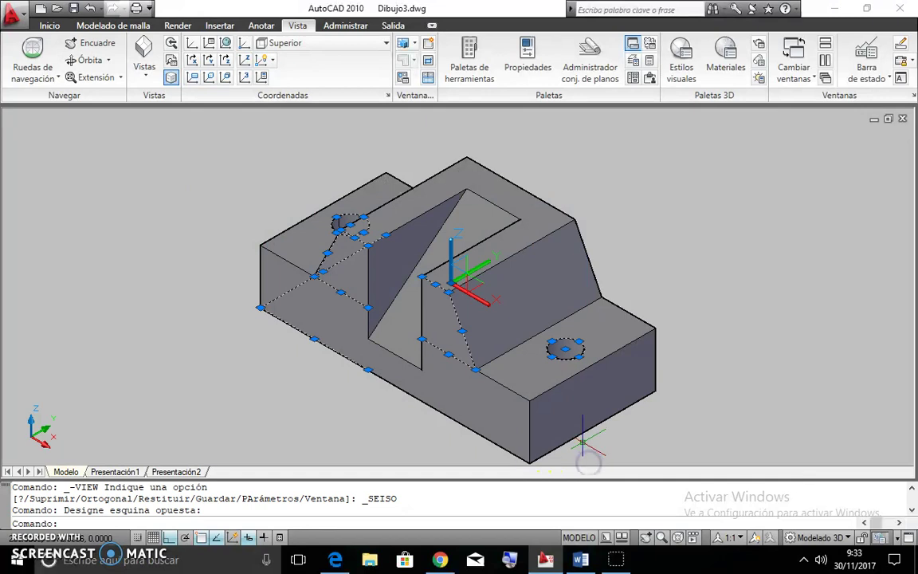
pyautogui.press('Delete')
# - Window-select and erase the two remaining leftover edge lines
pyautogui.moveTo(585, 384); pyautogui.dragTo(502, 338, button='middle')
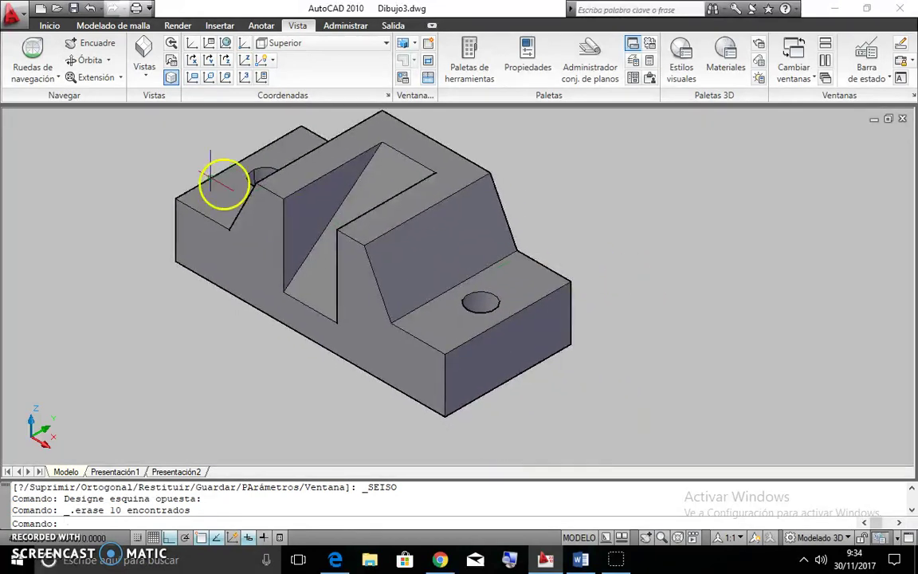
pyautogui.click(127, 139)
pyautogui.click(588, 437)
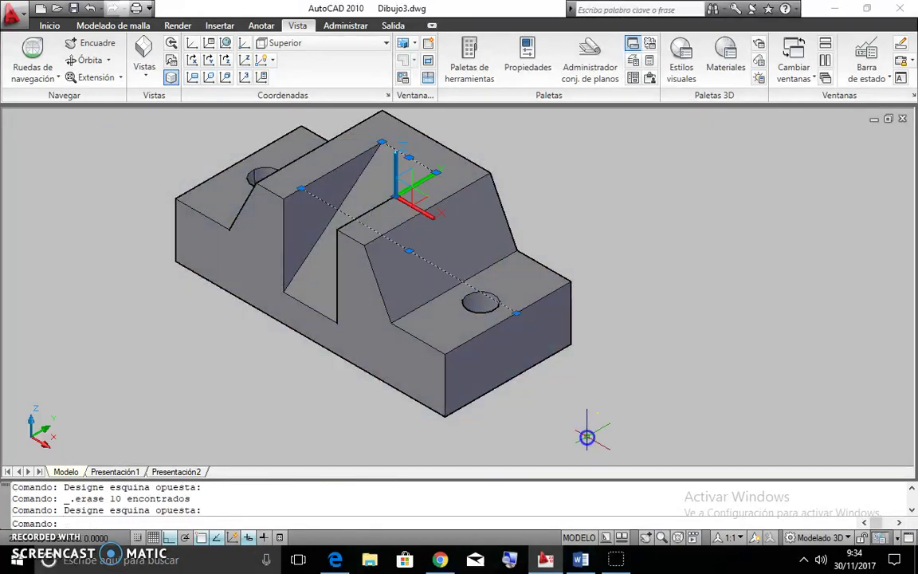
pyautogui.press('Delete')
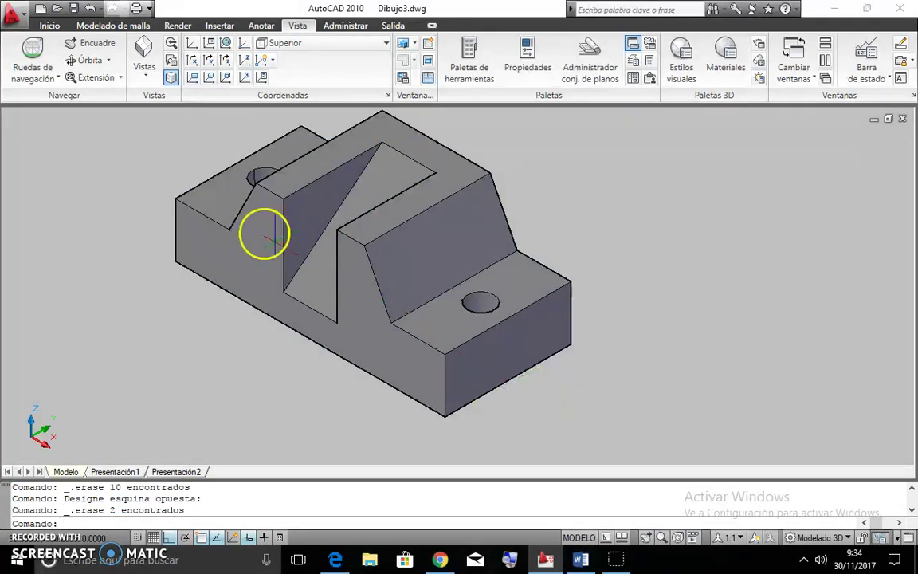
pyautogui.click(157, 144)
pyautogui.moveTo(644, 441)
pyautogui.keyDown('shift'); pyautogui.mouseDown(button='middle')
pyautogui.moveTo(725, 317)
pyautogui.moveTo(533, 384)
pyautogui.mouseUp(button='middle'); pyautogui.keyUp('shift')
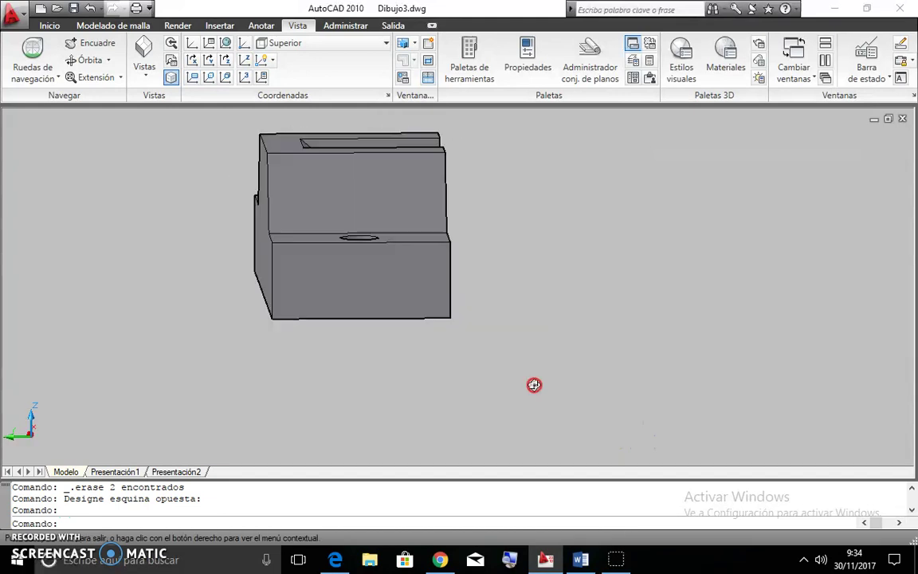
# - Orbit to the underside to confirm the holes go through, then return to SE Isometric
pyautogui.click(131, 152)
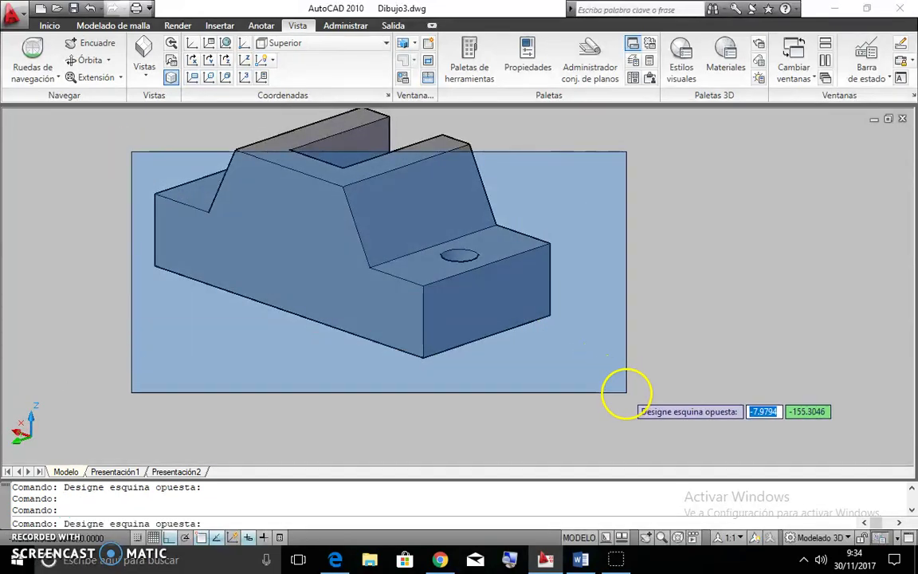
pyautogui.click(625, 390)
pyautogui.keyDown('shift'); pyautogui.moveTo(625, 390); pyautogui.dragTo(96, 100, button='middle'); pyautogui.keyUp('shift')
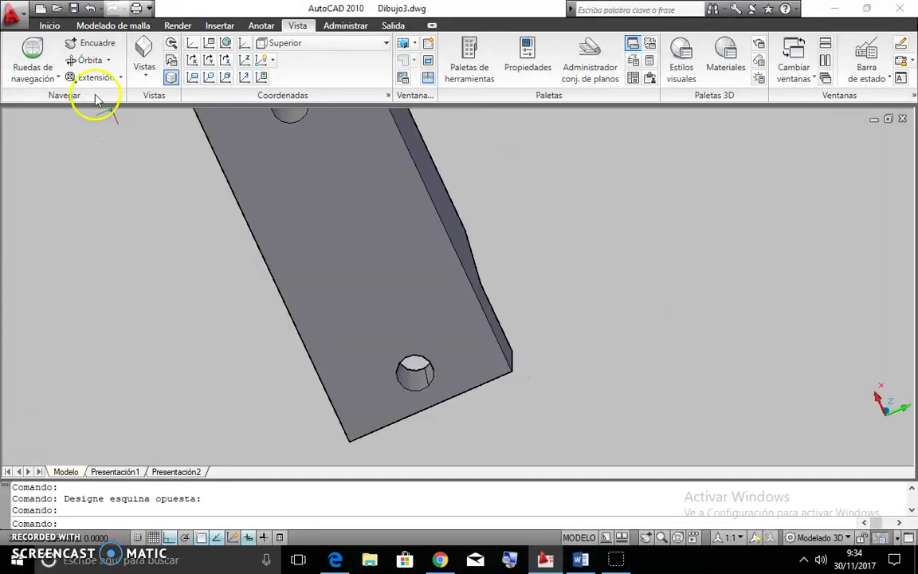
pyautogui.click(143, 57)
pyautogui.click(172, 176)
pyautogui.write('dist')
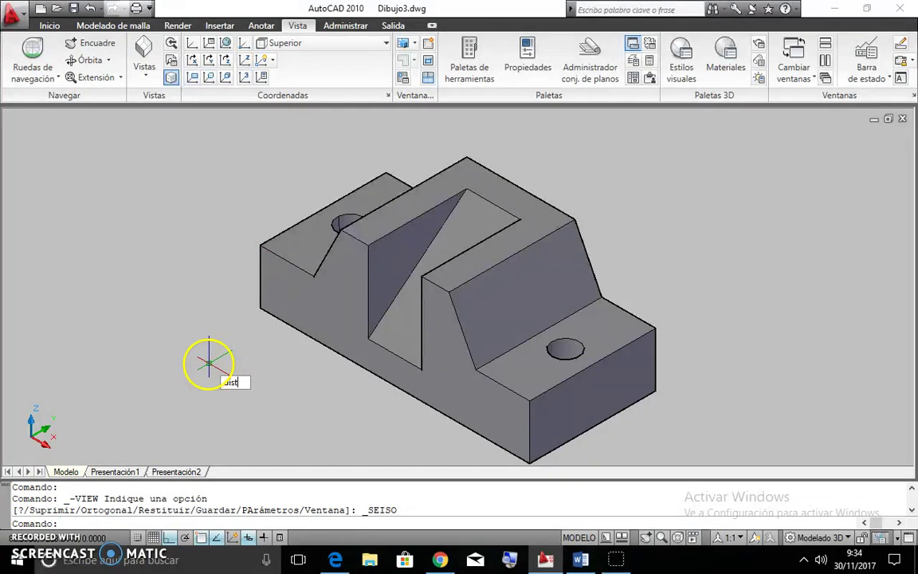
# - Measure between two points on the front face, confirming a 30-unit distance
pyautogui.press('Return')
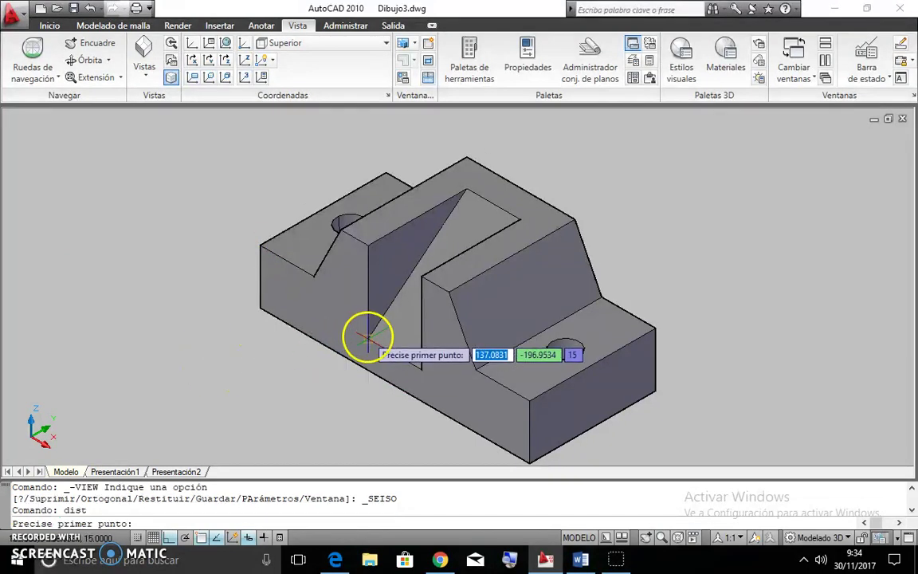
pyautogui.click(313, 277)
pyautogui.write('30')
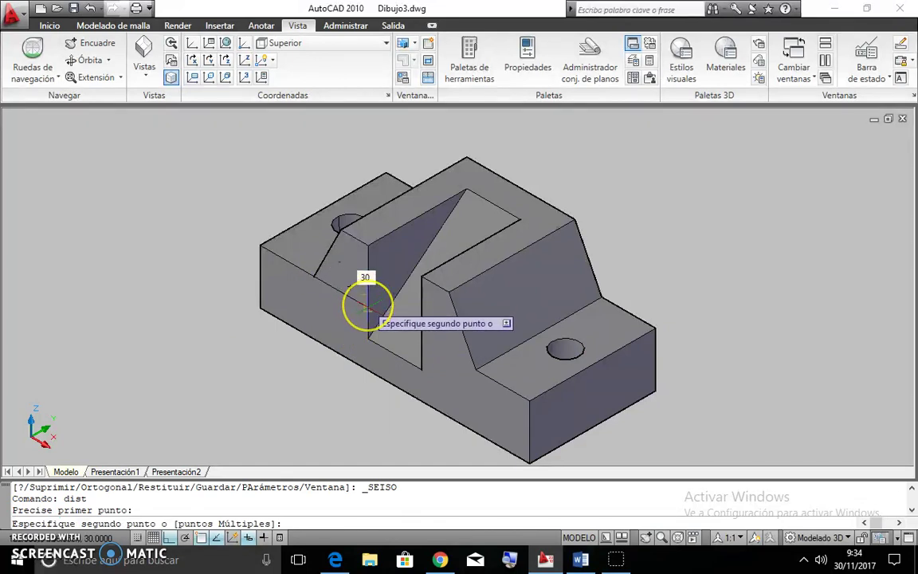
pyautogui.press('Return')
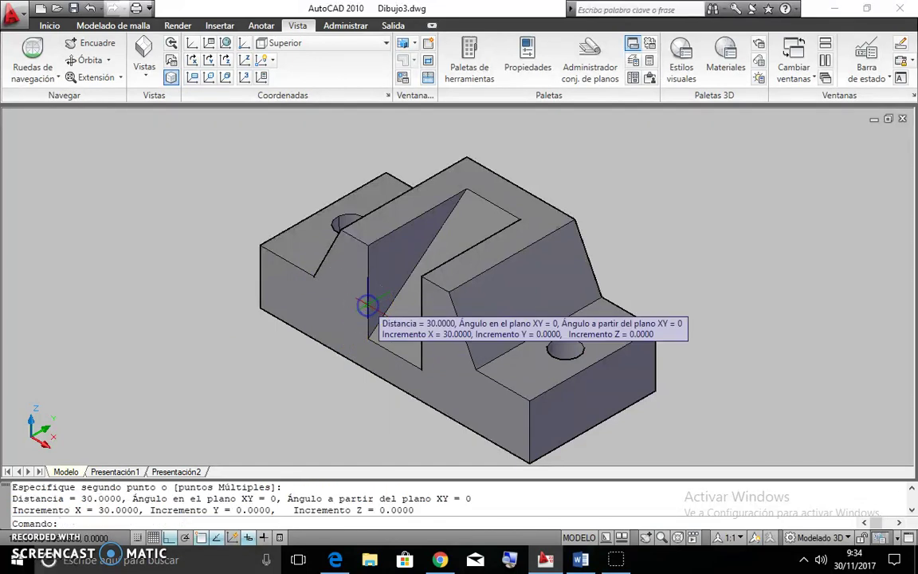
pyautogui.click(481, 234)
pyautogui.press('Escape')
pyautogui.press('Escape')
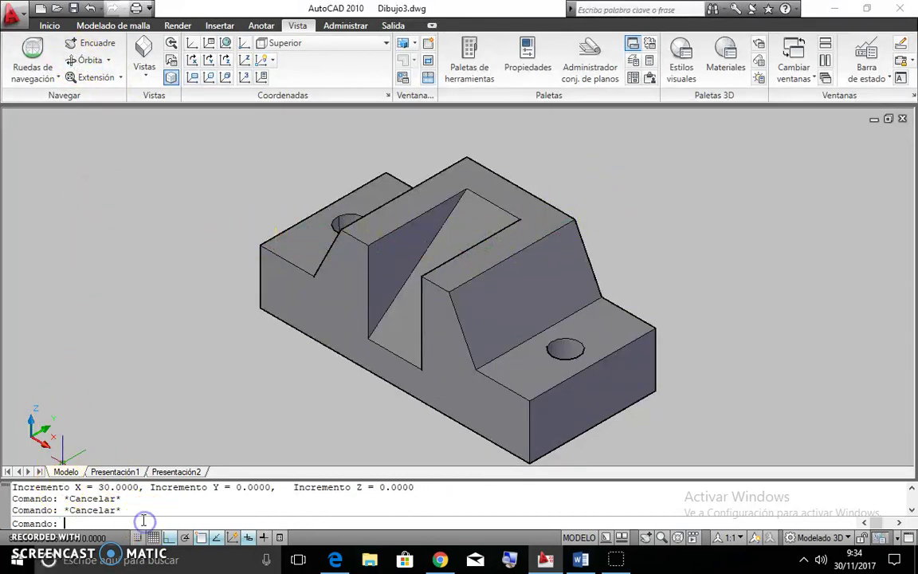
# - Type a closing message ('gracias!!!') at the command prompt
pyautogui.write('listo')
pyautogui.press('Return')
pyautogui.write('gracias!!!')
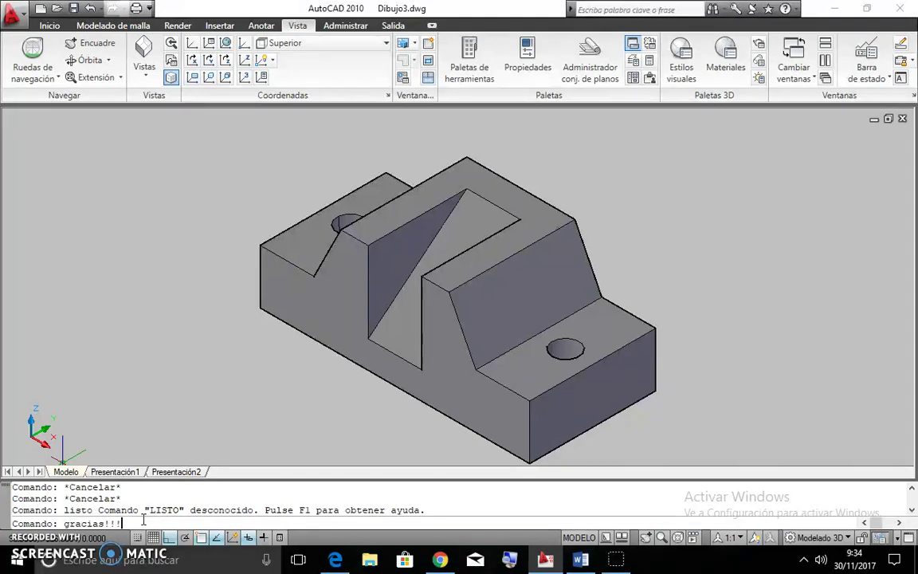
pyautogui.click(76, 522)
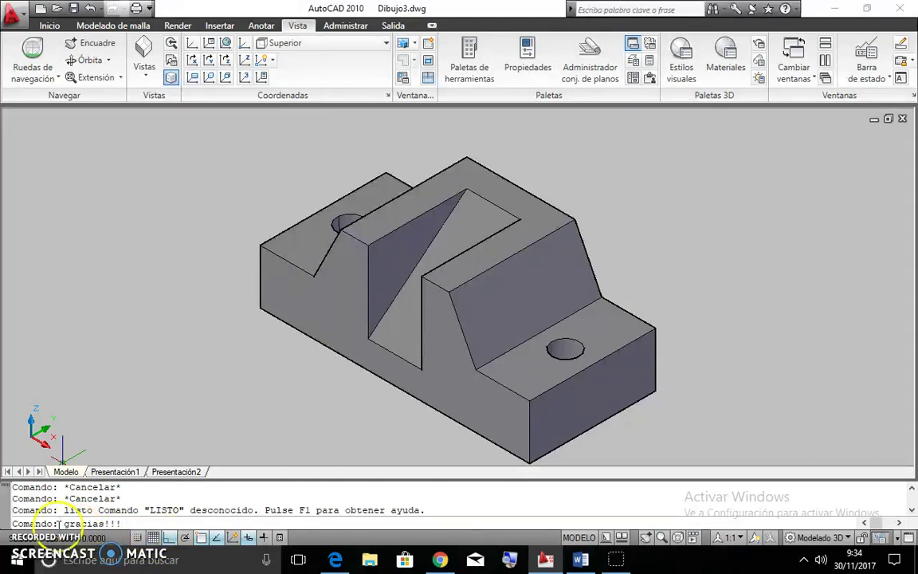